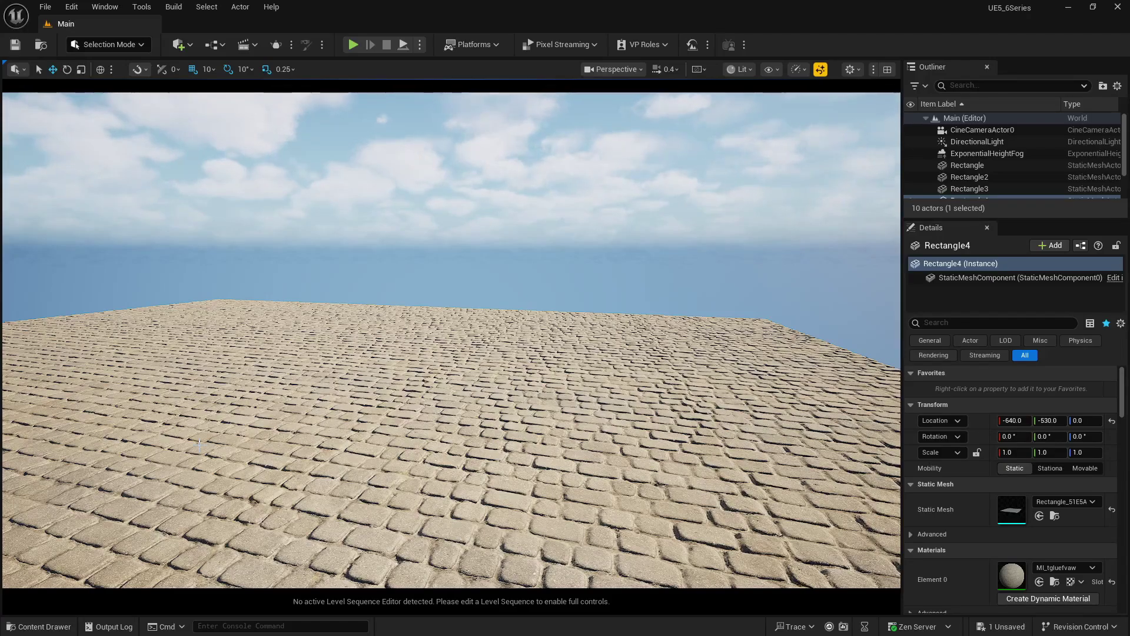
# Step: Inspect the Rebel_Flag_Color and Rebel_Flag_Opacity textures one after the other
pyautogui.click(38, 626)
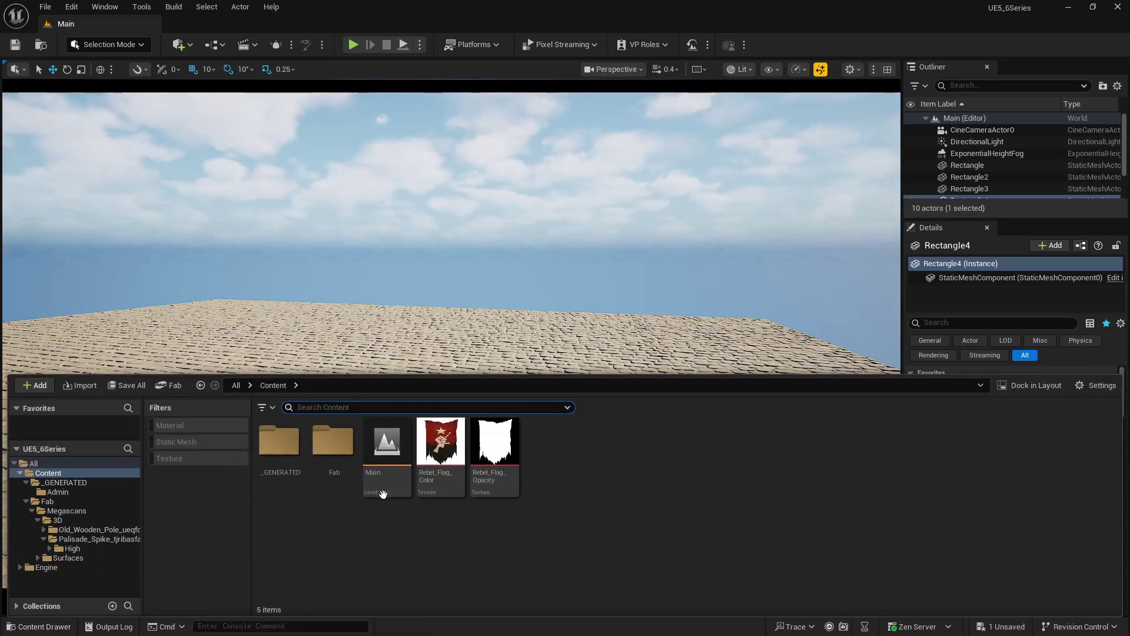
pyautogui.doubleClick(440, 447)
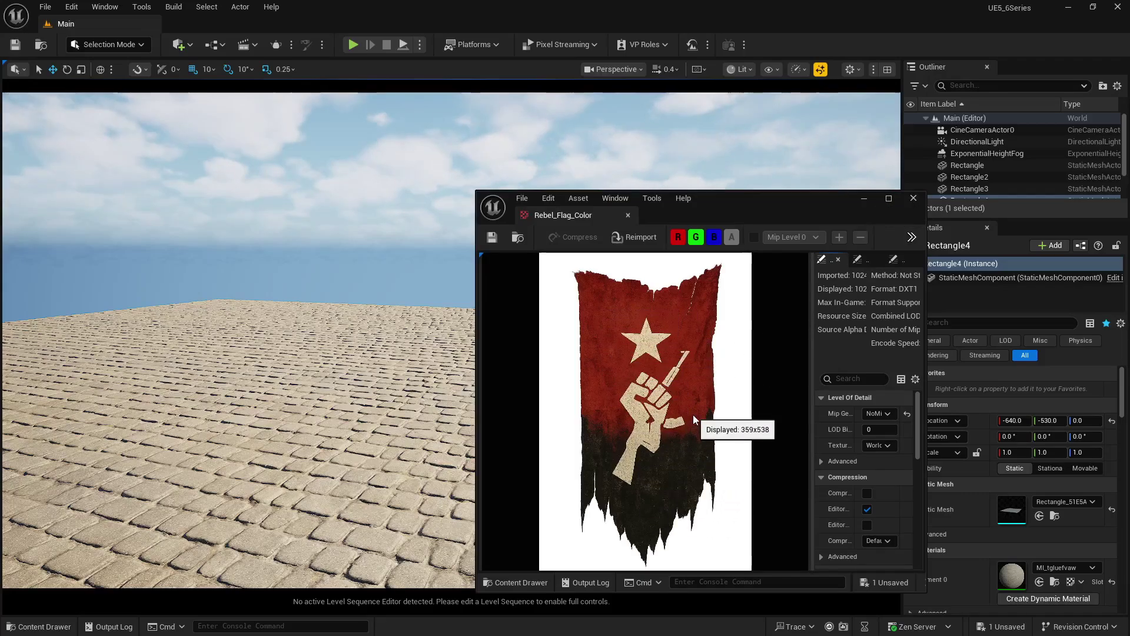
pyautogui.click(913, 198)
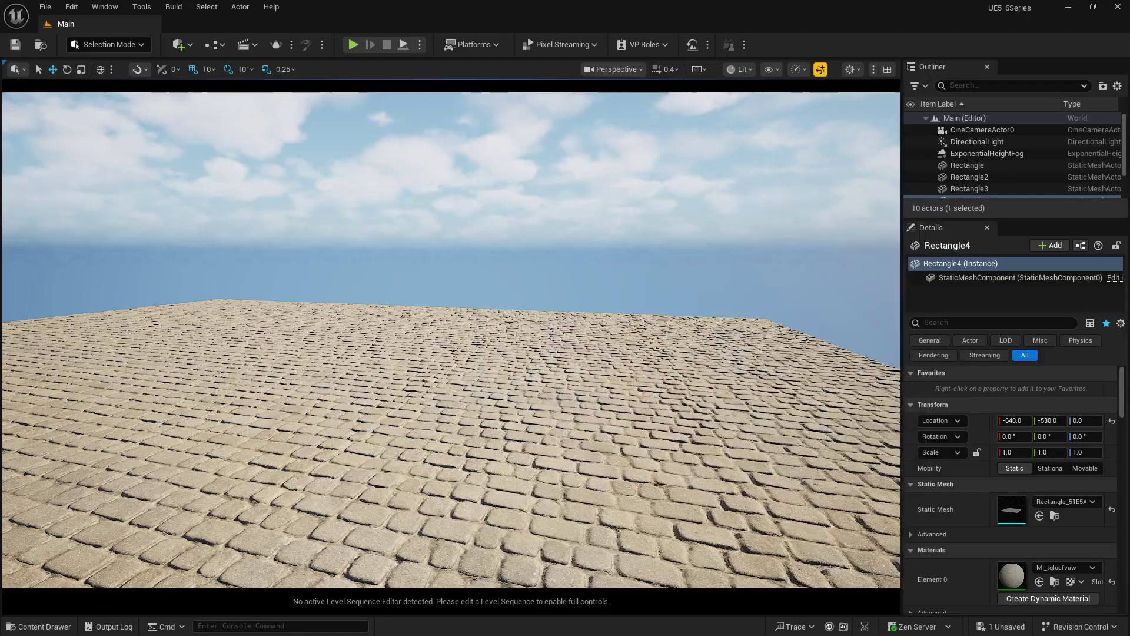
pyautogui.click(24, 629)
pyautogui.doubleClick(494, 447)
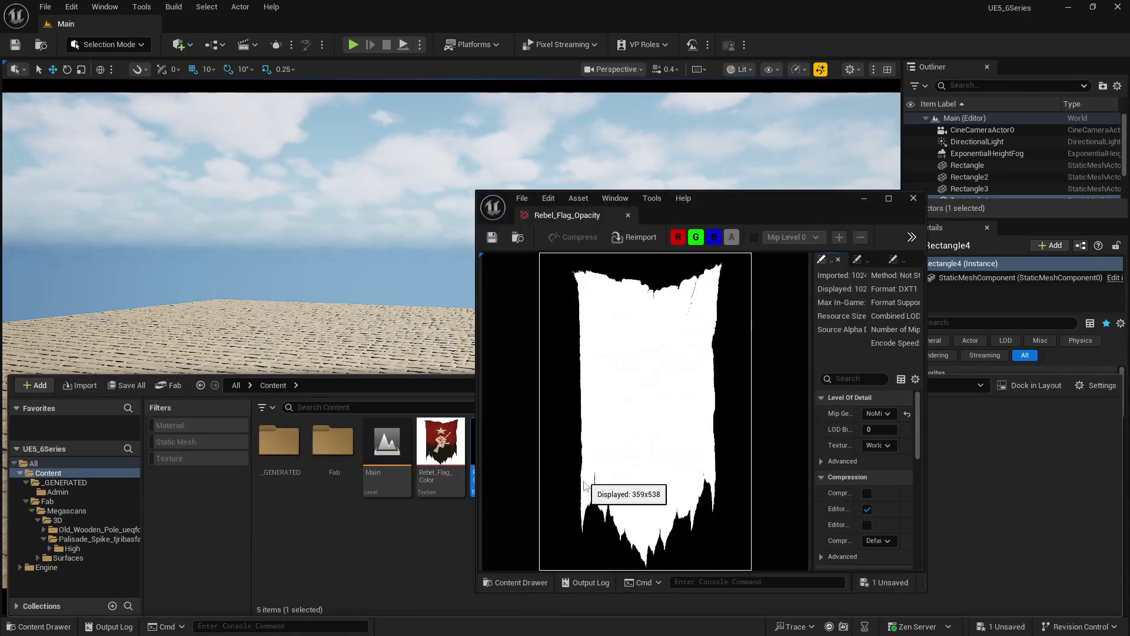
pyautogui.moveTo(426, 425)
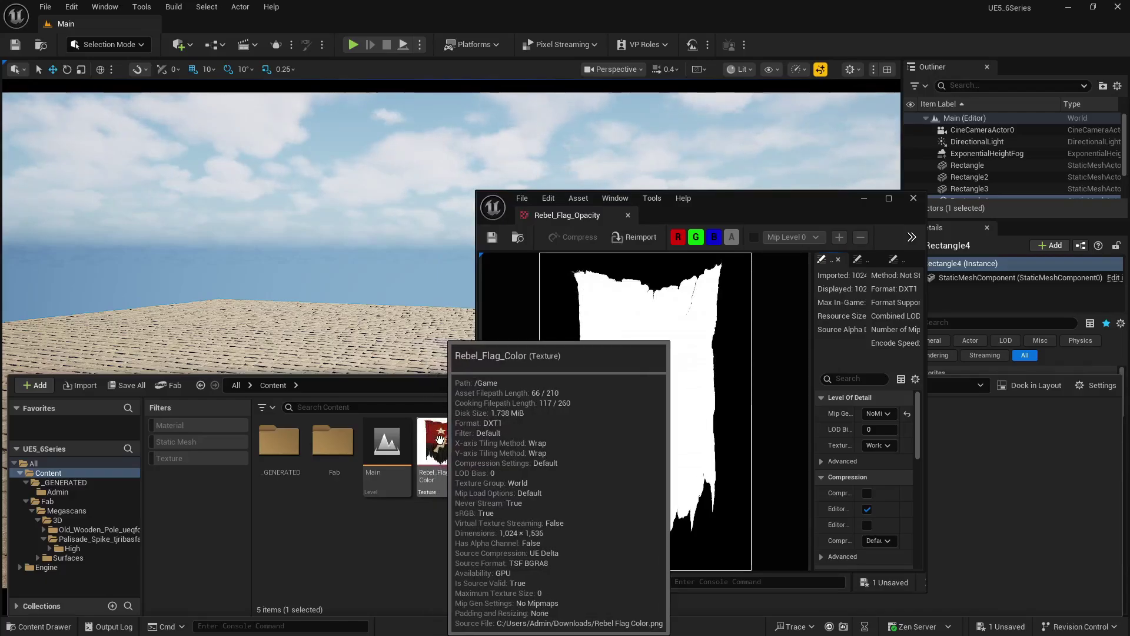
pyautogui.click(913, 199)
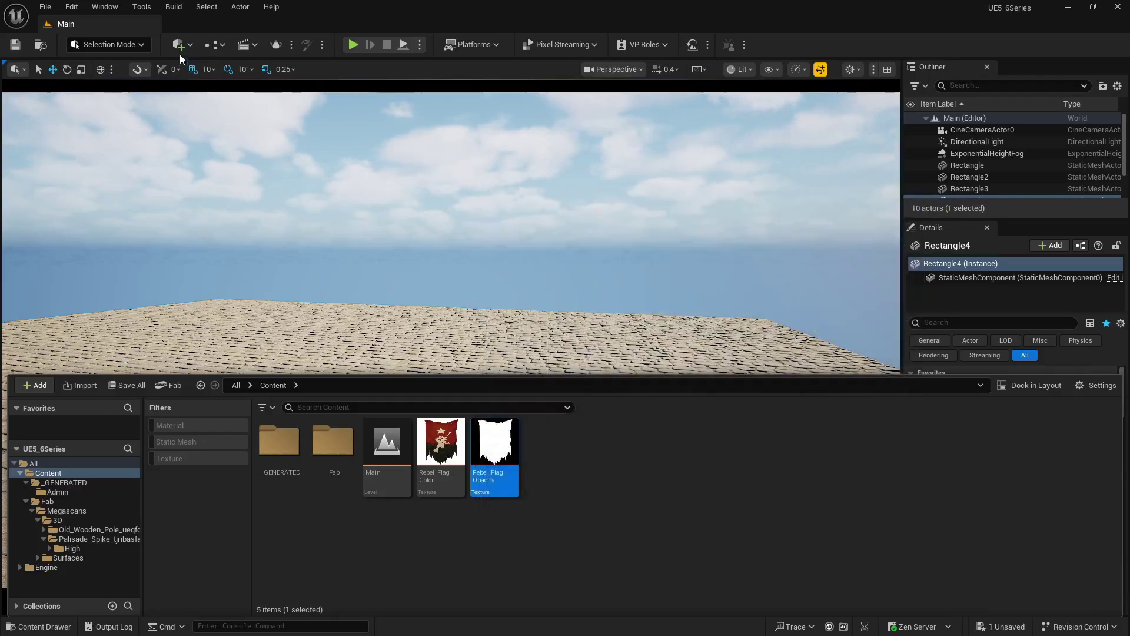
# Step: In Modeling mode, place a new rectangle on the cobblestone floor, raise it to about Z 80 and rotate it upright to about -92°
pyautogui.click(111, 46)
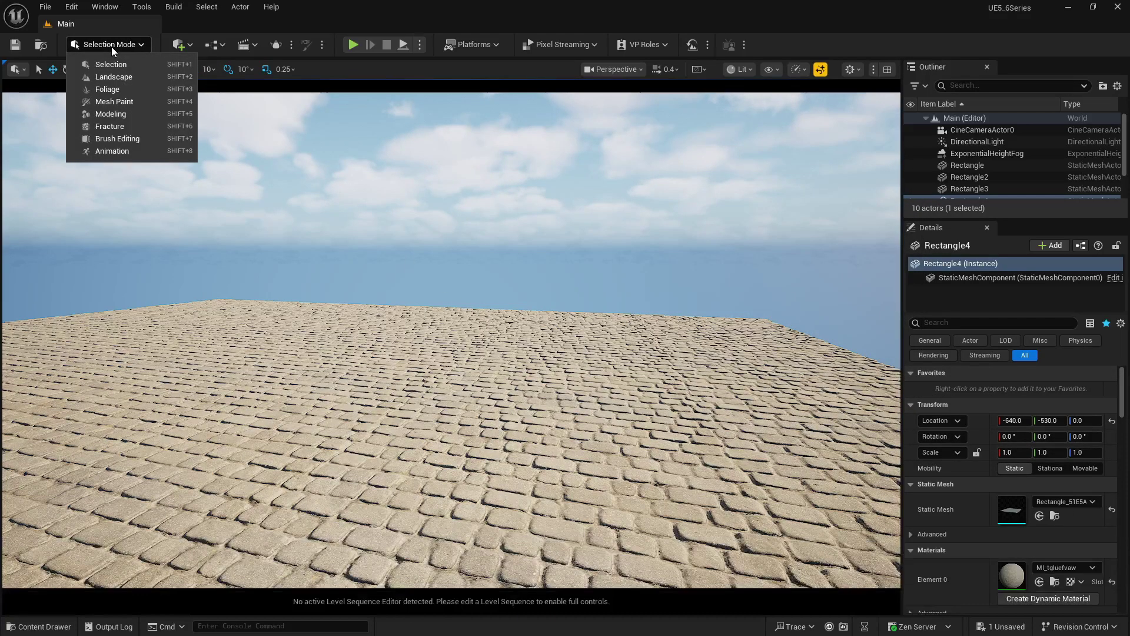
pyautogui.click(117, 115)
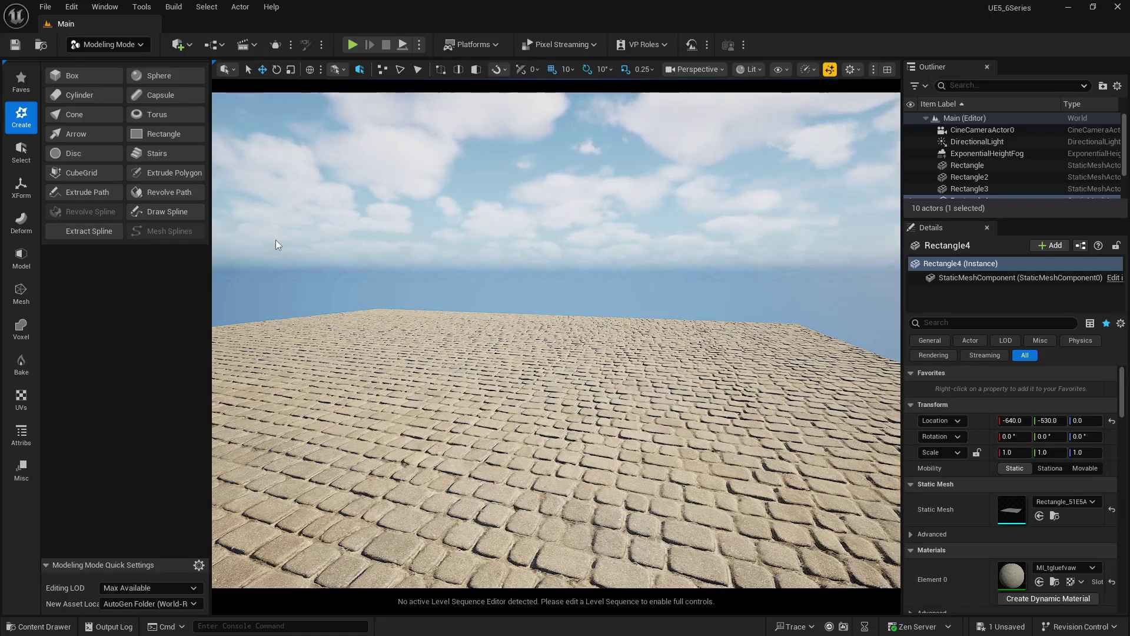
pyautogui.click(172, 136)
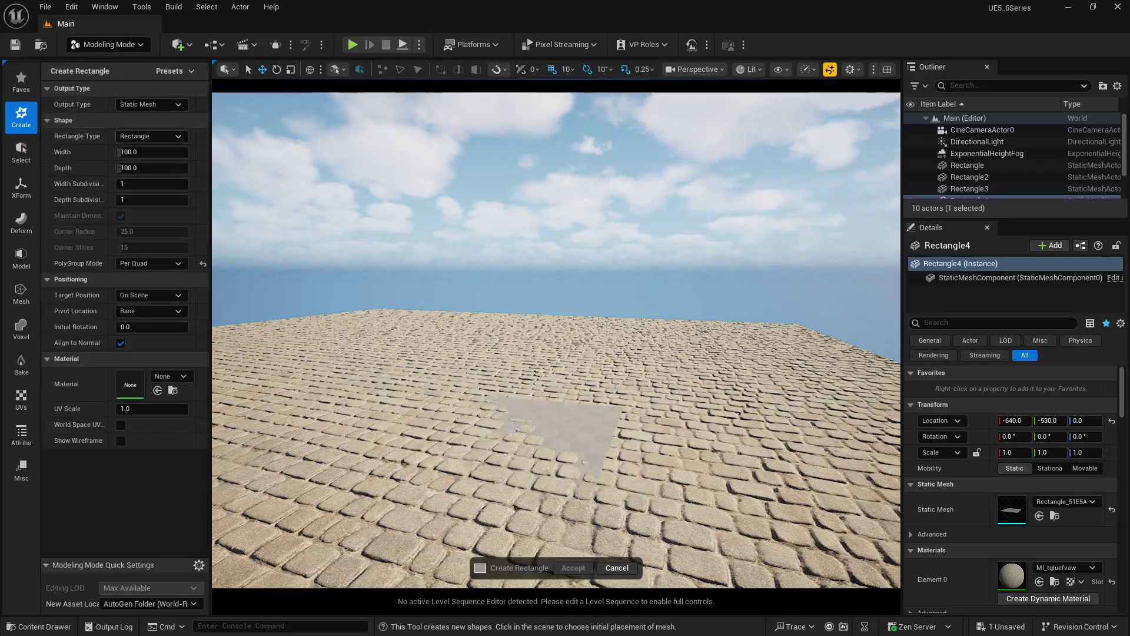
pyautogui.click(510, 428)
pyautogui.moveTo(503, 388); pyautogui.dragTo(504, 256)
pyautogui.moveTo(574, 274); pyautogui.dragTo(530, 359, button='right')
pyautogui.moveTo(577, 166); pyautogui.dragTo(535, 305)
pyautogui.moveTo(534, 305)
pyautogui.mouseDown(button='right')
pyautogui.moveTo(471, 259)
pyautogui.moveTo(535, 305)
pyautogui.mouseUp(button='right')
pyautogui.moveTo(534, 304); pyautogui.dragTo(559, 303)
pyautogui.moveTo(559, 303); pyautogui.dragTo(668, 301, button='right')
# Step: Check the Rebel_Flag_Color texture's proportions and resize the rectangle to match, about 196 wide and 92 deep
pyautogui.click(41, 625)
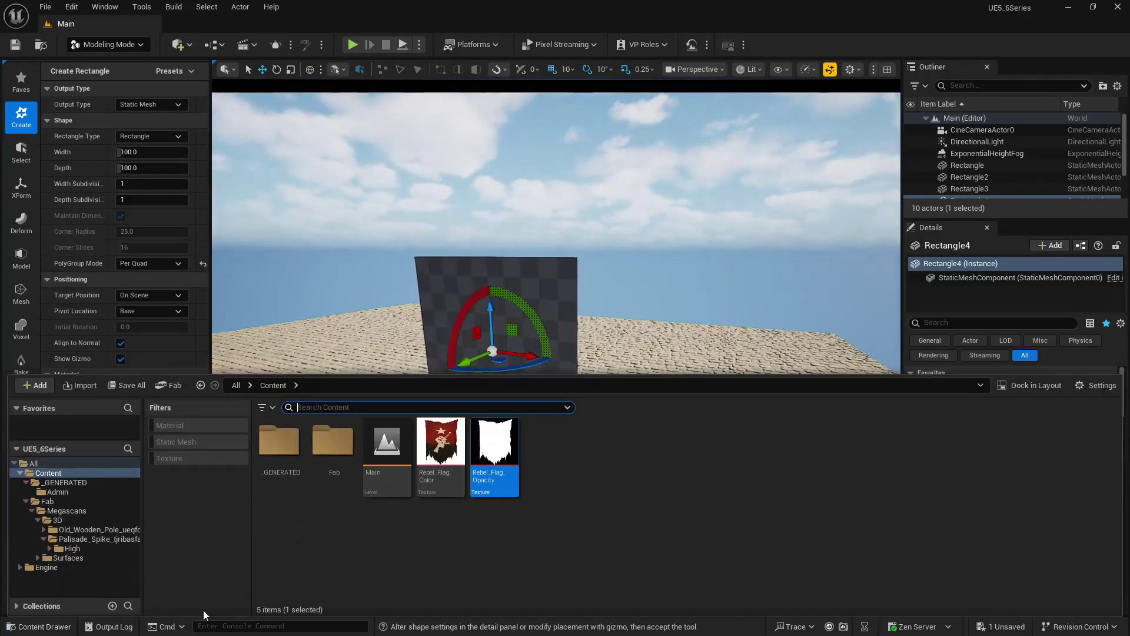
pyautogui.doubleClick(441, 450)
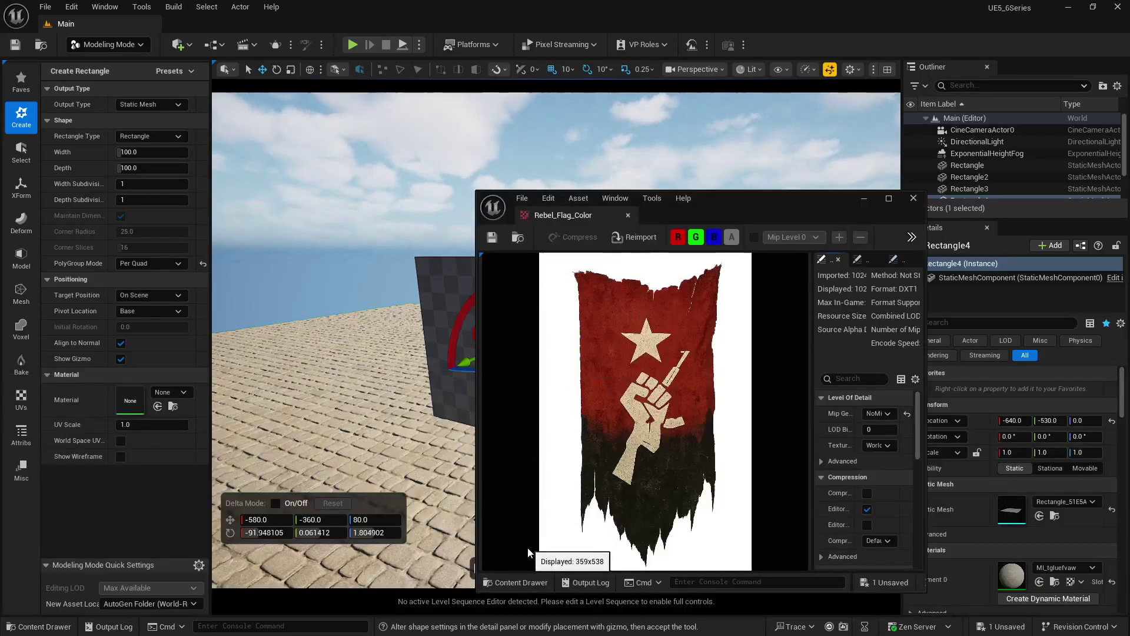
pyautogui.click(914, 198)
pyautogui.moveTo(454, 346); pyautogui.dragTo(450, 314, button='right')
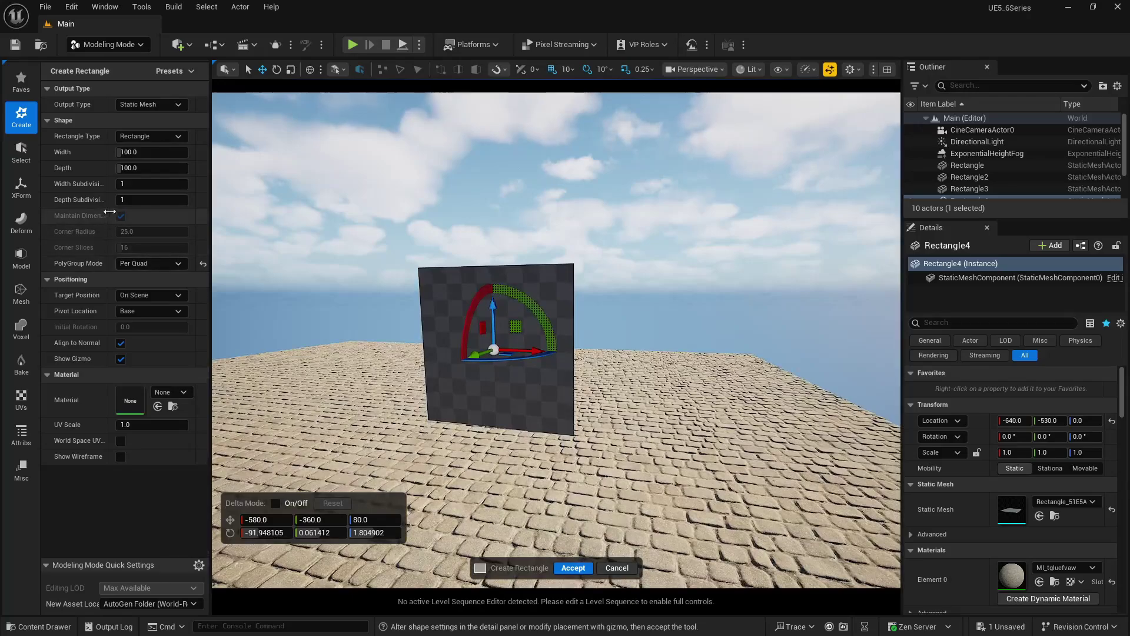
pyautogui.moveTo(130, 169)
pyautogui.mouseDown()
pyautogui.moveTo(107, 168)
pyautogui.moveTo(177, 151)
pyautogui.moveTo(100, 168)
pyautogui.moveTo(113, 168)
pyautogui.mouseUp()
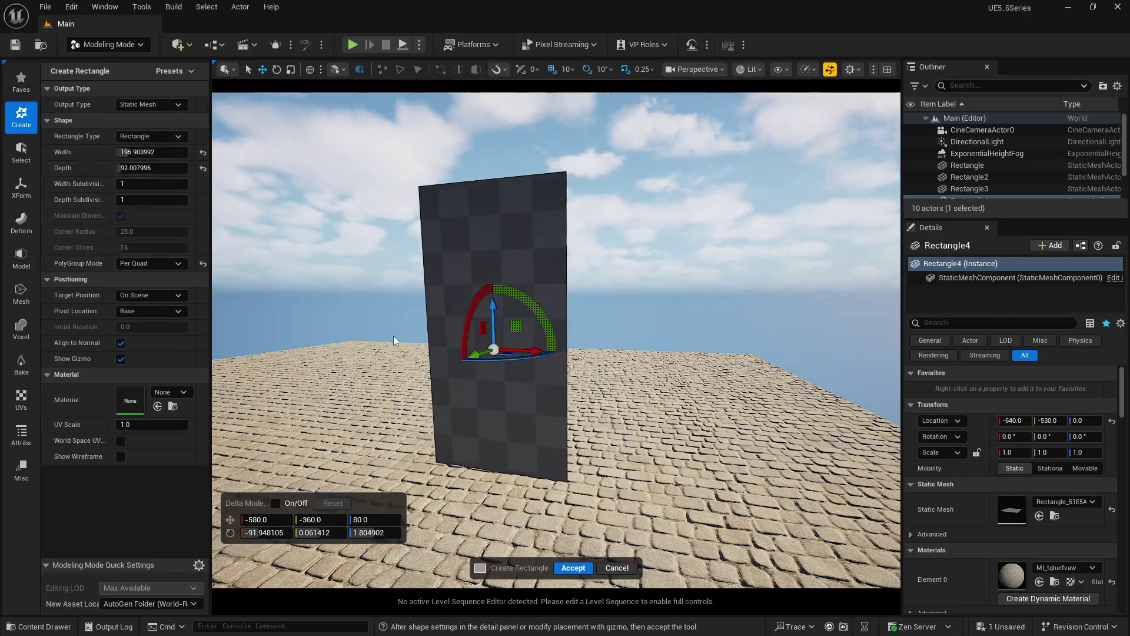
# Step: Raise the upright rectangle to Z 140 so it clears the floor, and accept its creation
pyautogui.moveTo(401, 335); pyautogui.dragTo(365, 306, button='right')
pyautogui.moveTo(612, 340); pyautogui.dragTo(636, 300)
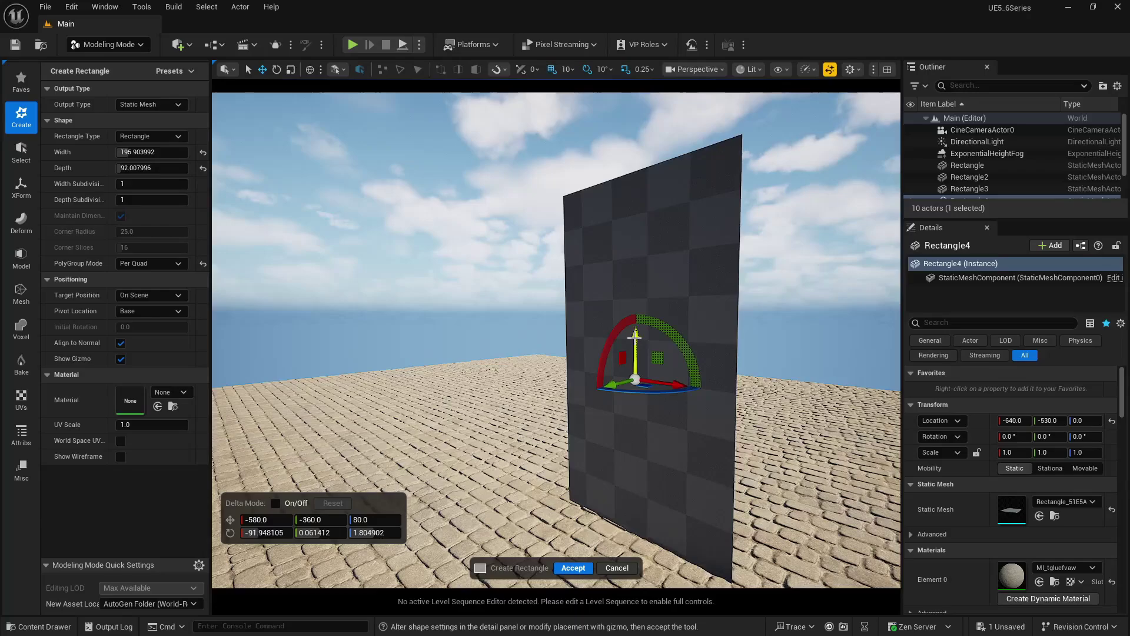
pyautogui.moveTo(649, 353); pyautogui.dragTo(637, 215)
pyautogui.moveTo(605, 243); pyautogui.dragTo(665, 271, button='right')
pyautogui.moveTo(555, 428); pyautogui.dragTo(552, 402, button='right')
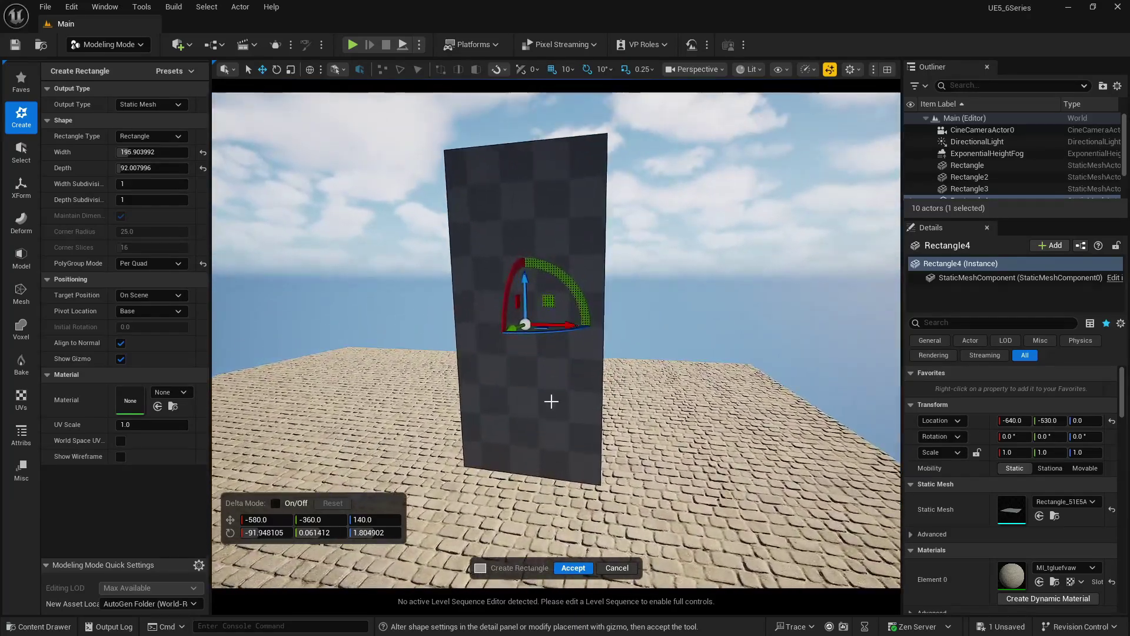
pyautogui.click(573, 567)
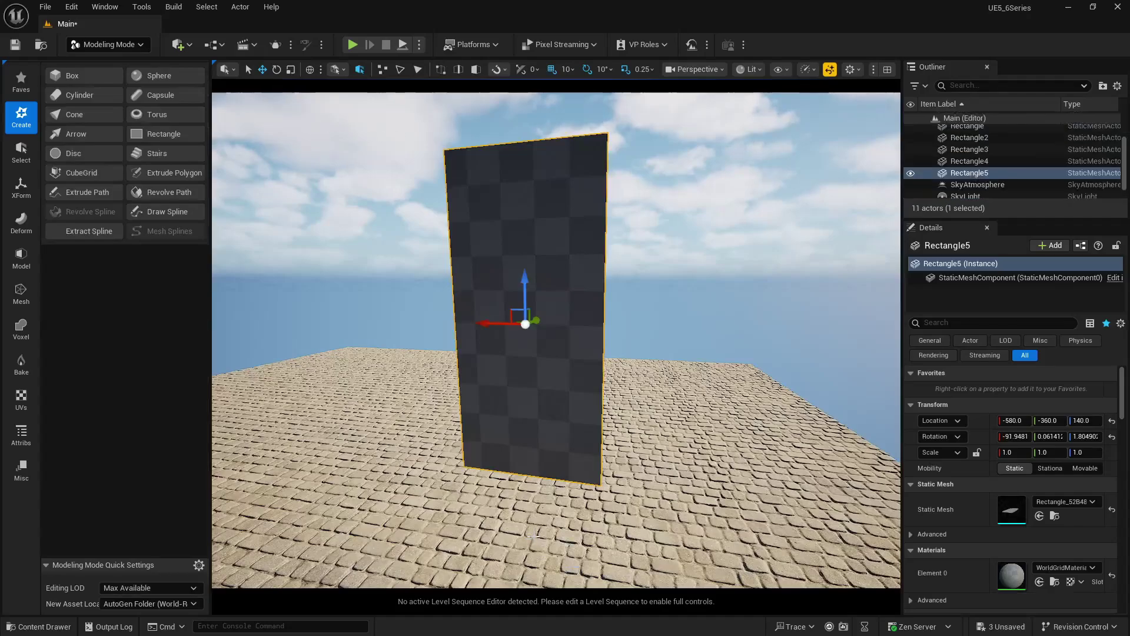
# Step: Create a material named ClothMasked in the Content folder and apply it to the upright rectangle
pyautogui.click(37, 625)
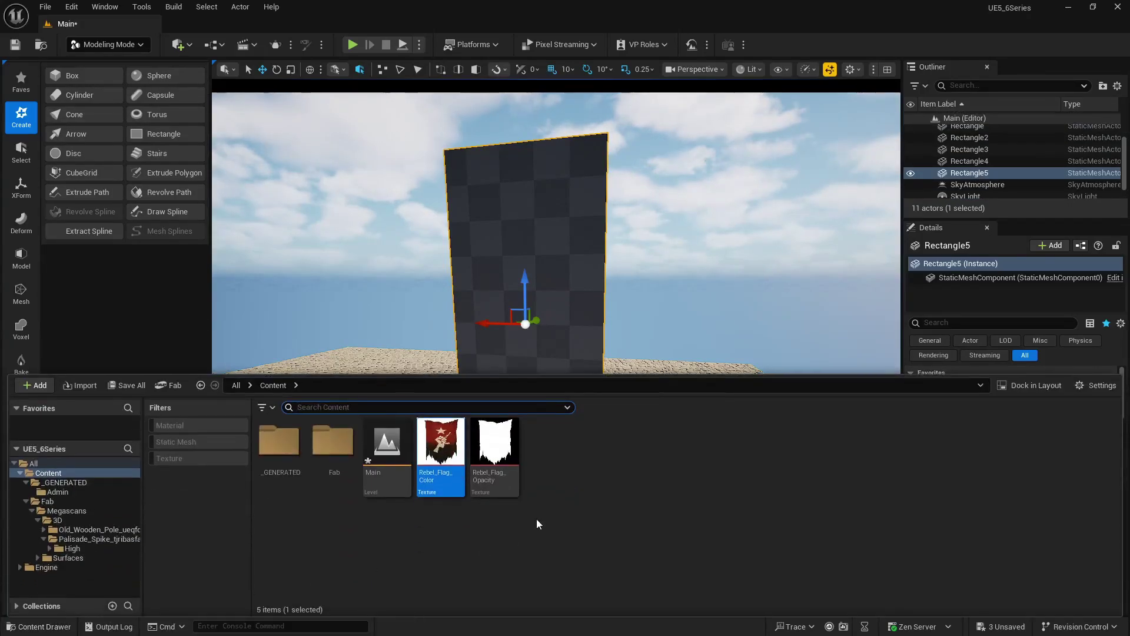
pyautogui.rightClick(593, 478)
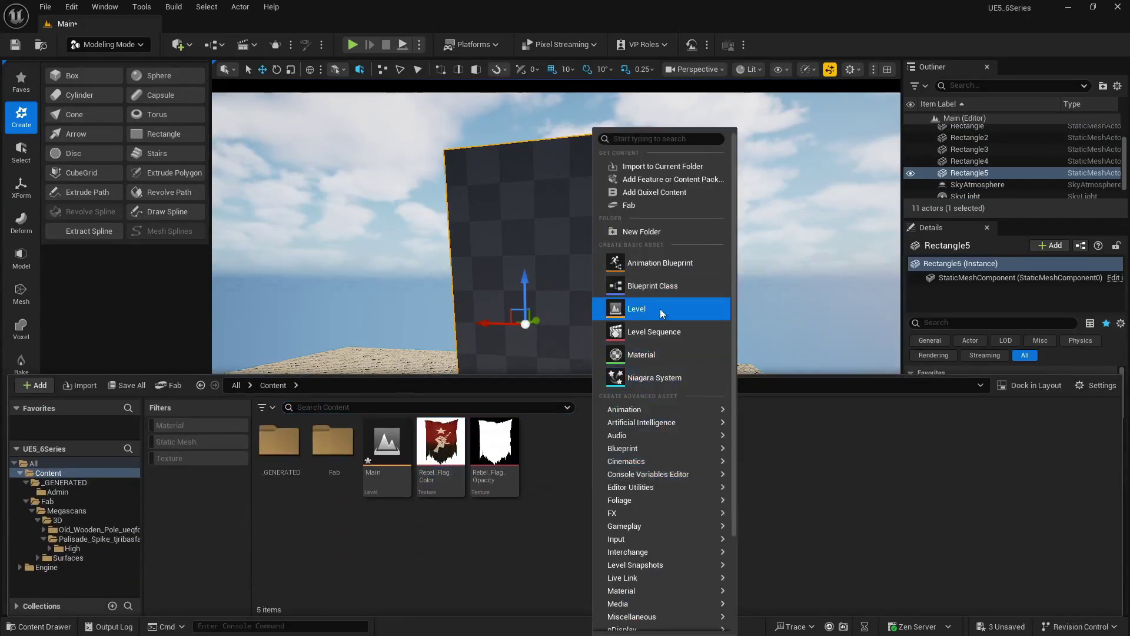
pyautogui.click(652, 364)
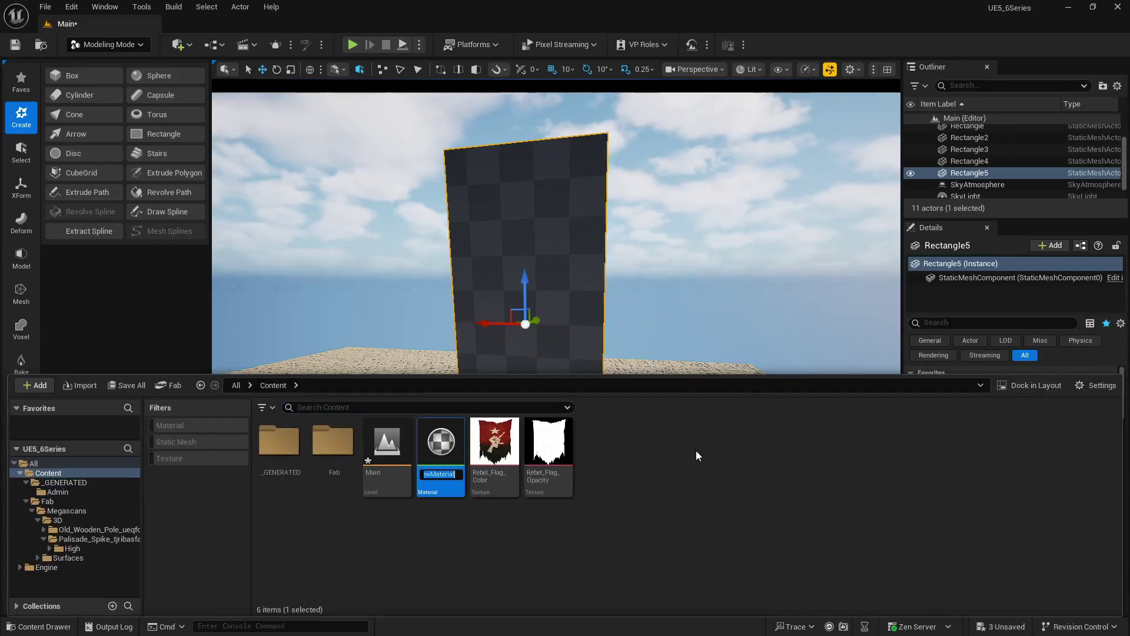
pyautogui.write('ClothMas')
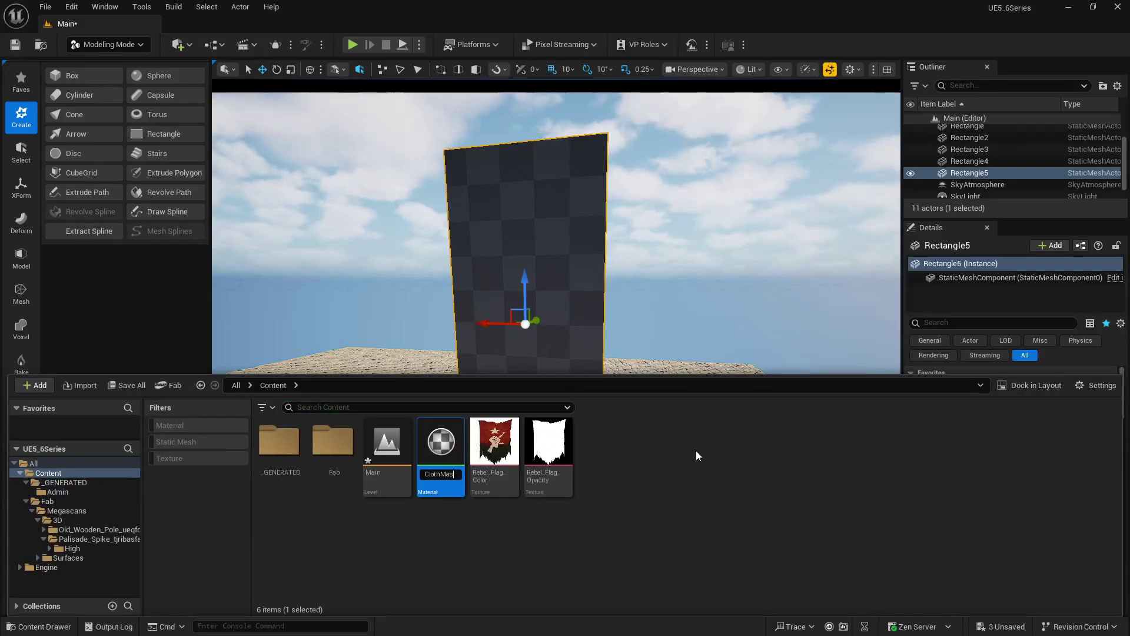
pyautogui.press('Return')
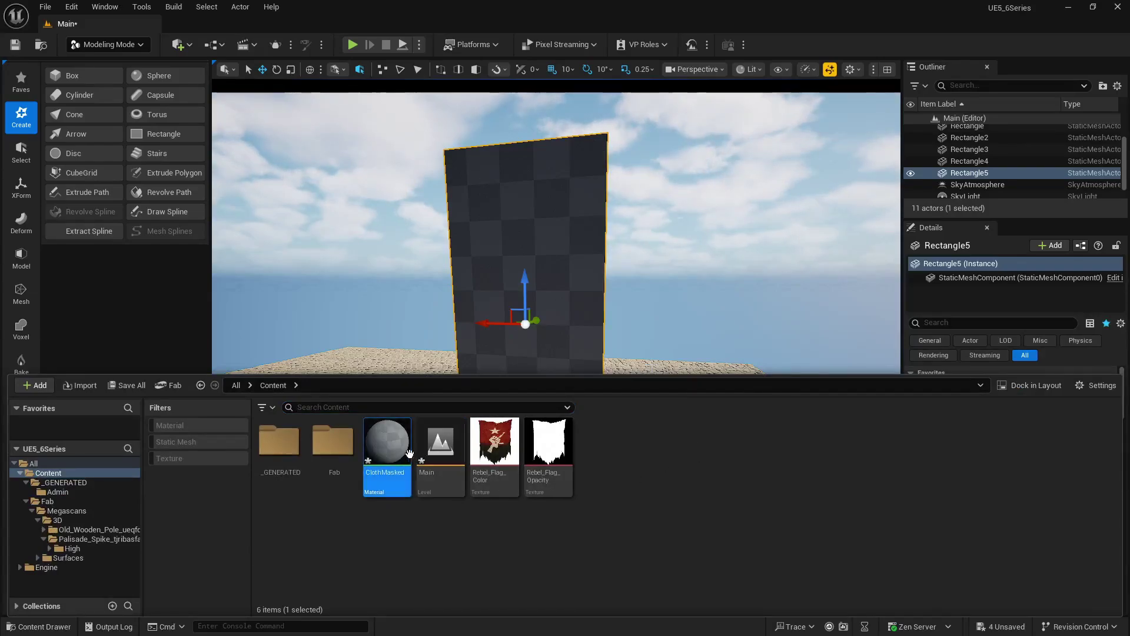
pyautogui.moveTo(386, 442); pyautogui.dragTo(506, 223)
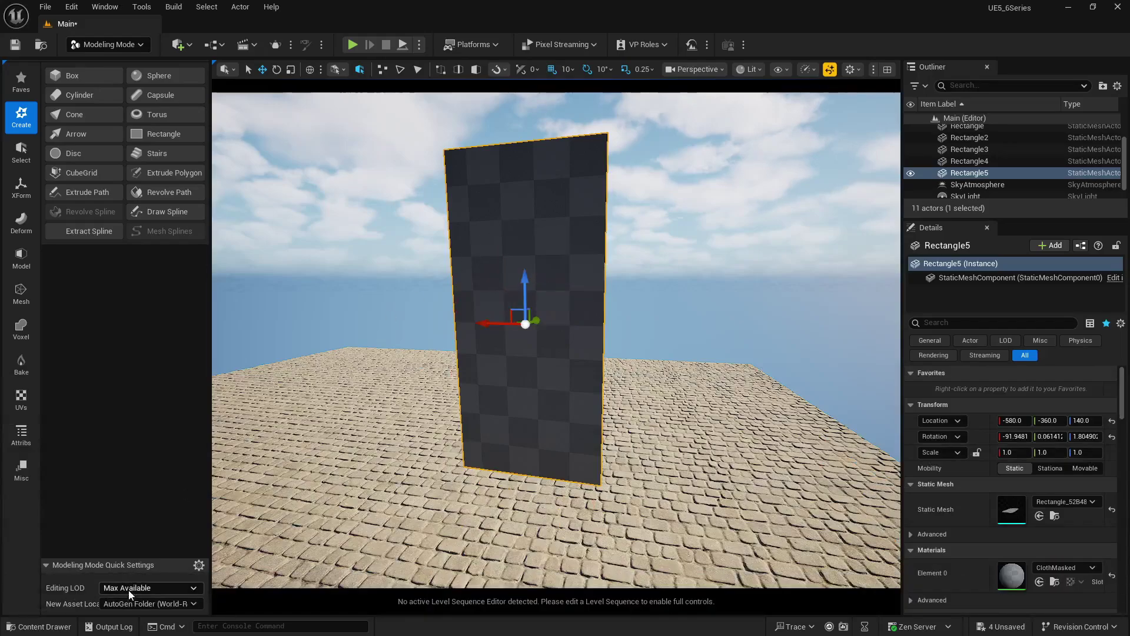
# Step: Open the ClothMasked material and add the Rebel_Flag_Color and Rebel_Flag_Opacity textures to its graph as texture samples
pyautogui.click(38, 626)
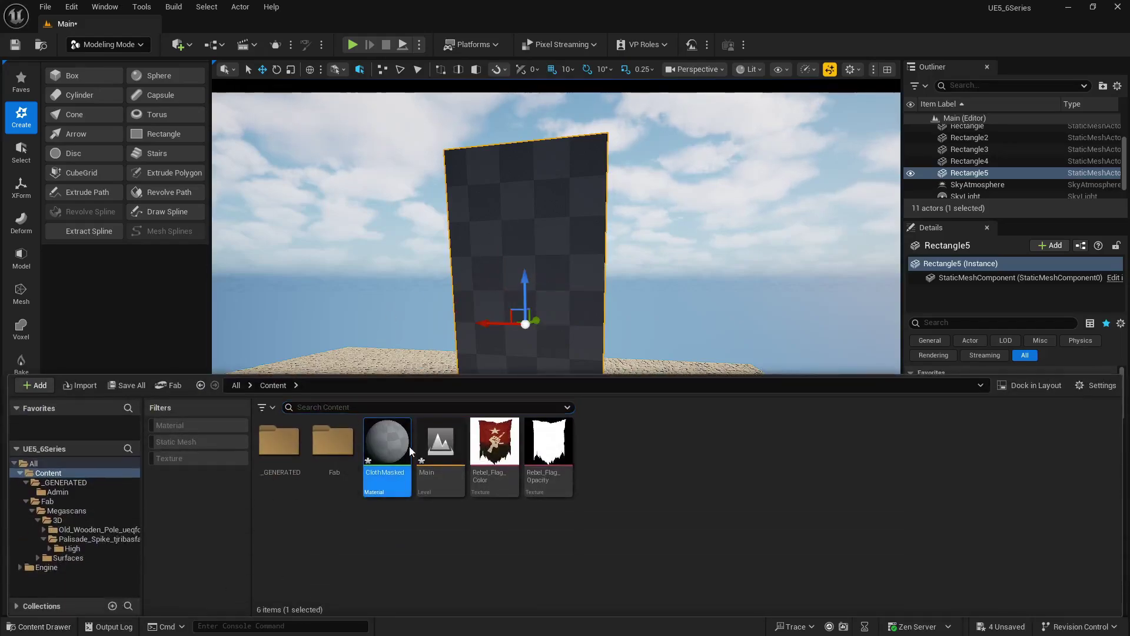
pyautogui.doubleClick(386, 443)
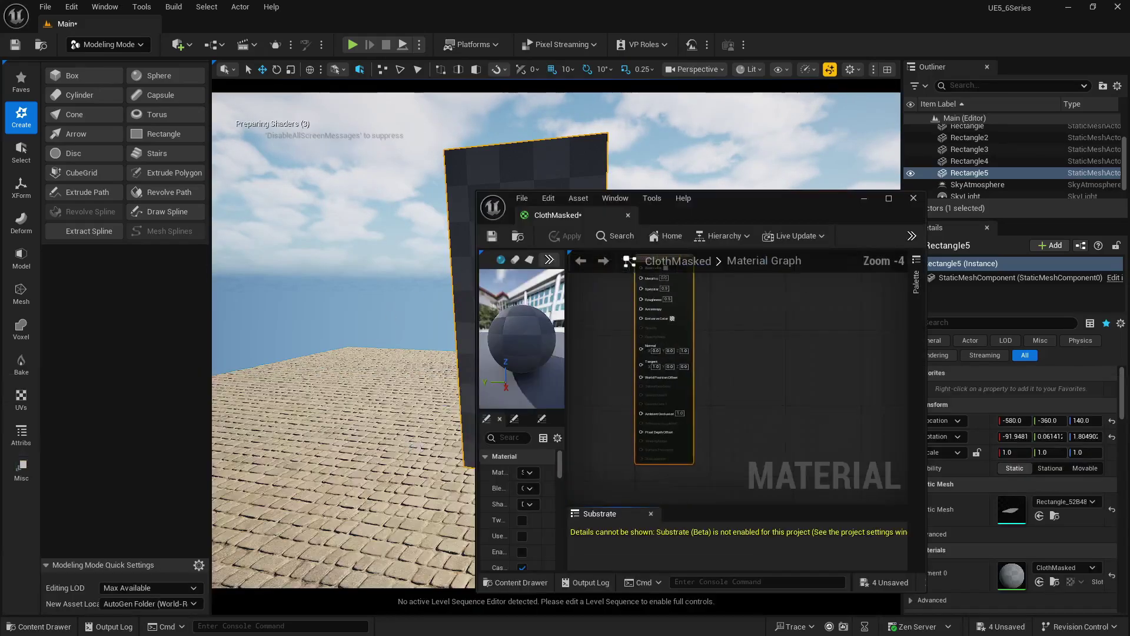
pyautogui.click(18, 628)
pyautogui.moveTo(711, 218); pyautogui.dragTo(828, 175)
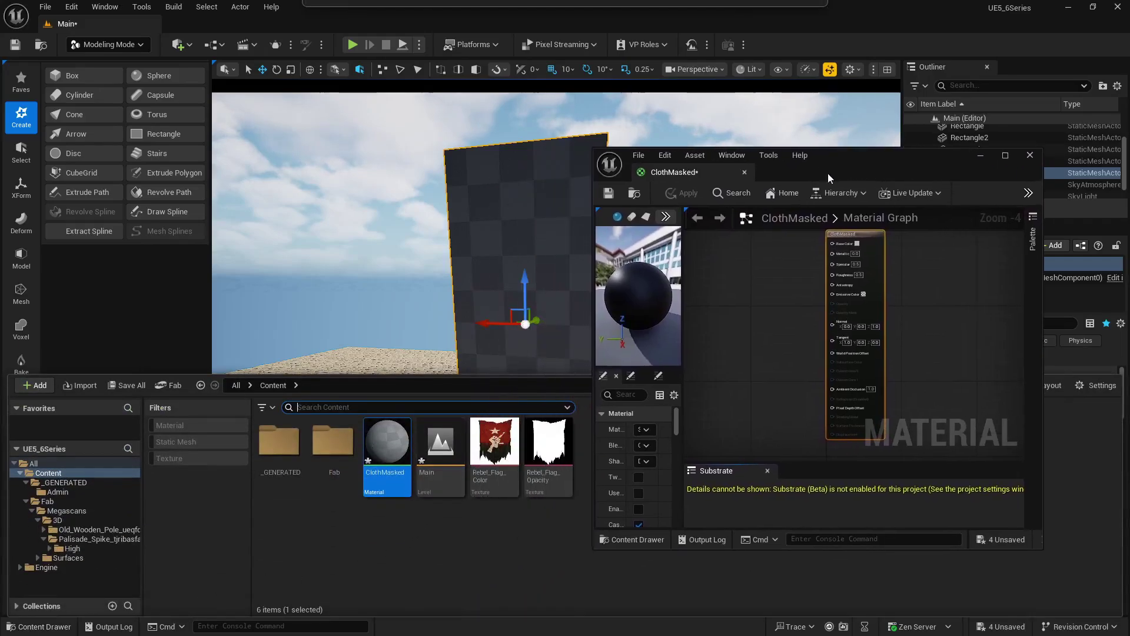
pyautogui.click(494, 453)
pyautogui.keyDown('ctrl'); pyautogui.click(547, 450); pyautogui.keyUp('ctrl')
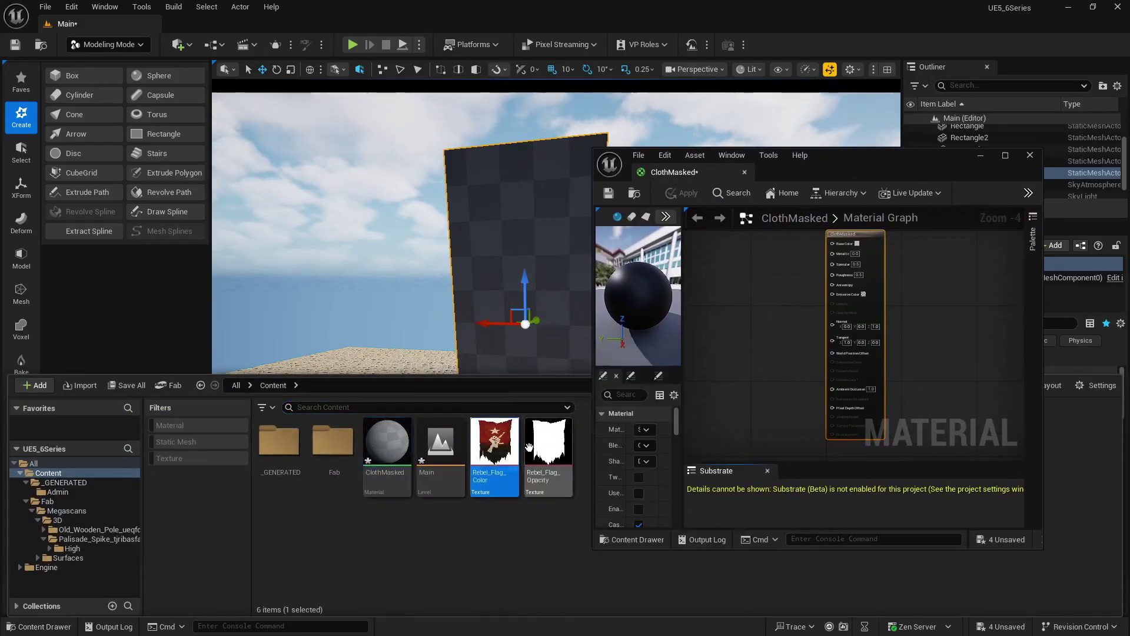
pyautogui.moveTo(501, 467); pyautogui.dragTo(721, 291)
# Step: Space out the graph nodes and connect the flag color texture's RGB output to Base Color
pyautogui.moveTo(842, 234); pyautogui.dragTo(895, 233)
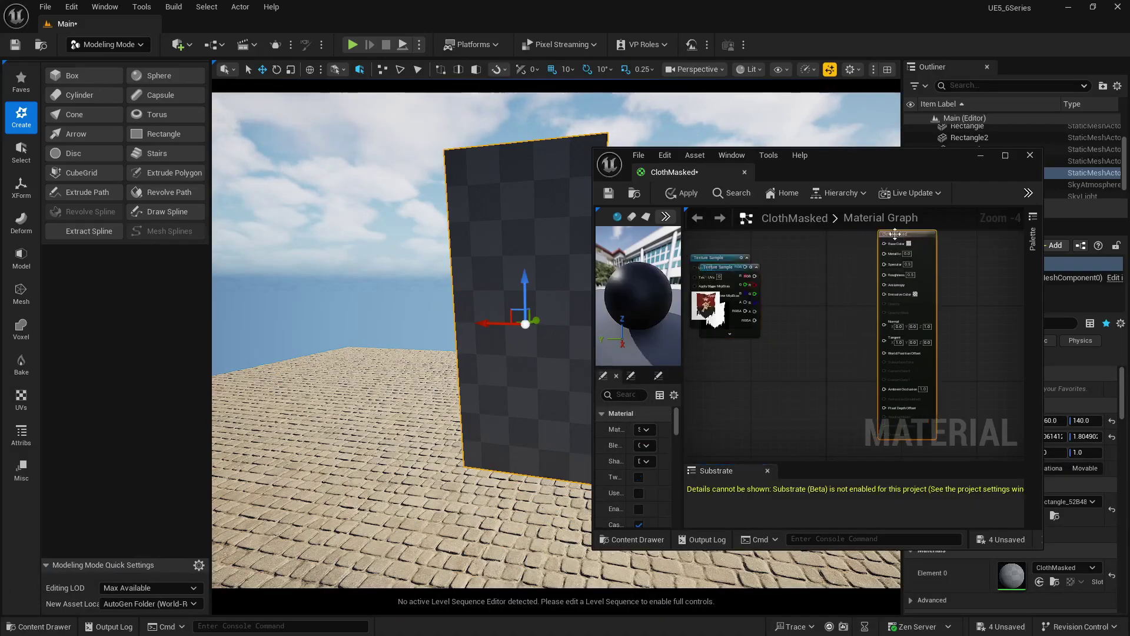
pyautogui.moveTo(712, 264); pyautogui.dragTo(885, 246)
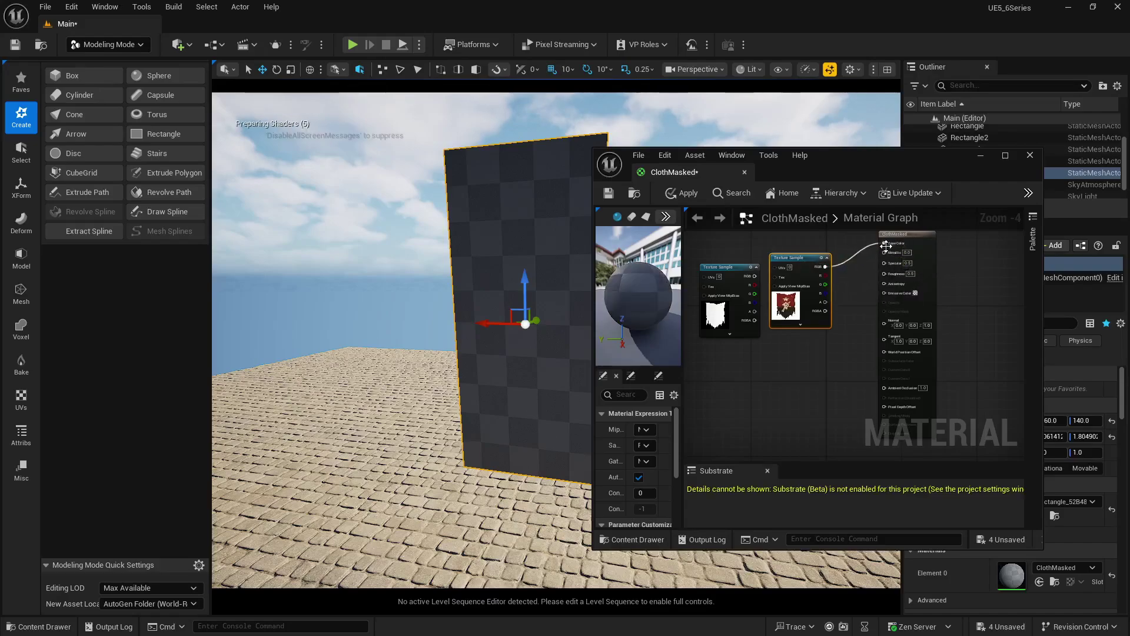
pyautogui.moveTo(736, 281); pyautogui.dragTo(772, 360)
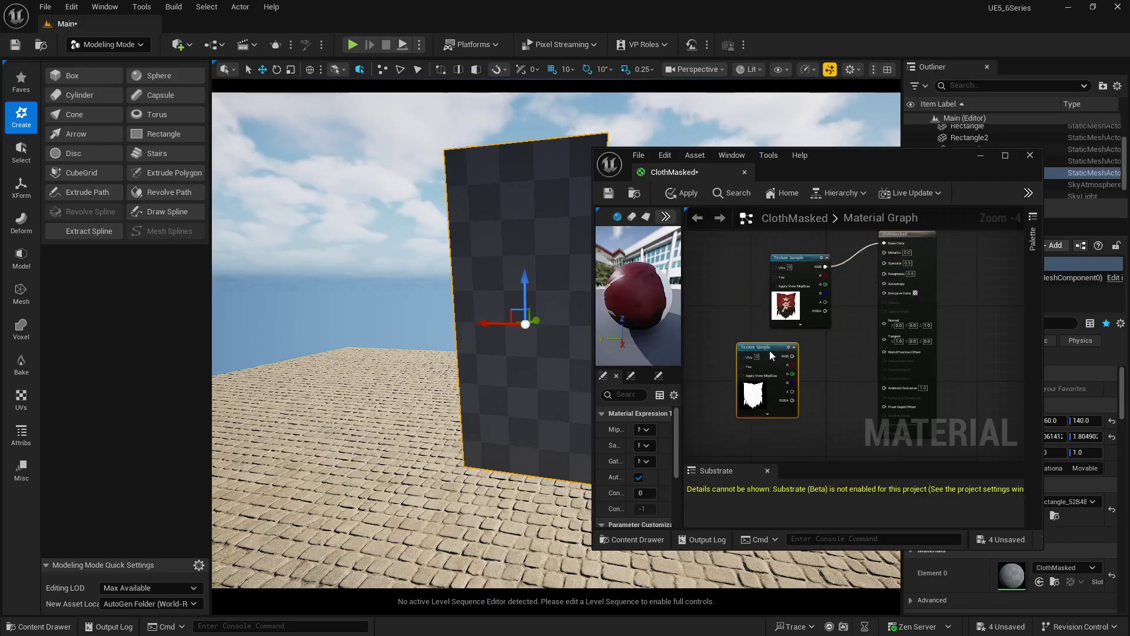
# Step: Maximize the material editor and set the ClothMasked material's Blend Mode to Masked
pyautogui.click(1005, 156)
pyautogui.scroll(5, 371, 152)
pyautogui.moveTo(480, 189); pyautogui.dragTo(594, 249, button='right')
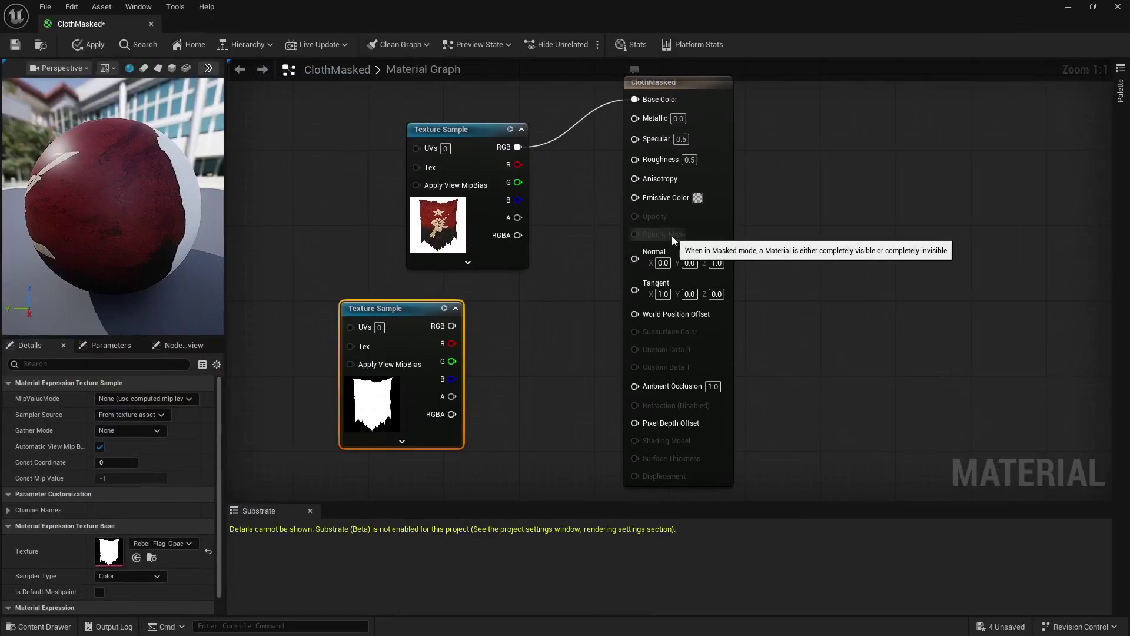
pyautogui.click(719, 121)
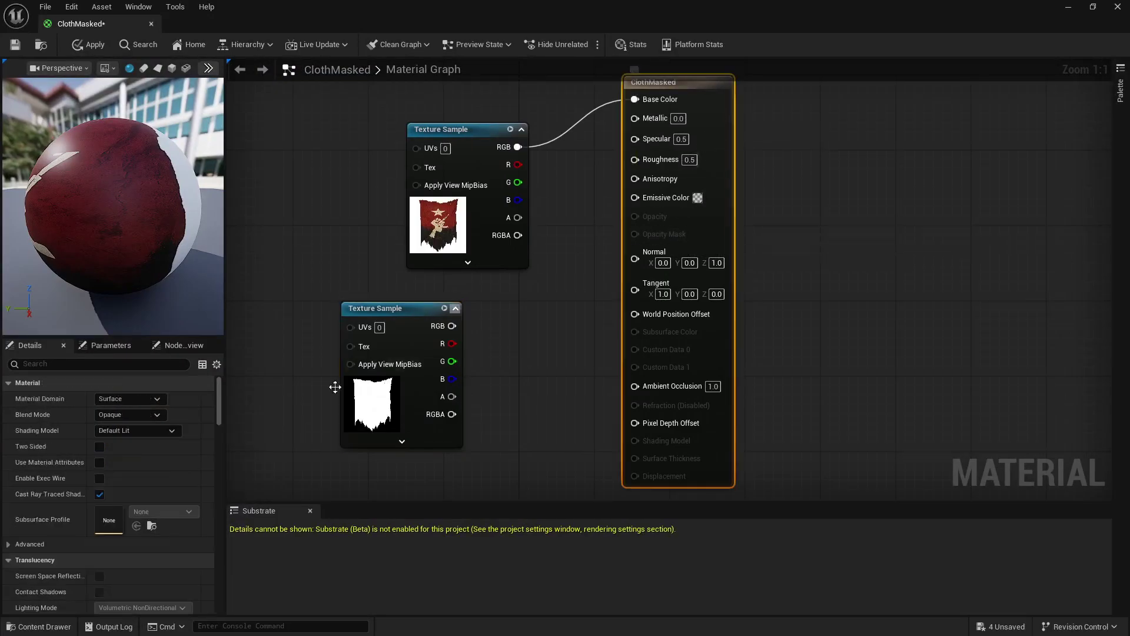
pyautogui.click(120, 415)
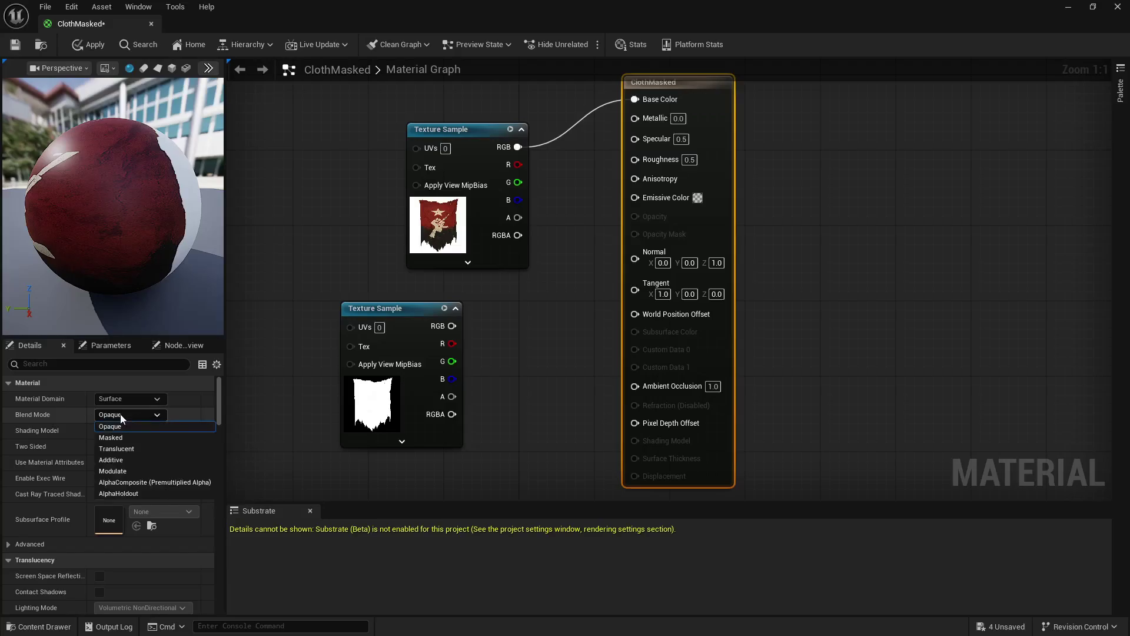
pyautogui.click(126, 435)
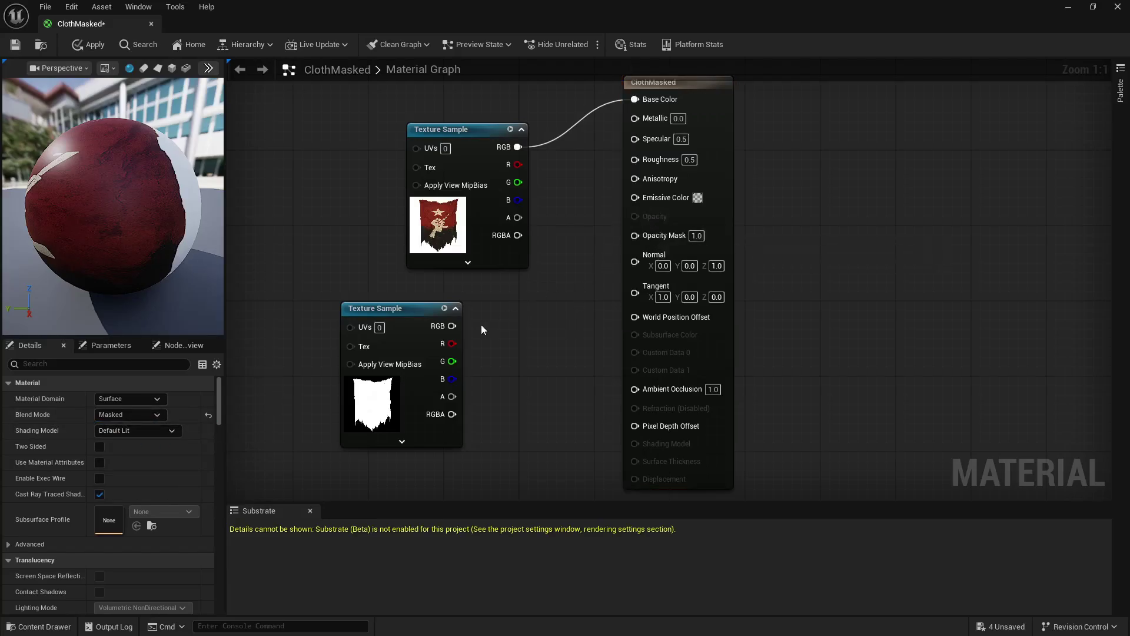
# Step: Connect the flag opacity texture's RGB output to Opacity Mask and preview the material on a plane
pyautogui.moveTo(451, 325); pyautogui.dragTo(634, 236)
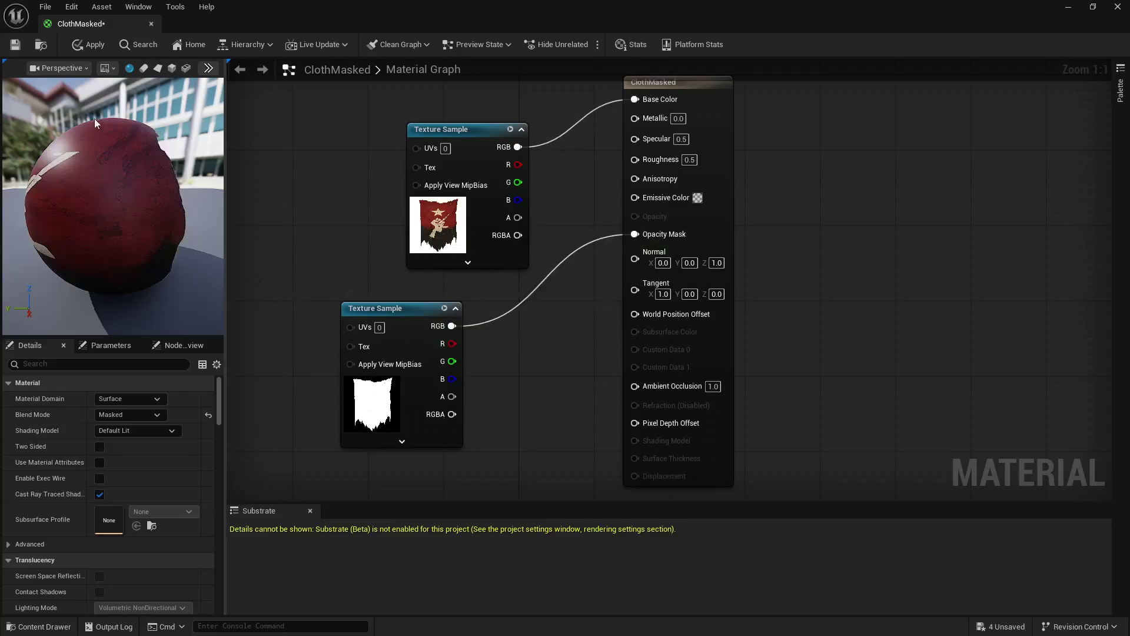
pyautogui.click(159, 73)
pyautogui.moveTo(115, 210); pyautogui.dragTo(215, 209)
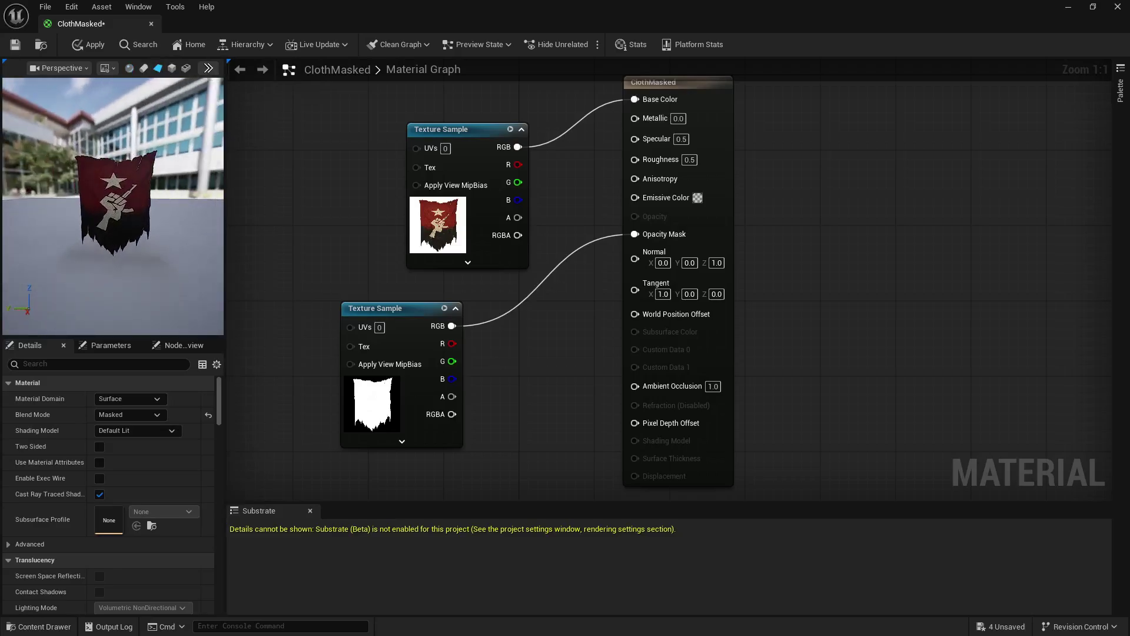
# Step: Delete the opacity texture sample to preview the material without its mask, and undo the deletion
pyautogui.click(409, 303)
pyautogui.press('Delete')
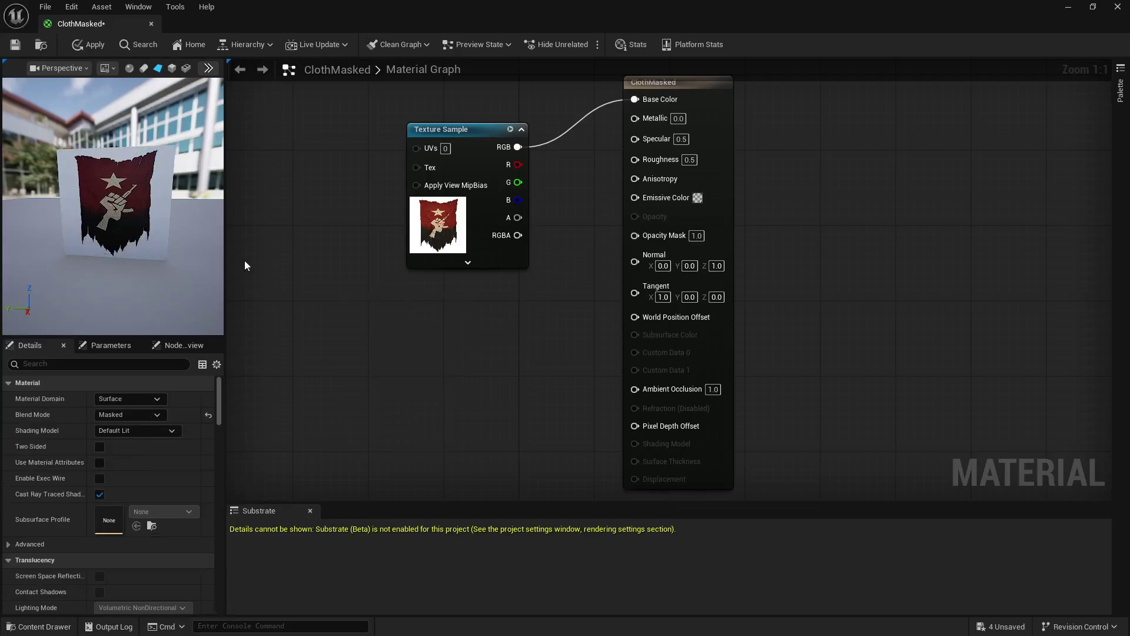
pyautogui.hotkey('ctrl', 's')
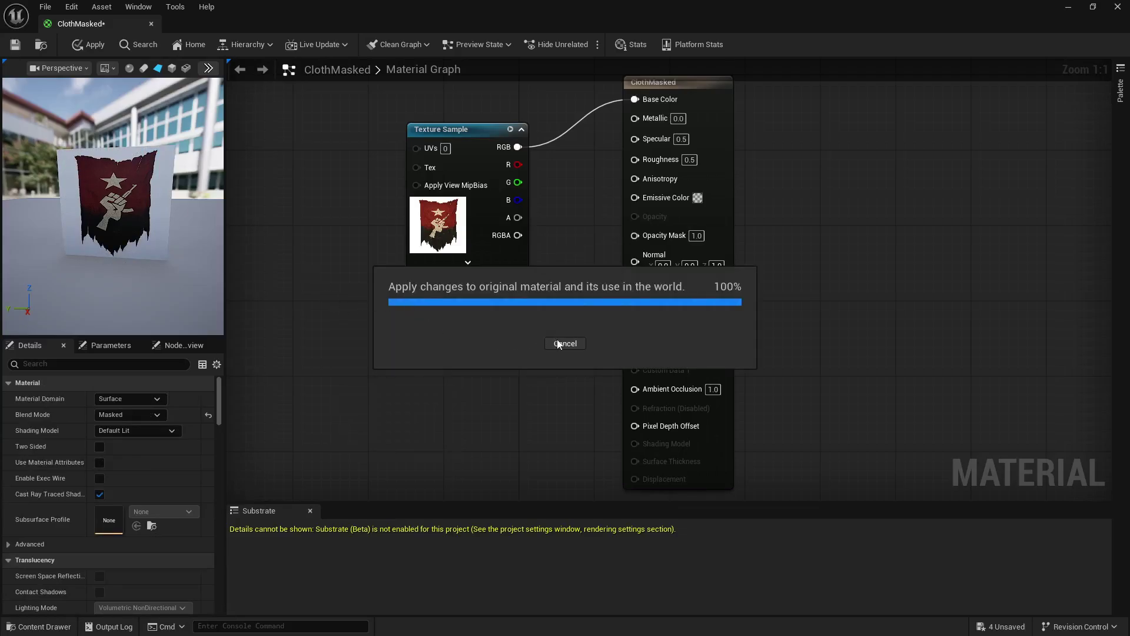
pyautogui.hotkey('ctrl', 'z')
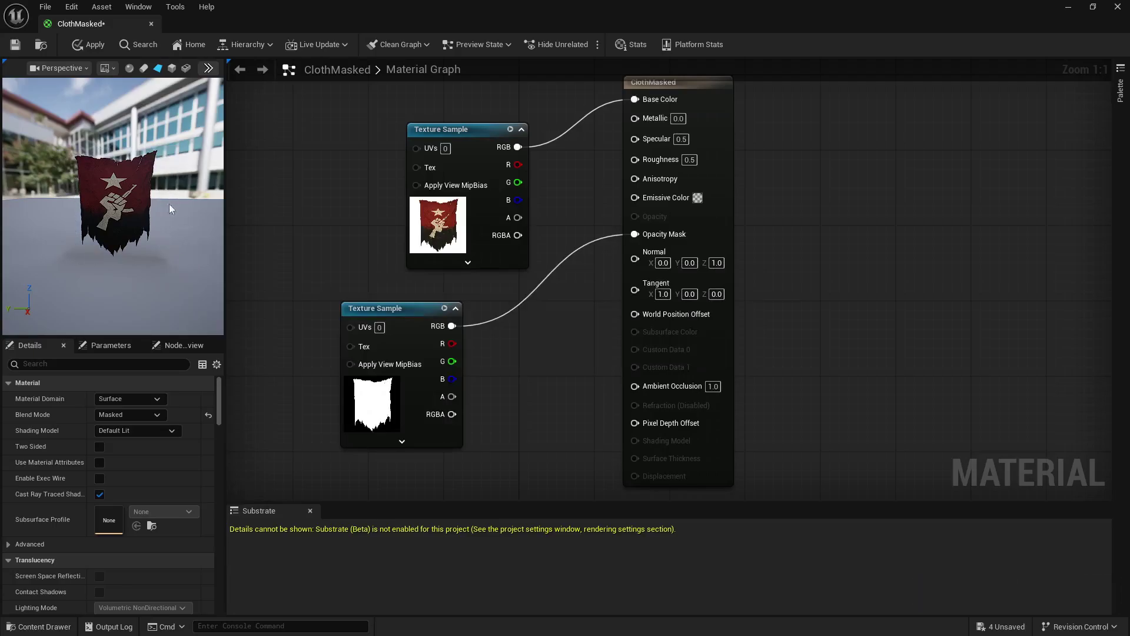
# Step: Save the ClothMasked material and close its editor
pyautogui.click(14, 45)
pyautogui.click(152, 26)
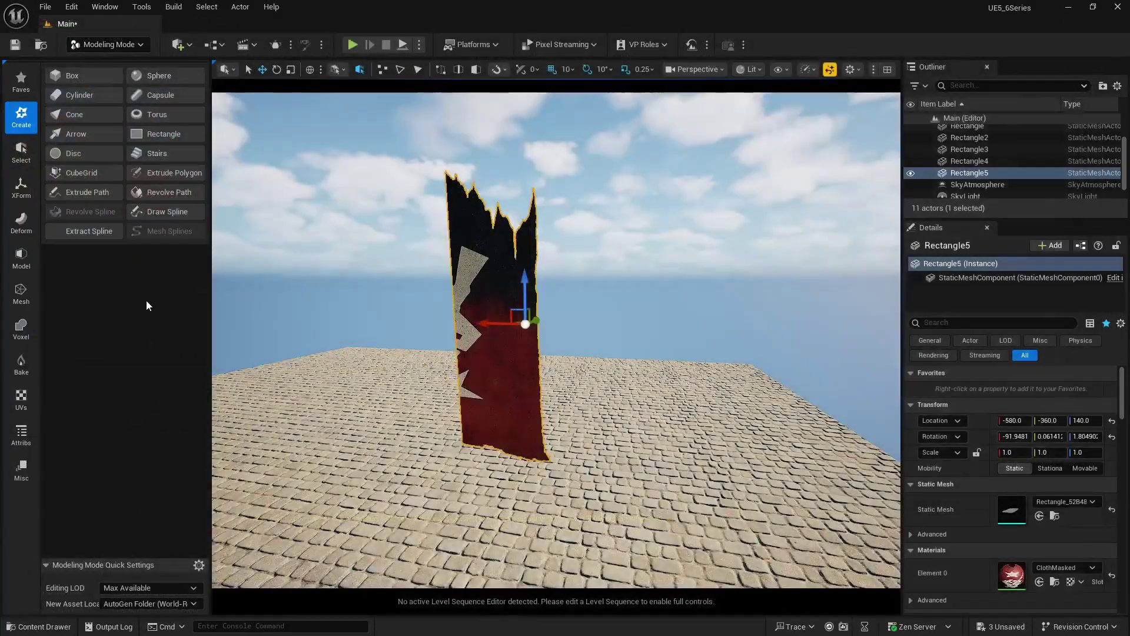
# Step: Start a UV transform on Rectangle5, select its UV island and rotate and shift it so the flag design stands upright
pyautogui.moveTo(555, 339); pyautogui.dragTo(637, 301, button='right')
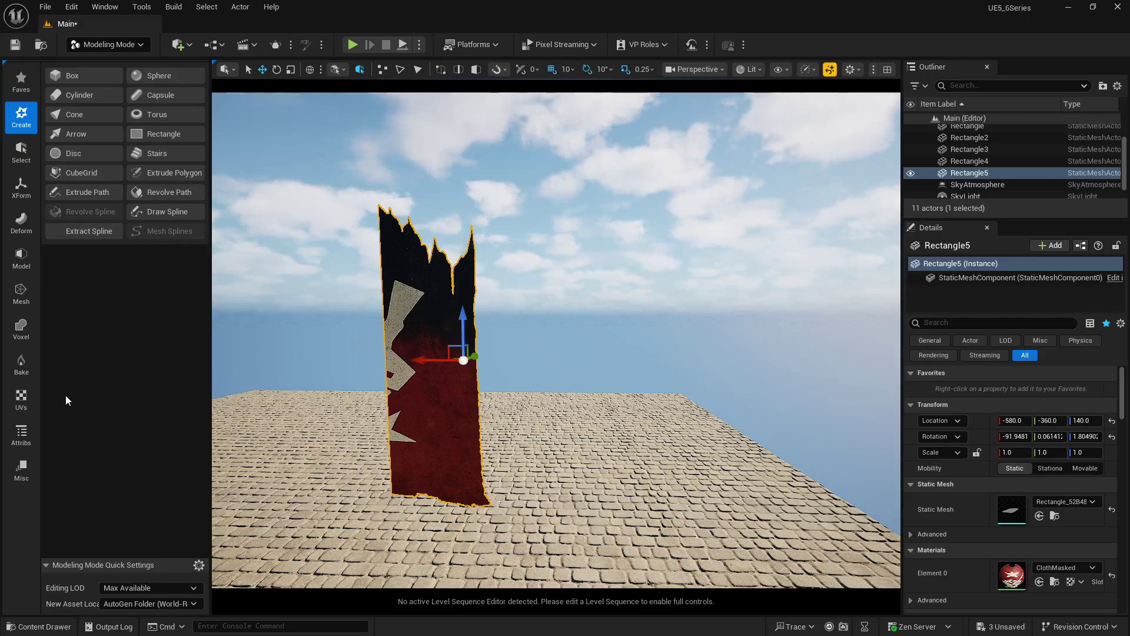
pyautogui.click(25, 401)
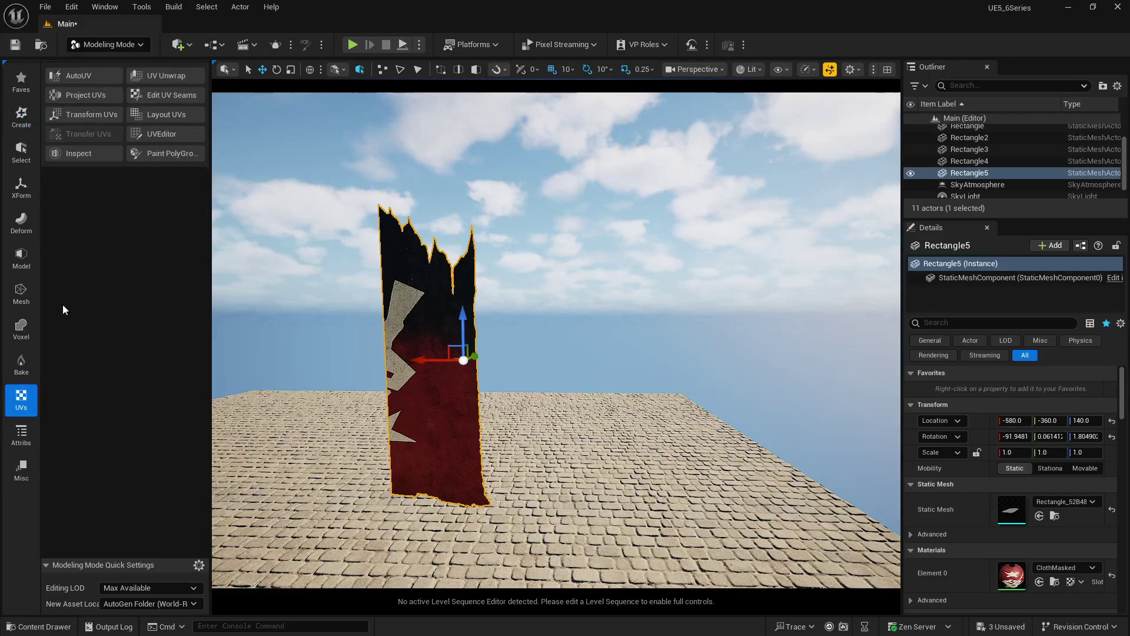
pyautogui.click(92, 114)
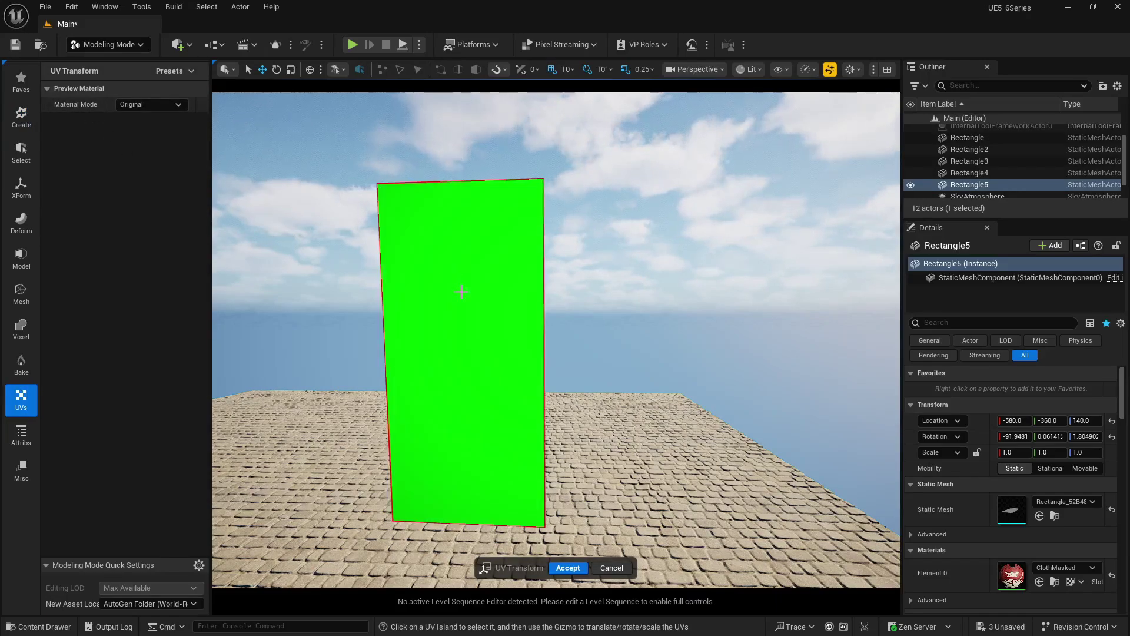
pyautogui.click(461, 291)
pyautogui.moveTo(479, 301); pyautogui.dragTo(579, 621)
pyautogui.moveTo(461, 632); pyautogui.dragTo(399, 632)
pyautogui.moveTo(501, 366); pyautogui.dragTo(378, 374)
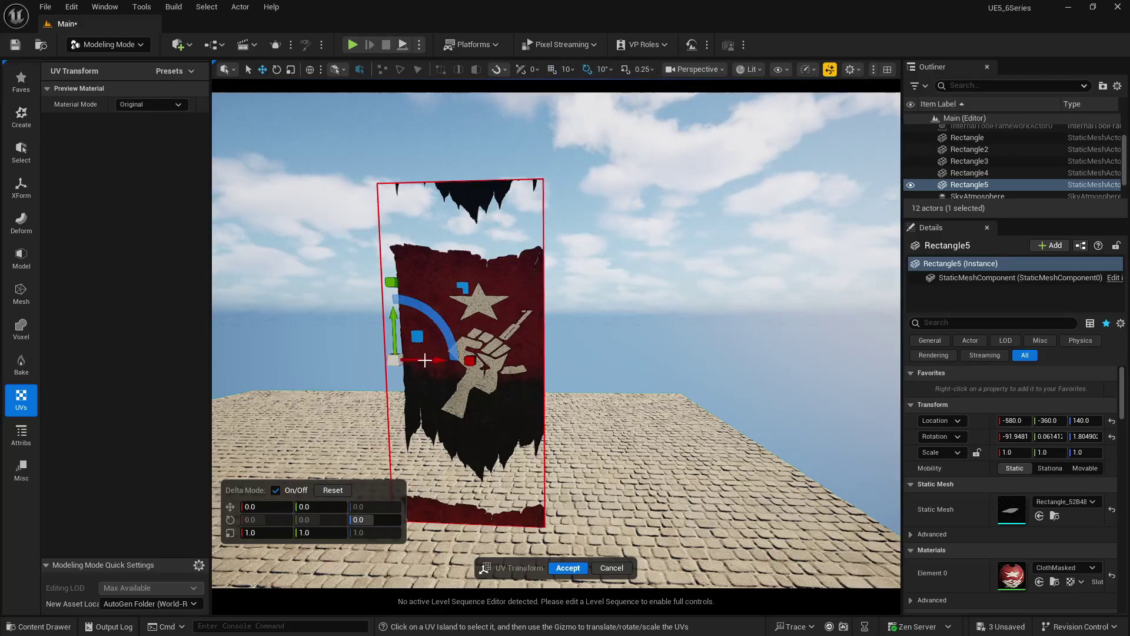
# Step: Adjust the UV island's position and scale so the whole flag design fits inside the rectangle, and accept the UV transform
pyautogui.moveTo(424, 359); pyautogui.dragTo(356, 355)
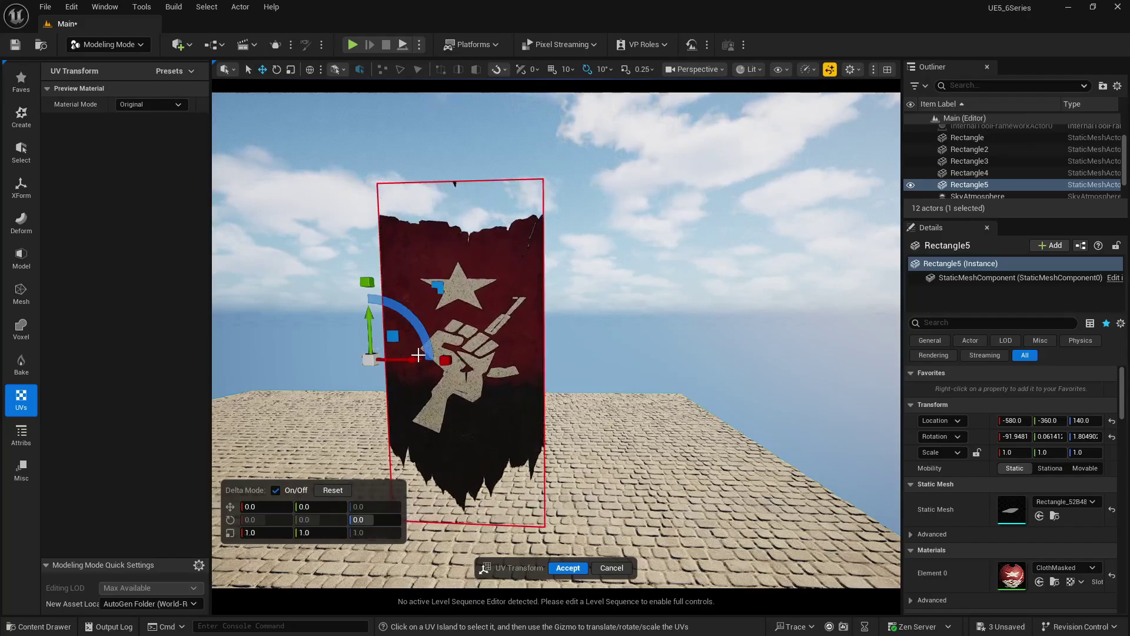
pyautogui.moveTo(447, 363); pyautogui.dragTo(420, 361)
pyautogui.moveTo(369, 314); pyautogui.dragTo(367, 311)
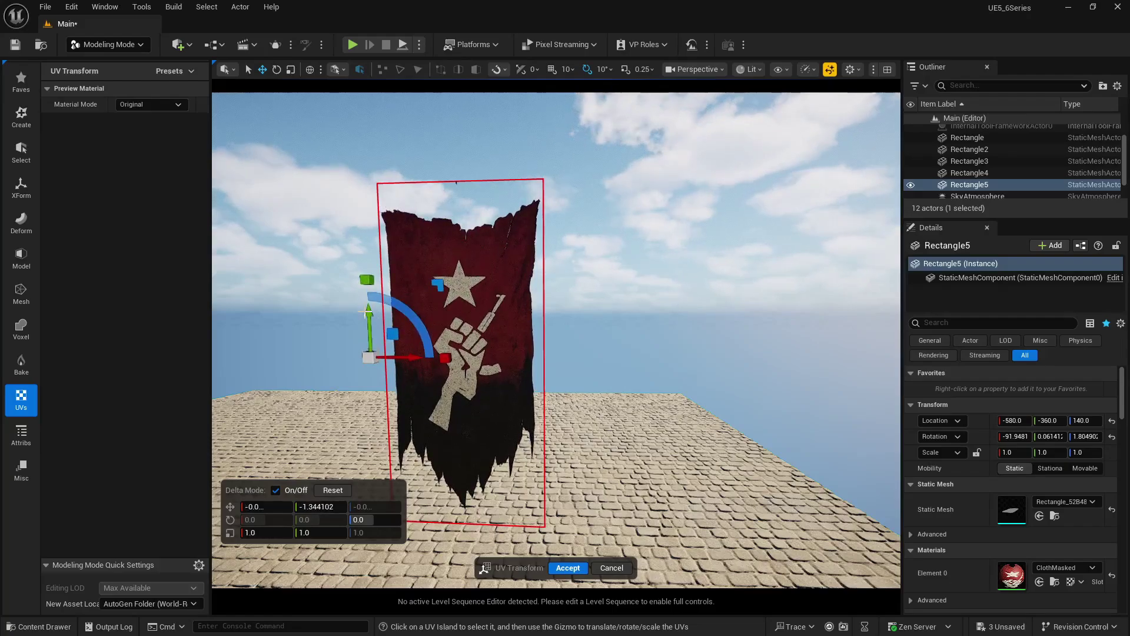
pyautogui.moveTo(365, 356); pyautogui.dragTo(370, 357)
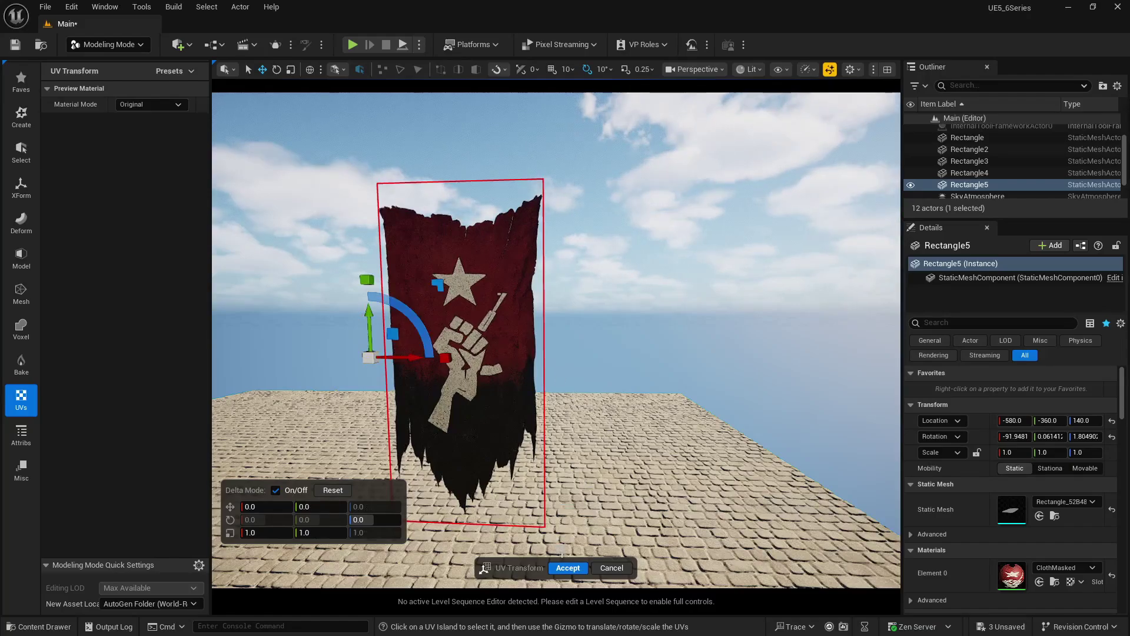
pyautogui.click(567, 567)
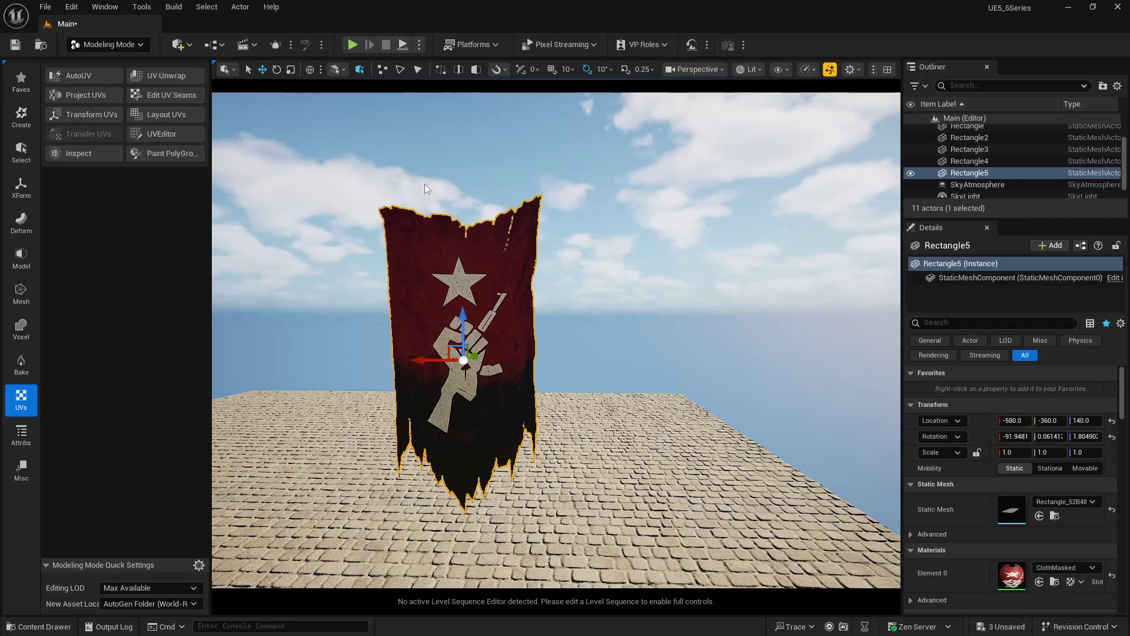
# Step: Examine the flag rectangle's triangle layout in Wireframe view and return the viewport to Lit
pyautogui.click(749, 69)
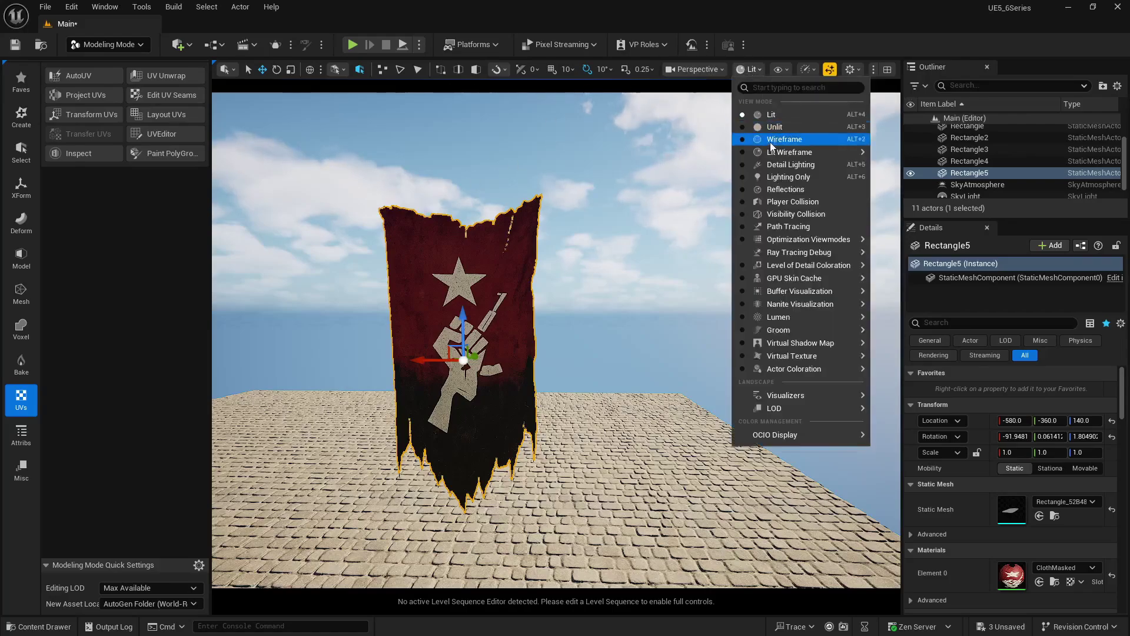
pyautogui.click(772, 141)
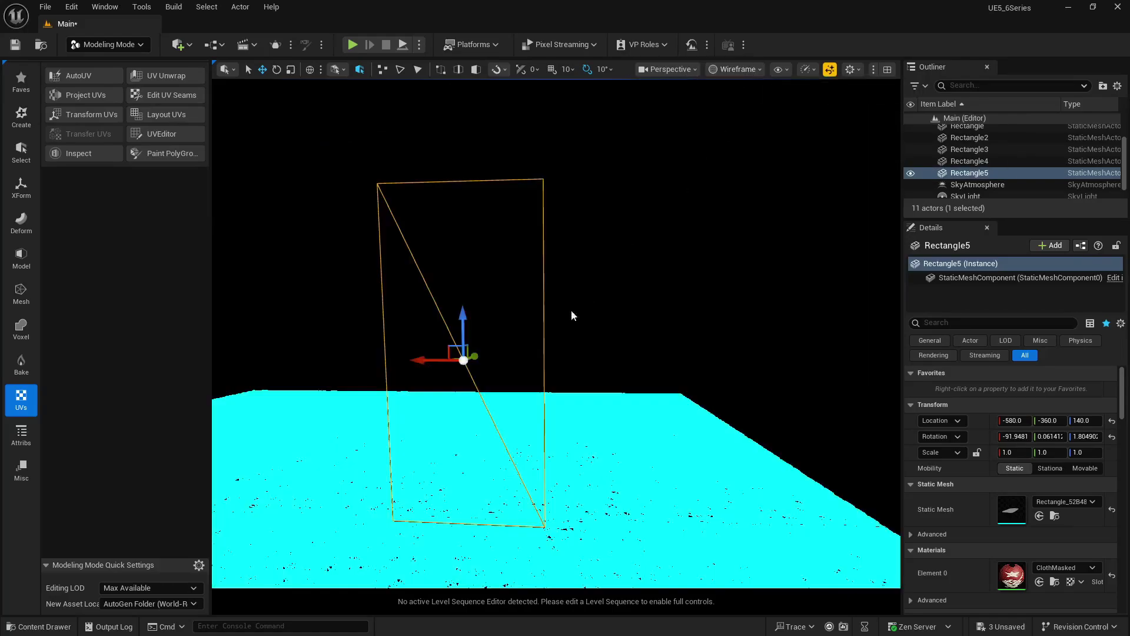
pyautogui.moveTo(572, 315); pyautogui.dragTo(473, 280, button='right')
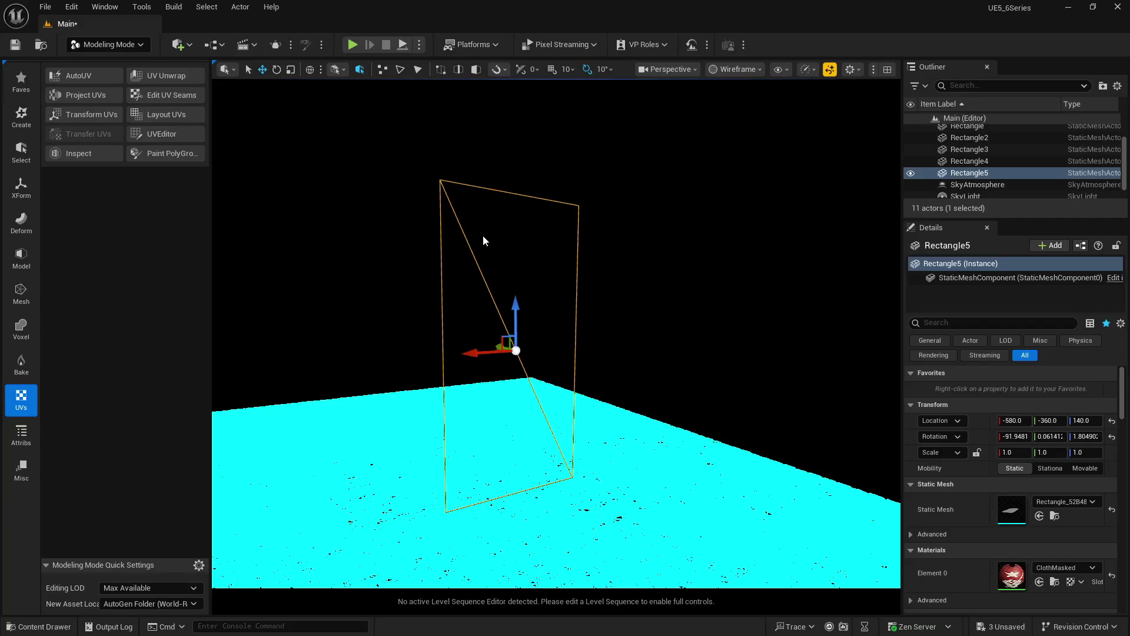
pyautogui.click(735, 69)
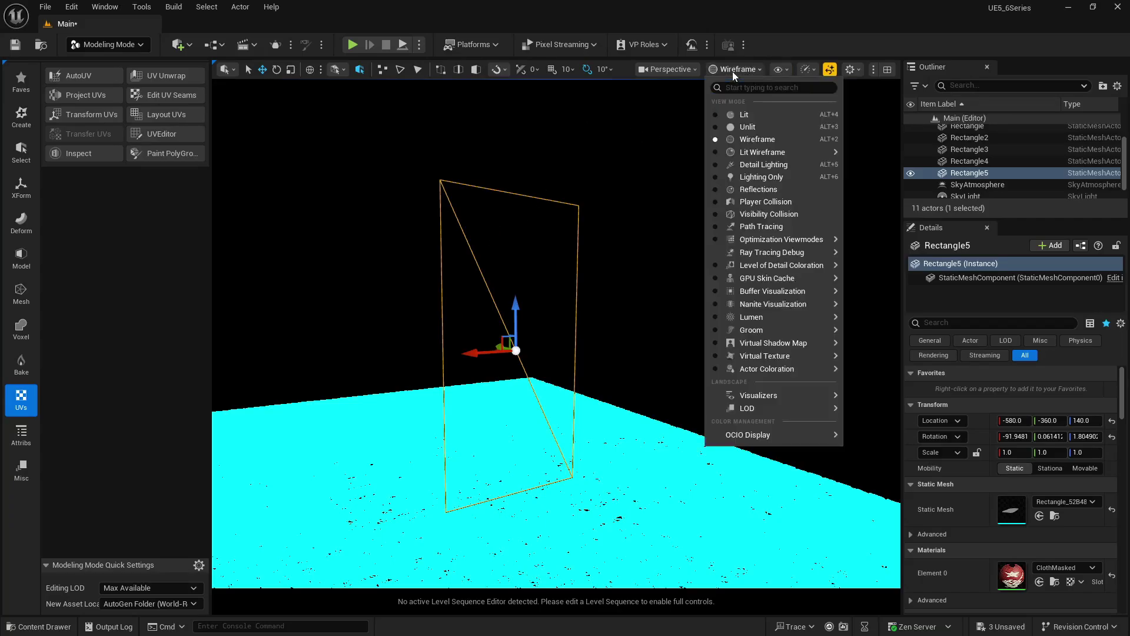
pyautogui.click(734, 118)
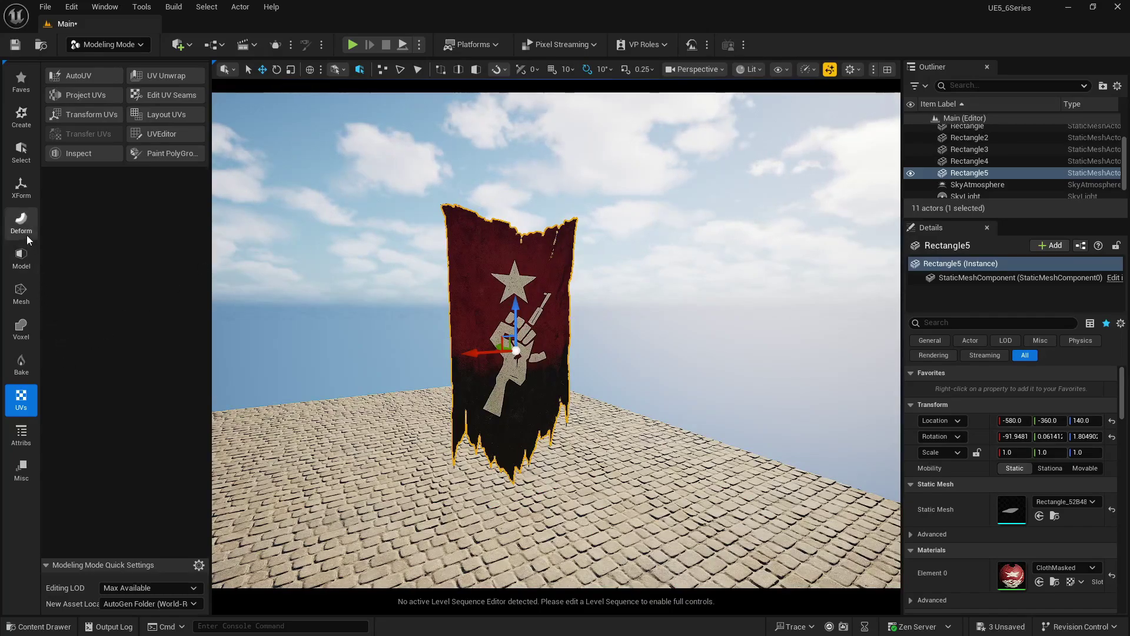
# Step: Start a Remesh on Rectangle5 and switch the viewport to Wireframe to check the triangle density
pyautogui.click(28, 290)
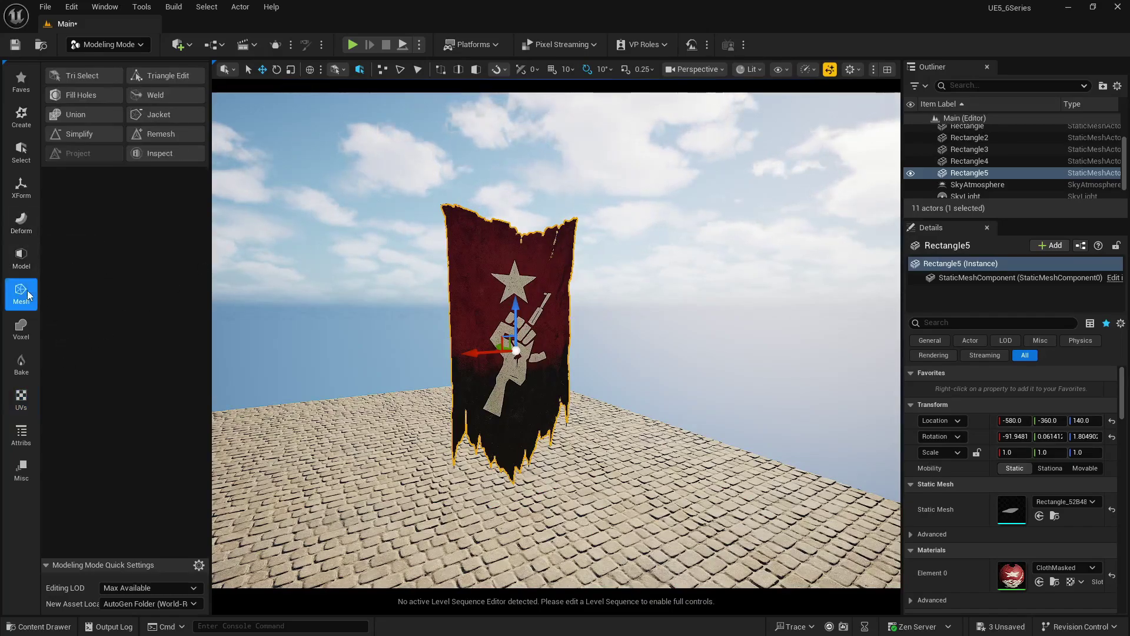
pyautogui.click(161, 134)
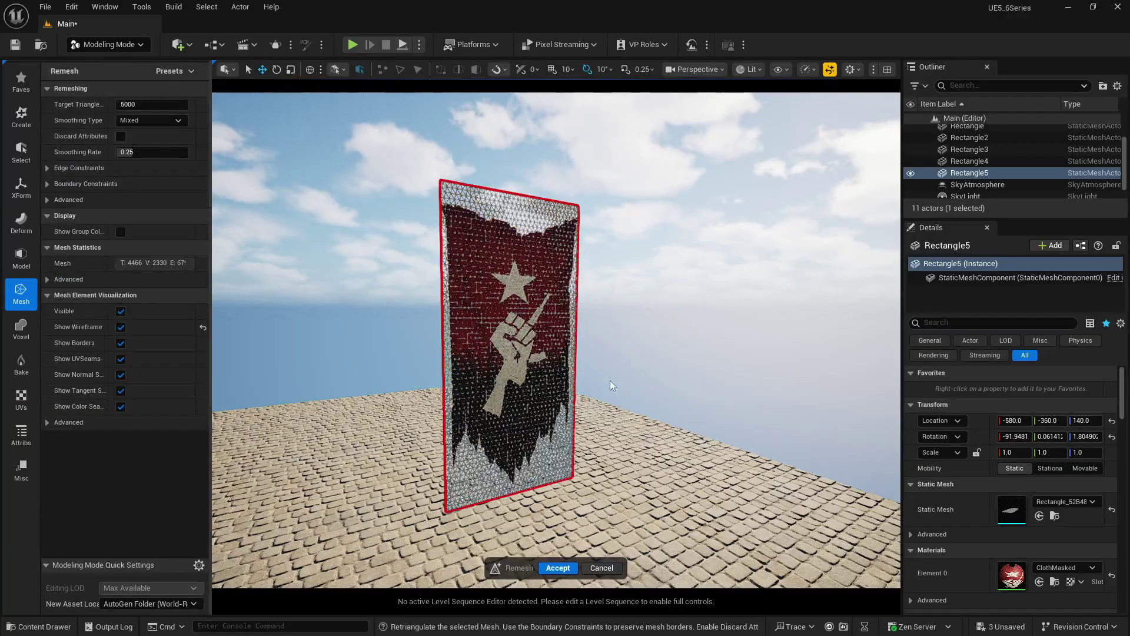
pyautogui.press('w')
pyautogui.moveTo(555, 340); pyautogui.dragTo(515, 354, button='right')
pyautogui.press('s')
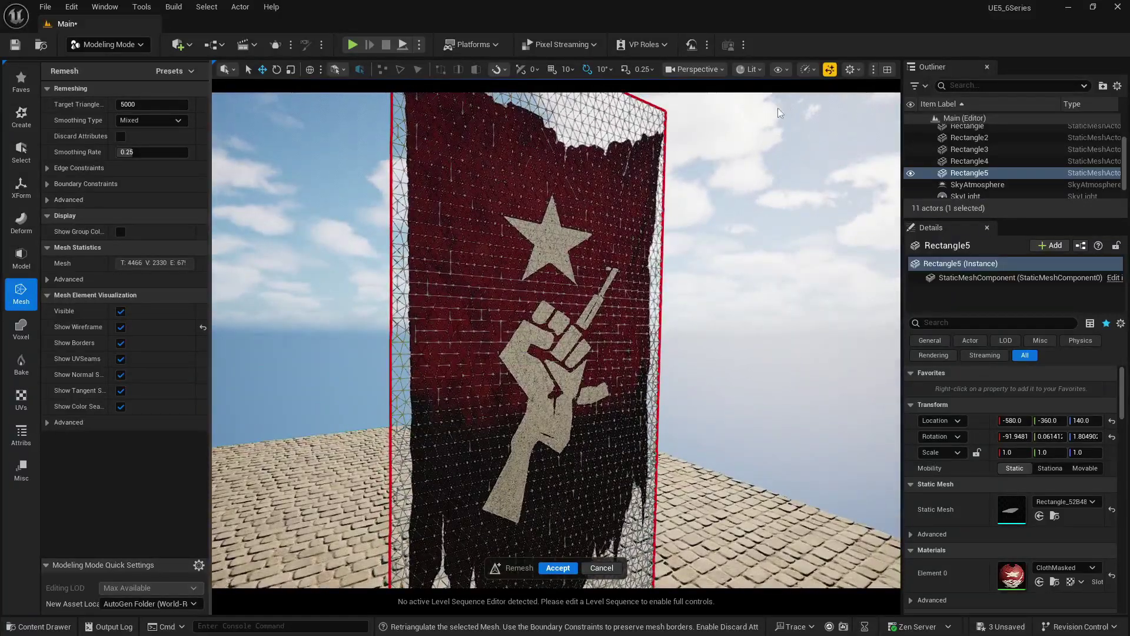
pyautogui.click(747, 70)
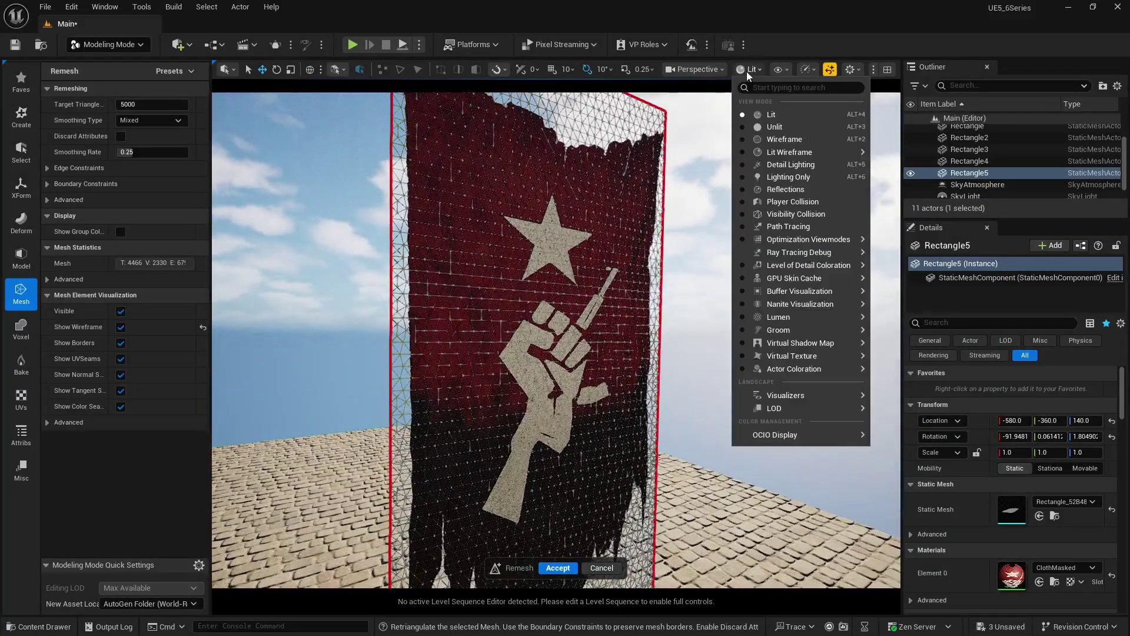
pyautogui.click(773, 140)
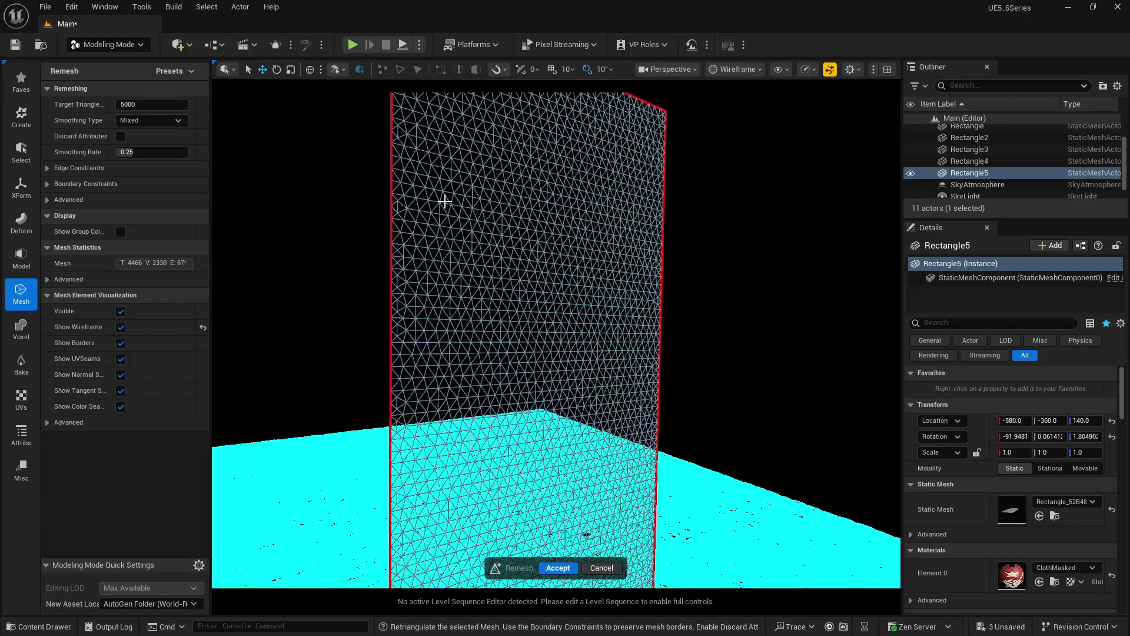
# Step: Set the Remesh target triangle count to 2000, accept the remesh and return the viewport to Lit
pyautogui.click(143, 102)
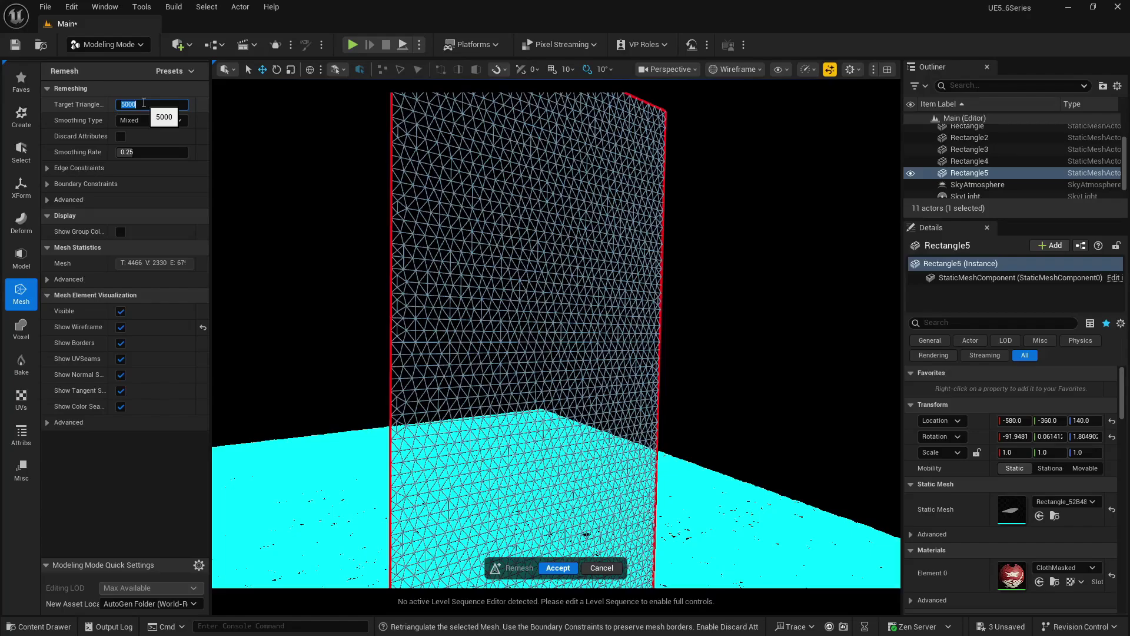
pyautogui.write('2')
pyautogui.press('Return')
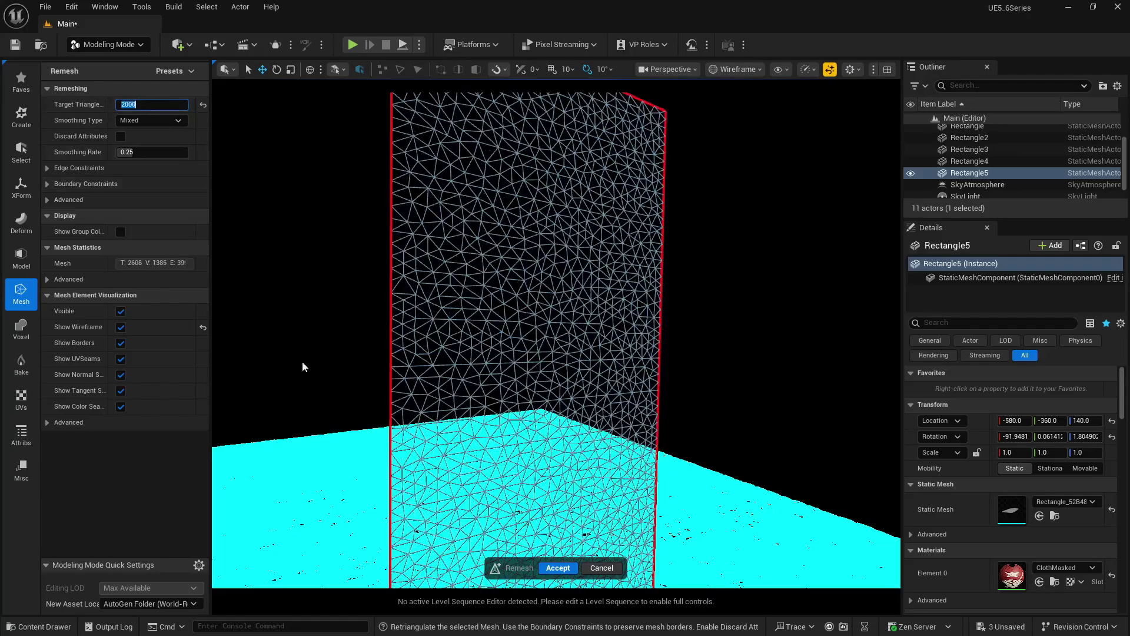
pyautogui.click(557, 567)
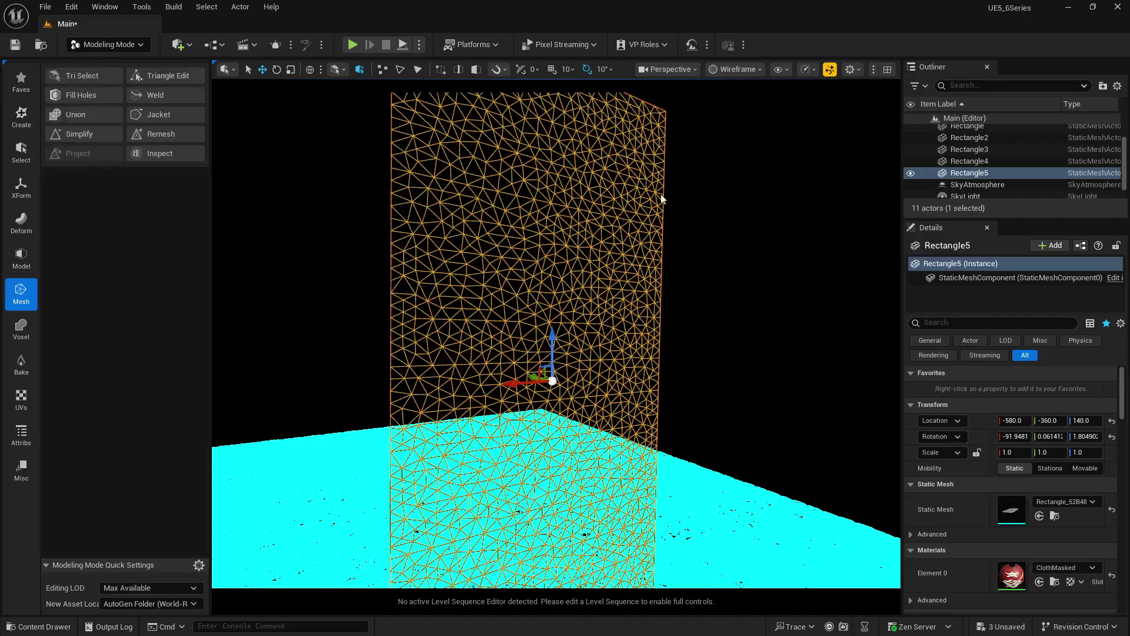
pyautogui.click(752, 70)
pyautogui.click(744, 117)
pyautogui.moveTo(703, 261)
pyautogui.mouseDown(button='right')
pyautogui.moveTo(647, 261)
pyautogui.moveTo(704, 348)
pyautogui.moveTo(703, 261)
pyautogui.mouseUp(button='right')
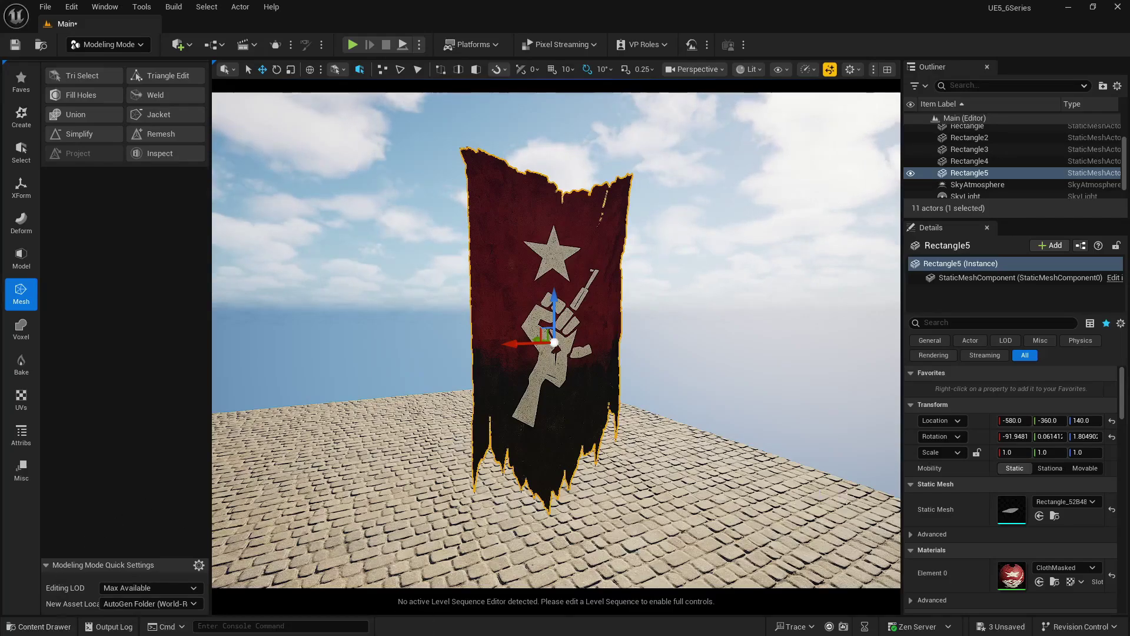
# Step: Locate the flag's static mesh asset in the content folder and rename it RebelFlag
pyautogui.click(1055, 520)
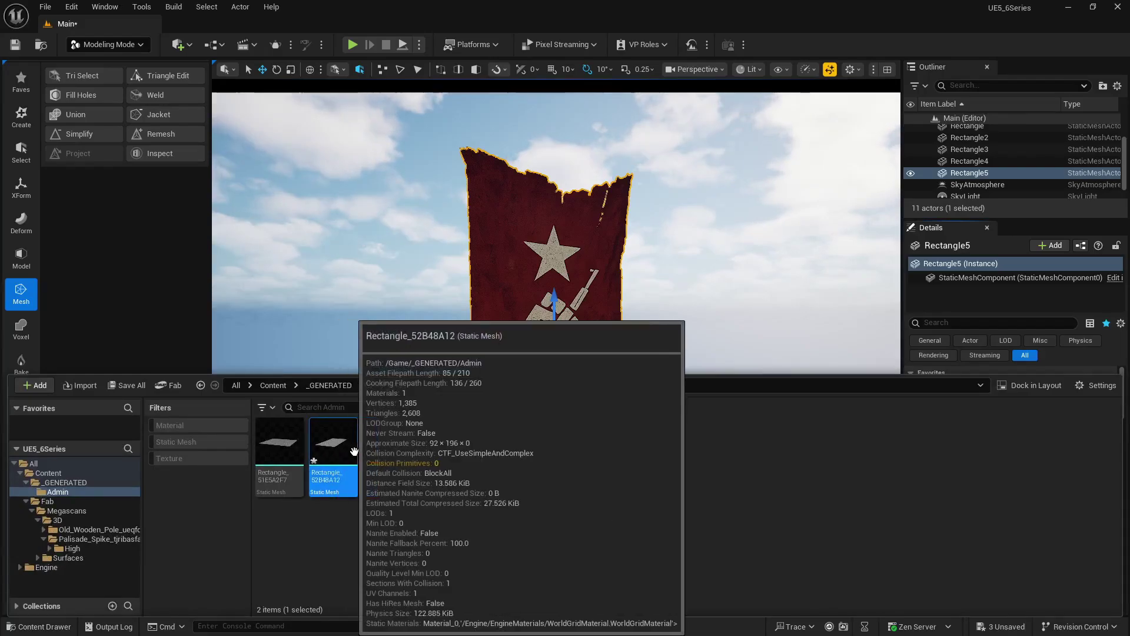
pyautogui.press('F2')
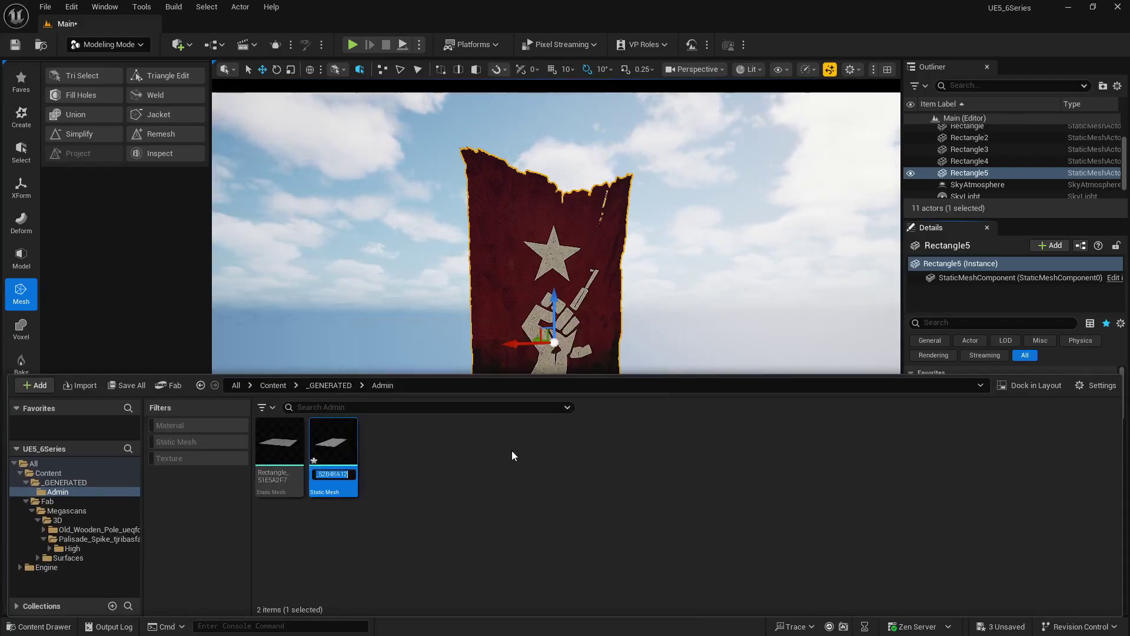
pyautogui.write('RebelFla')
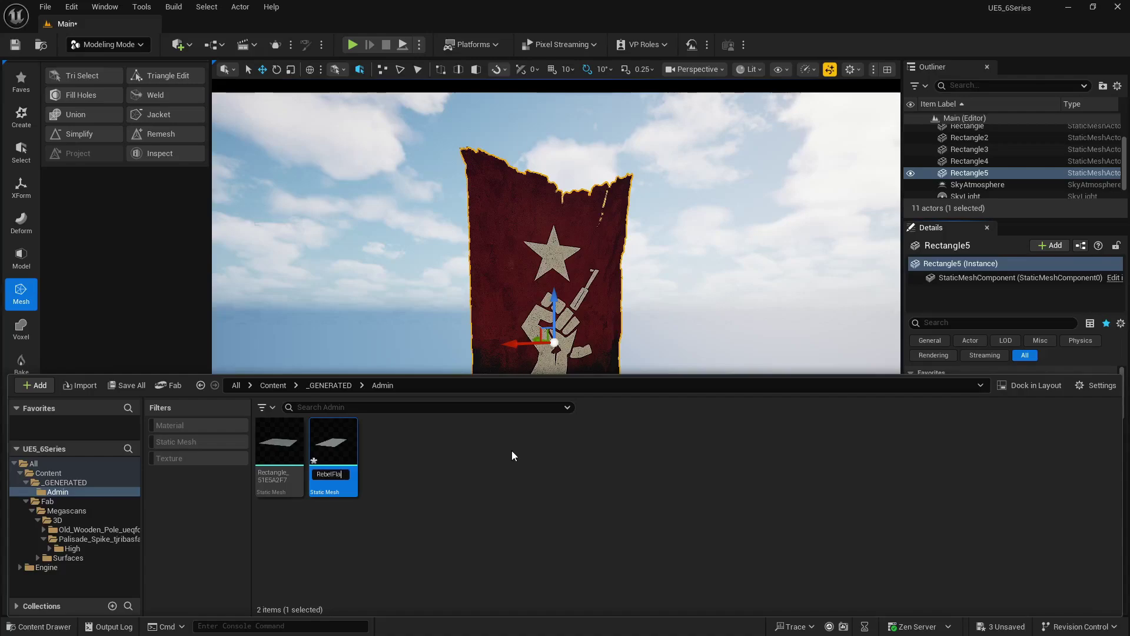
pyautogui.write('g')
pyautogui.press('Return')
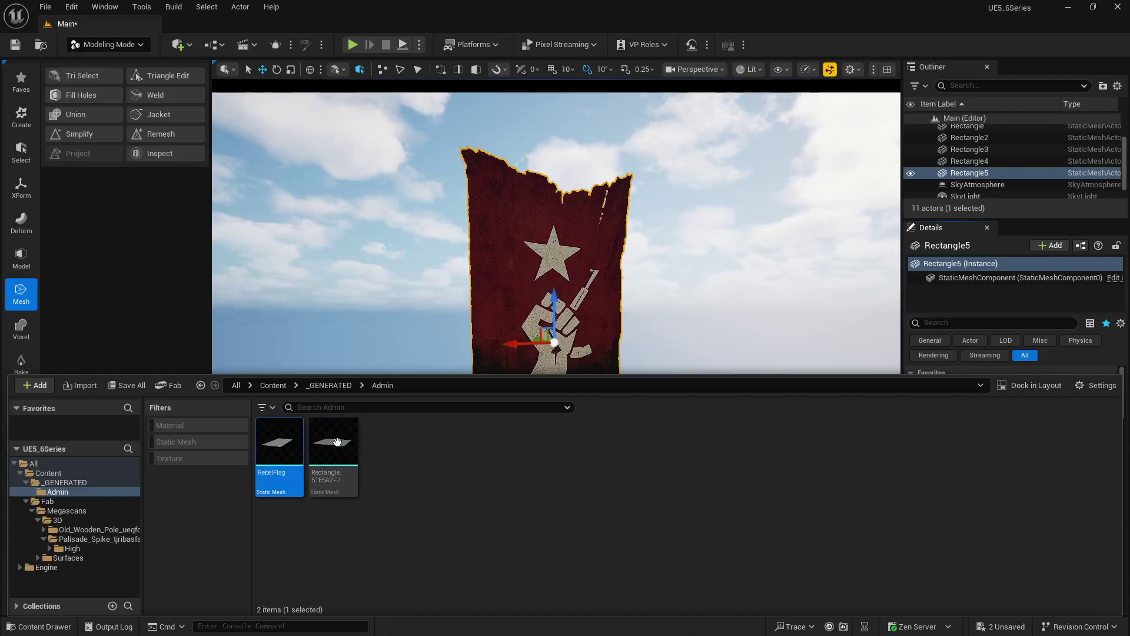
# Step: Open the RebelFlag mesh in a smaller editor window and assign the ClothMasked material to its Element 0 slot
pyautogui.doubleClick(286, 443)
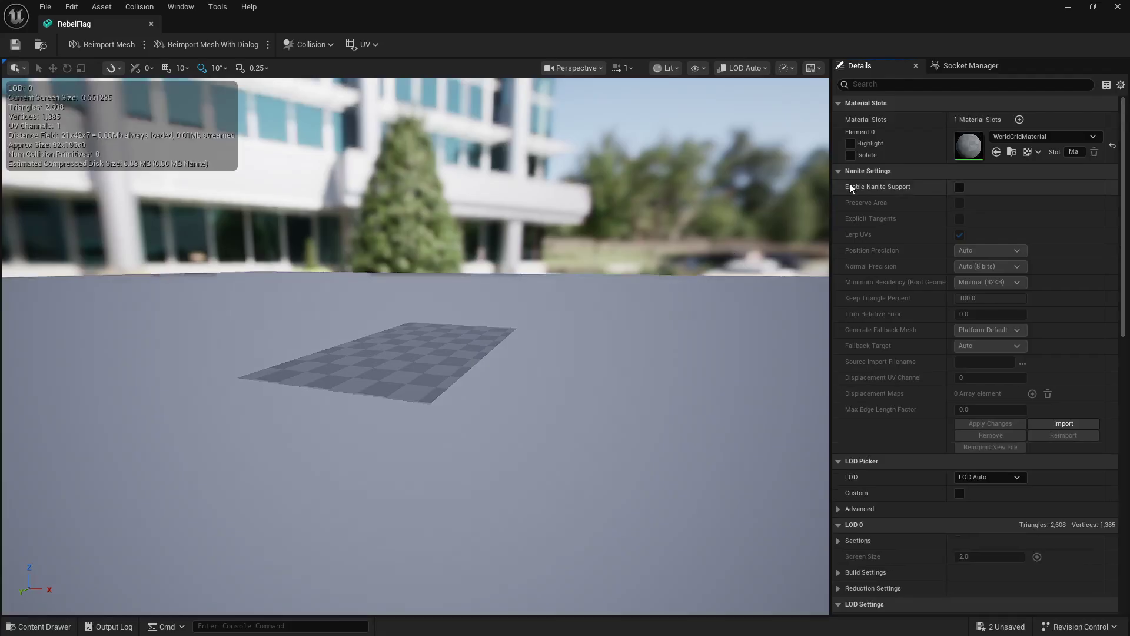
pyautogui.doubleClick(1069, 18)
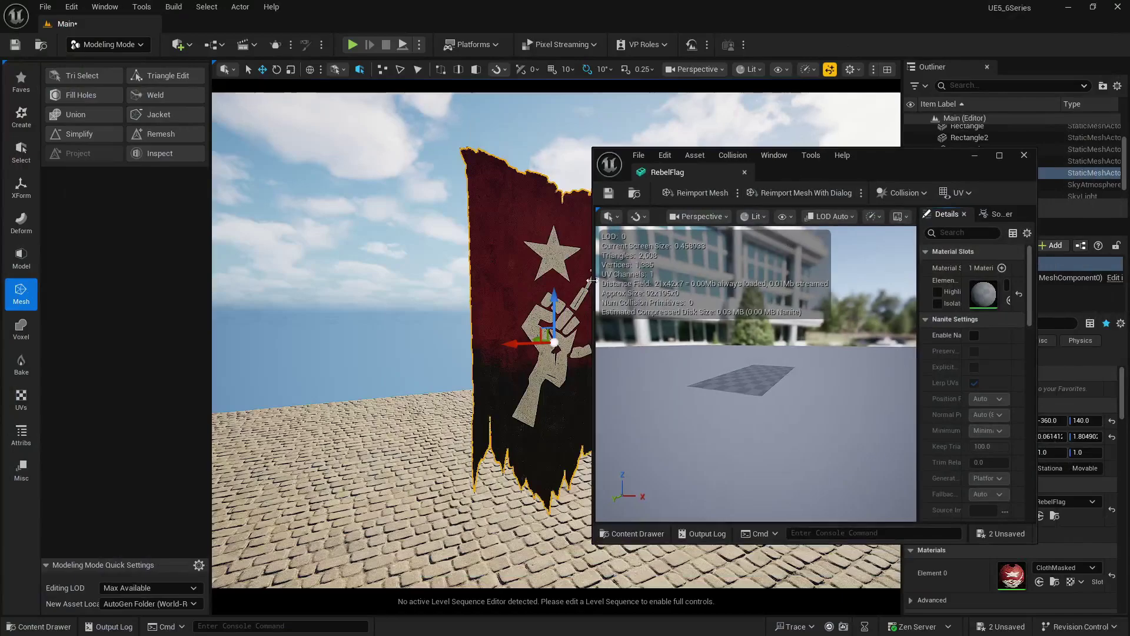
pyautogui.click(1055, 582)
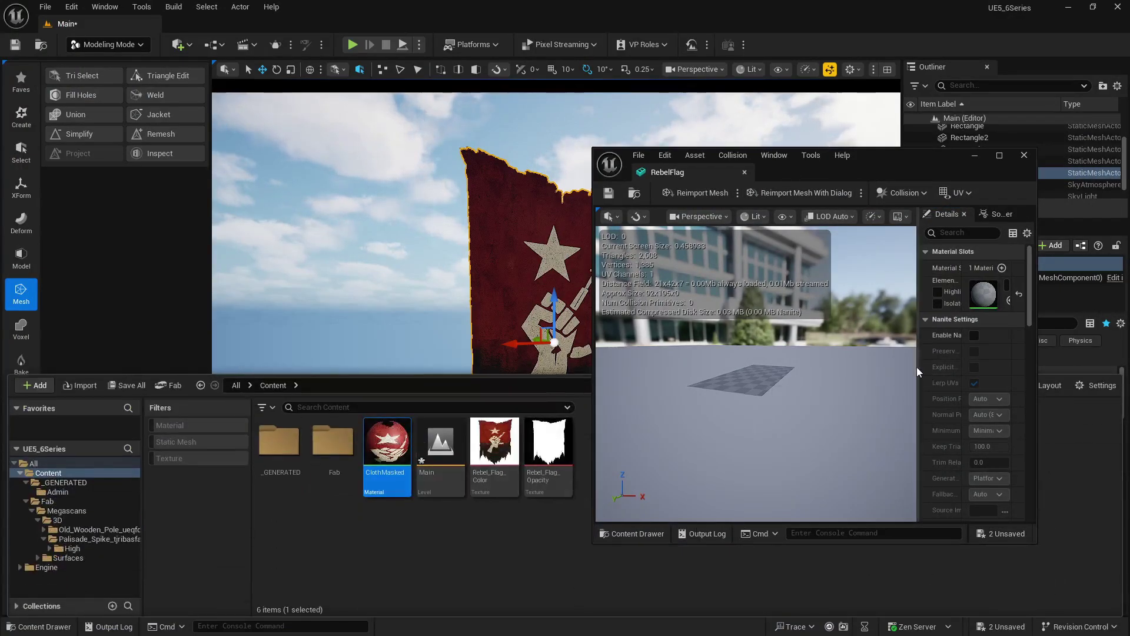
pyautogui.moveTo(917, 366); pyautogui.dragTo(822, 367)
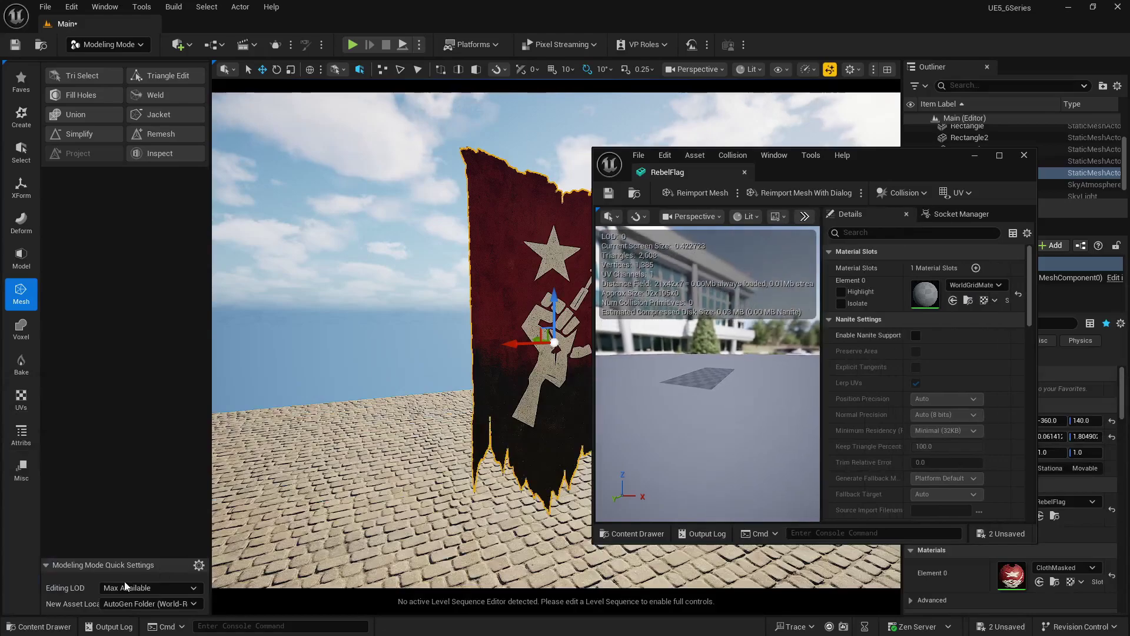
pyautogui.click(61, 626)
pyautogui.moveTo(396, 497); pyautogui.dragTo(927, 293)
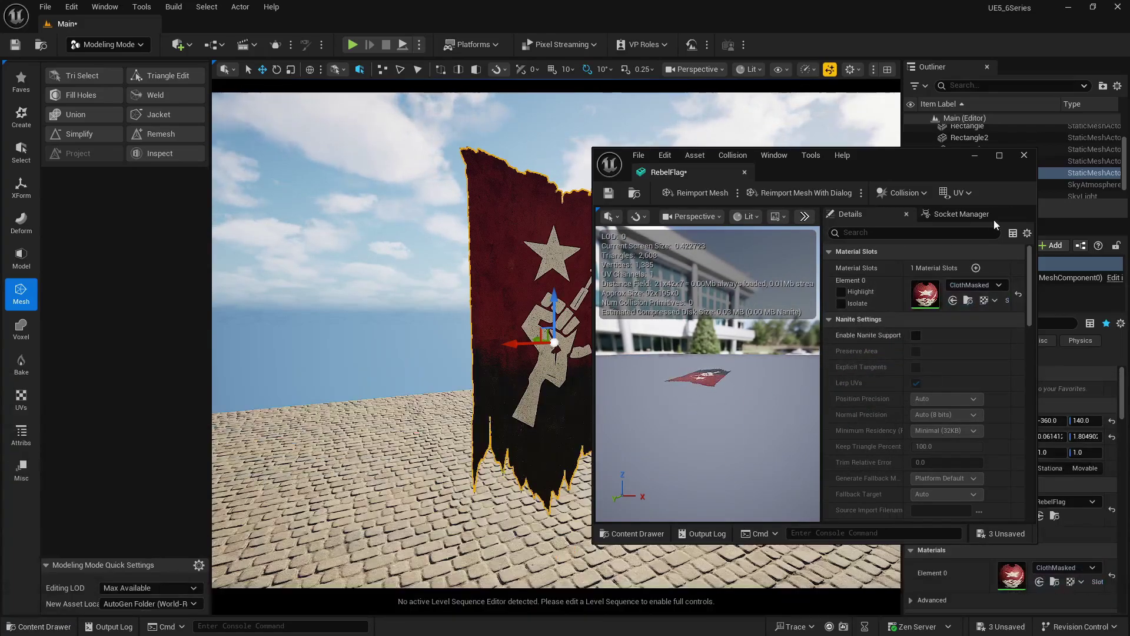
# Step: Close the RebelFlag mesh editor and locate the flag's static mesh in its content folder
pyautogui.click(1024, 154)
pyautogui.click(39, 627)
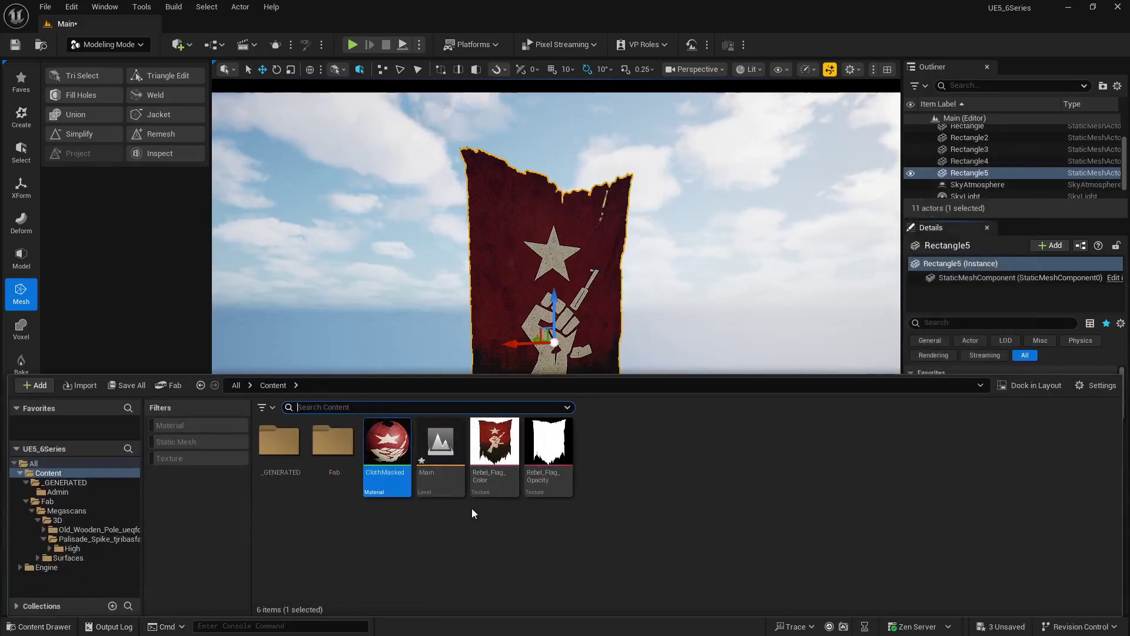
pyautogui.click(553, 341)
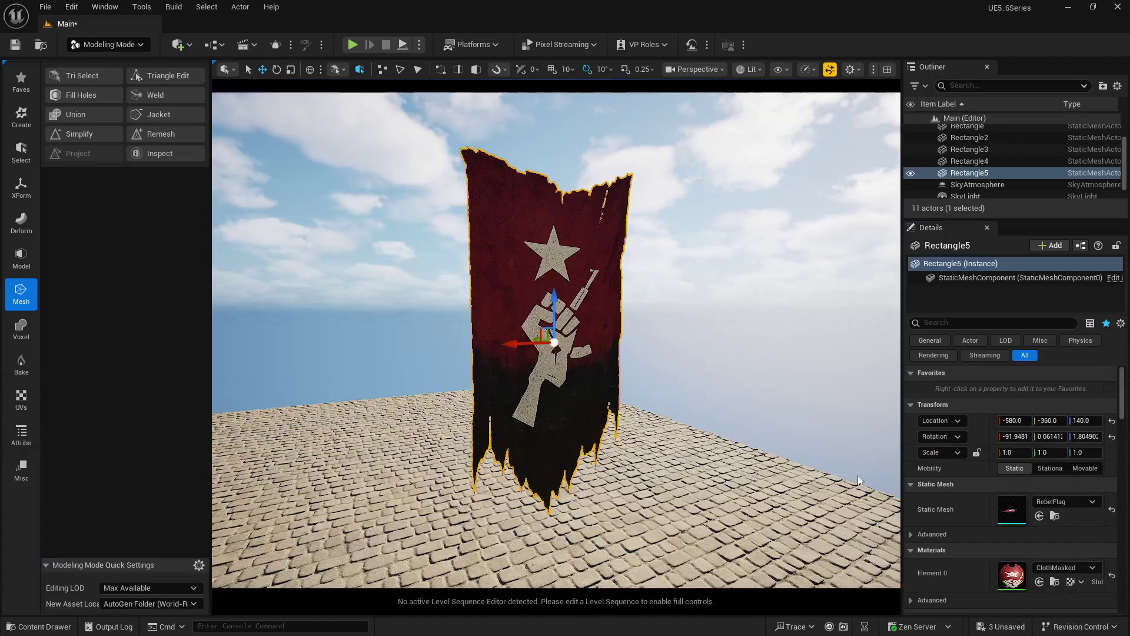
pyautogui.click(1054, 582)
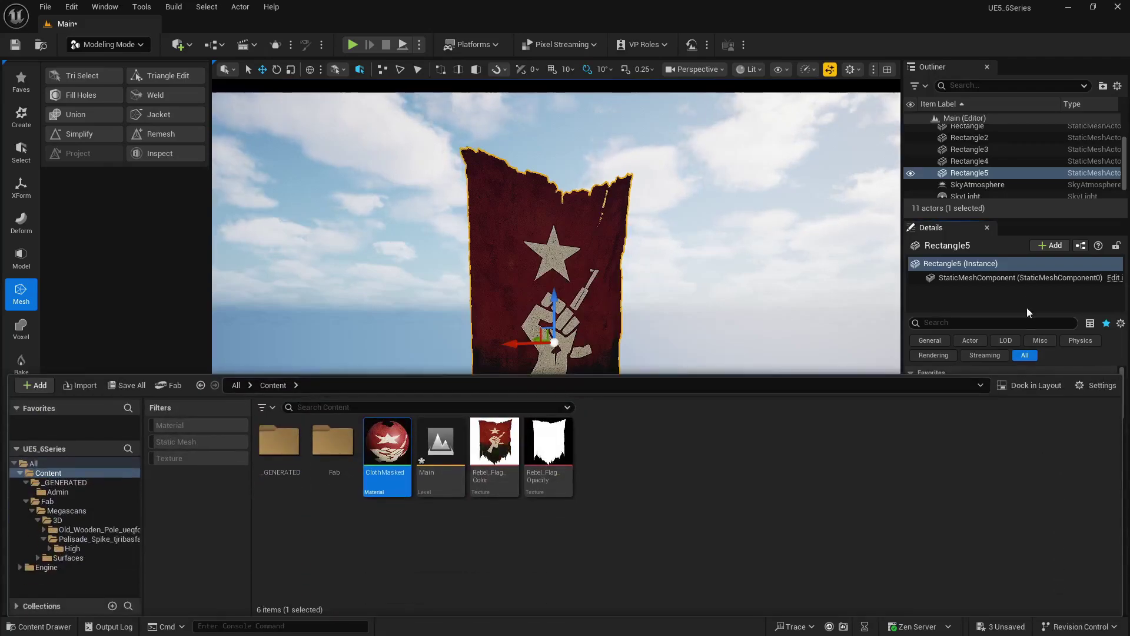
pyautogui.click(955, 265)
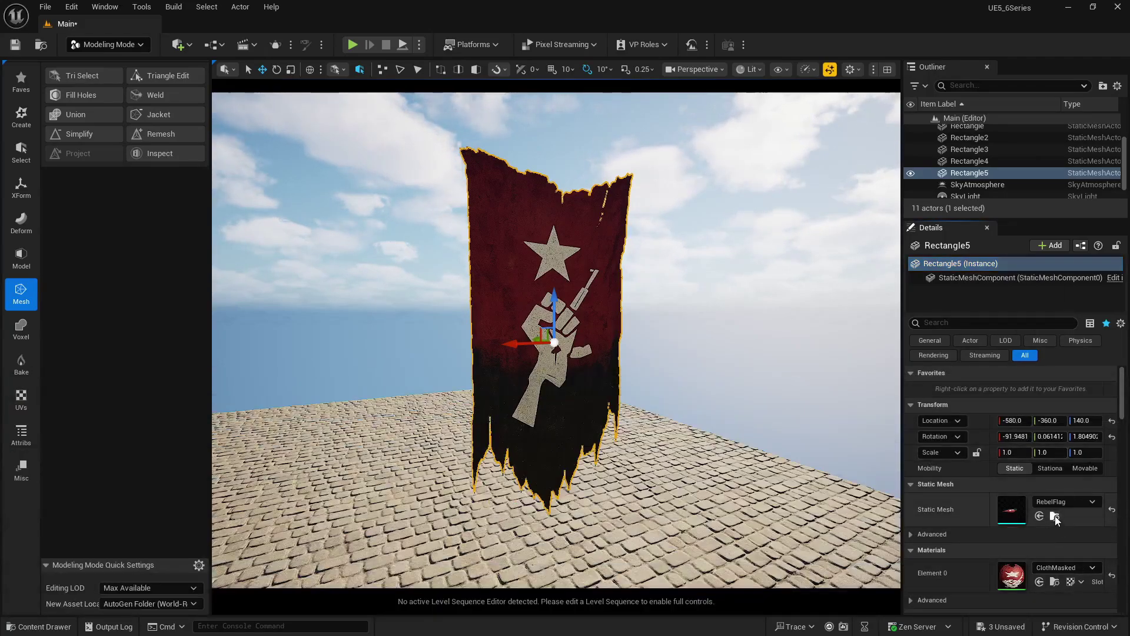
pyautogui.click(1055, 515)
# Step: Convert the RebelFlag static mesh to a skeletal mesh with a newly created skeleton and a bottom-center root bone
pyautogui.rightClick(277, 446)
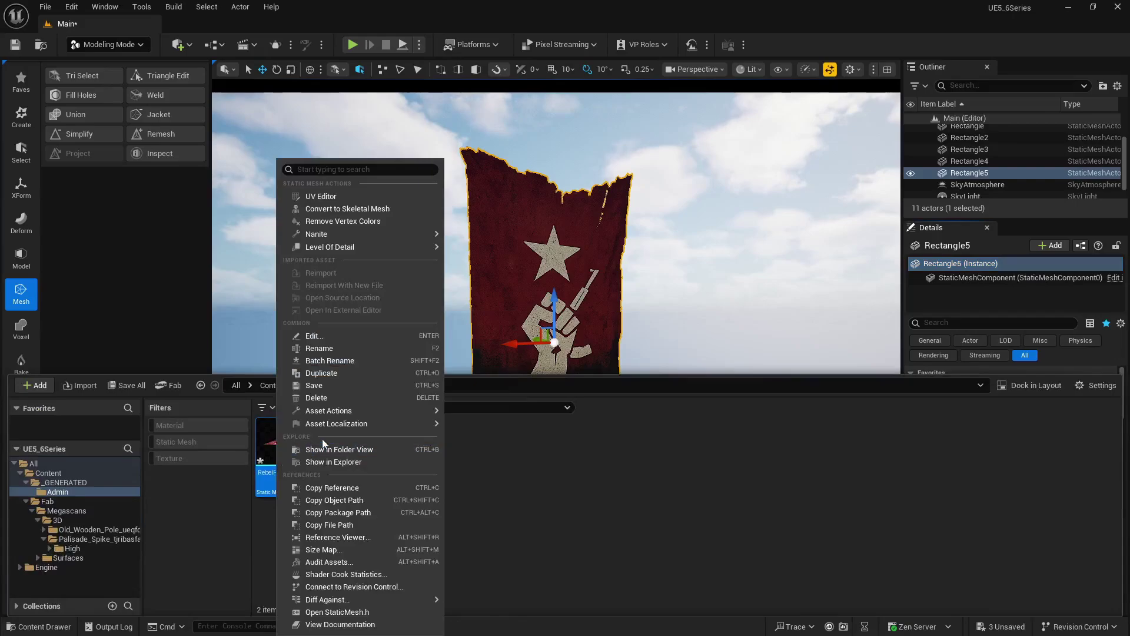
pyautogui.click(379, 209)
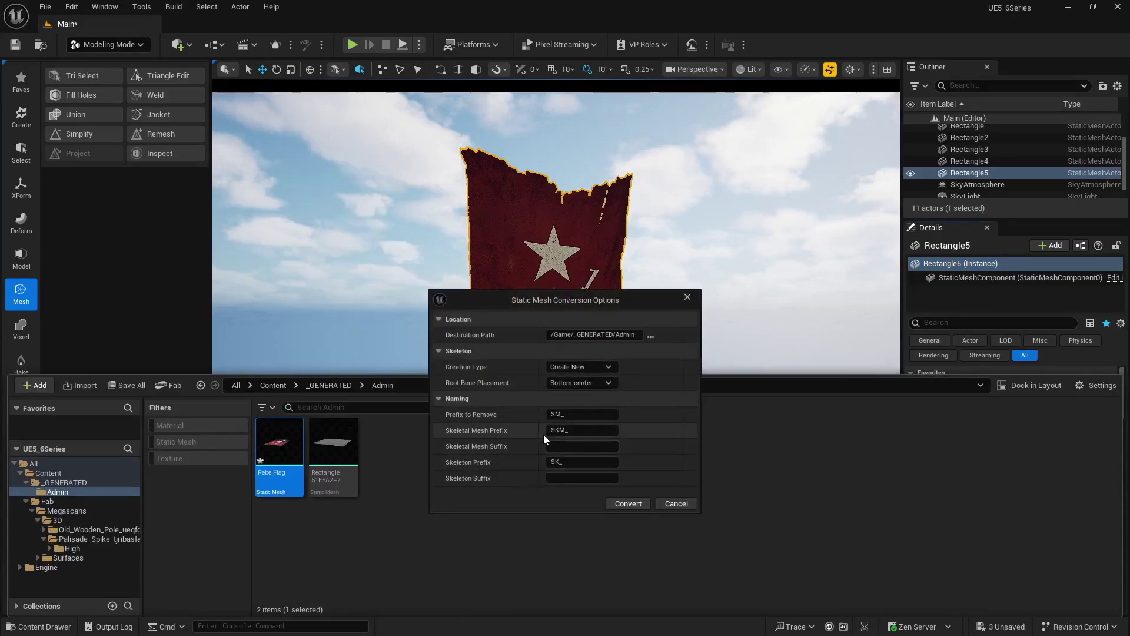
pyautogui.click(629, 504)
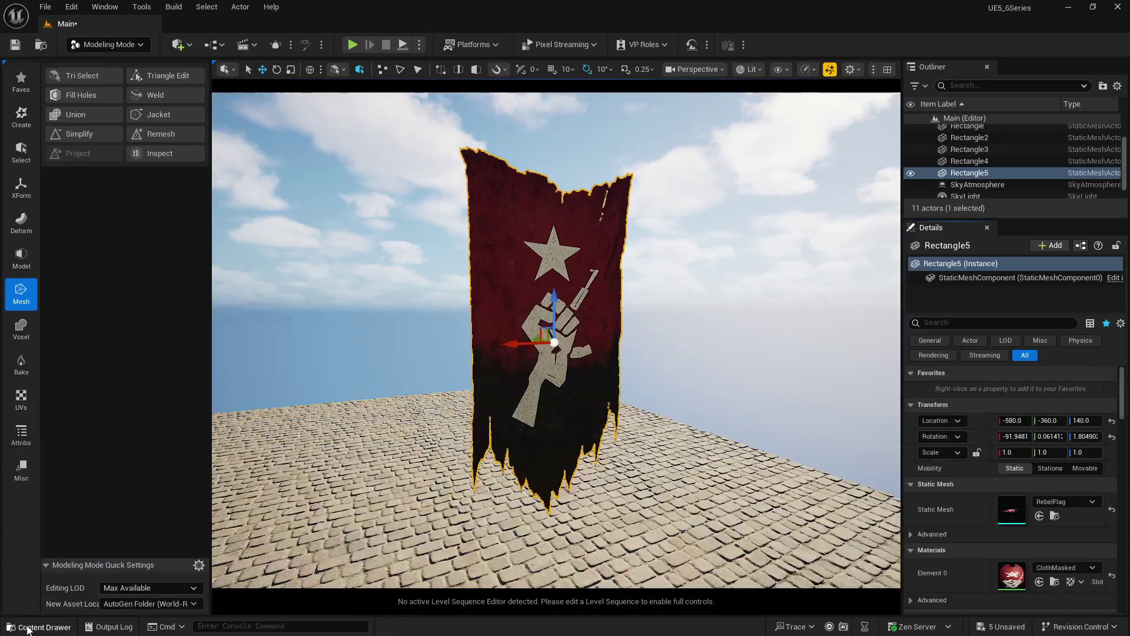
pyautogui.click(28, 627)
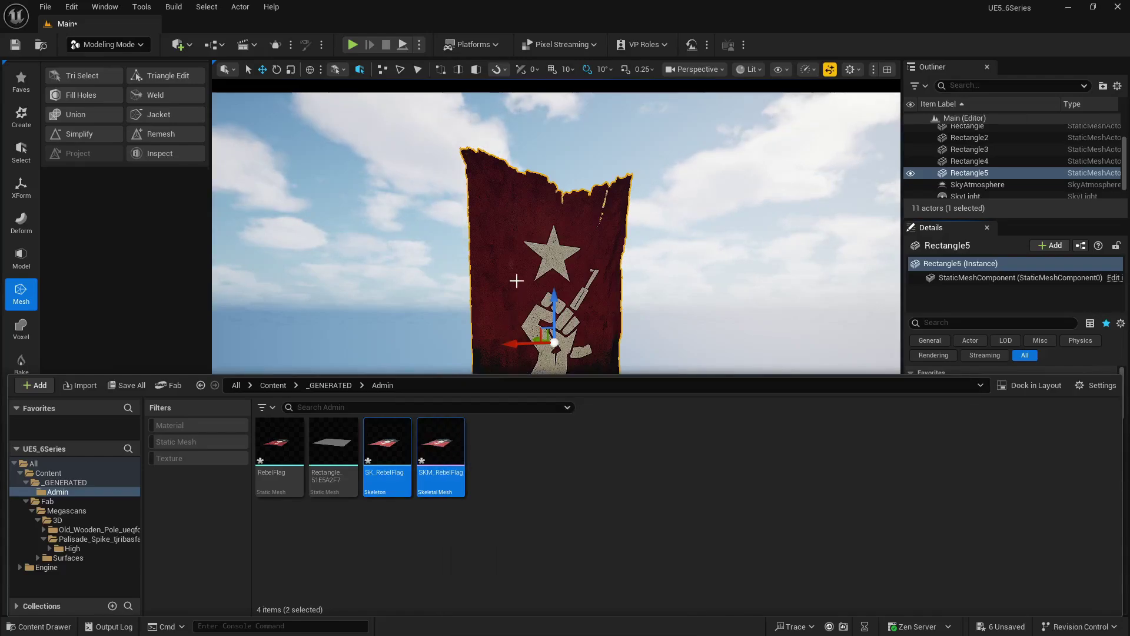
# Step: Delete the flag's Rectangle5 actor from the level and open the SKM_RebelFlag skeletal mesh in a maximized editor
pyautogui.click(532, 267)
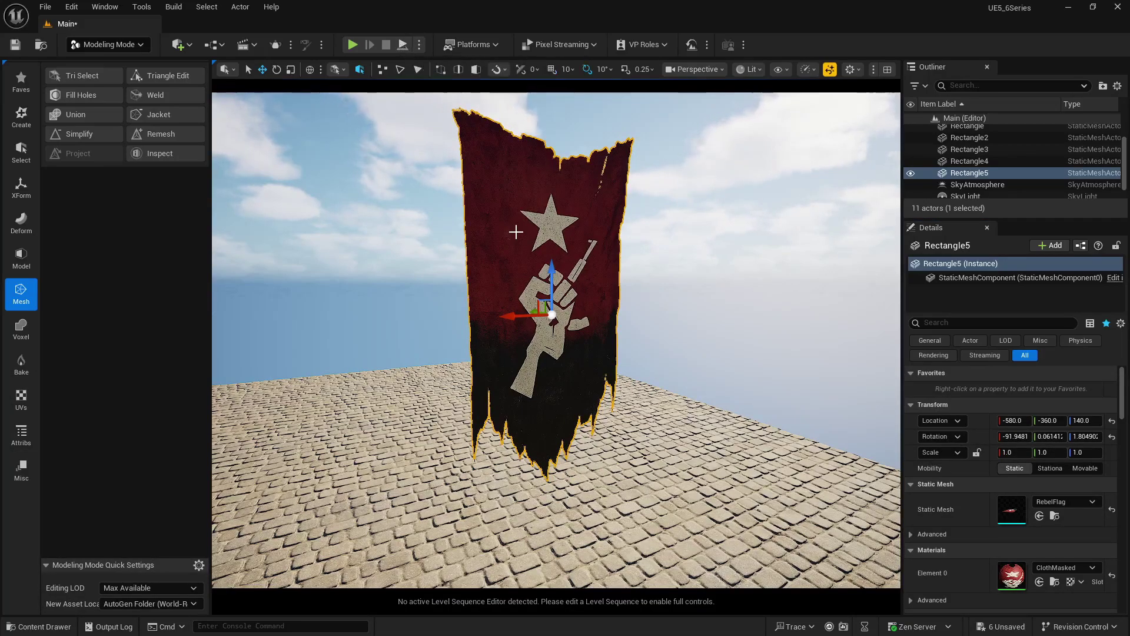
pyautogui.press('Delete')
pyautogui.click(50, 625)
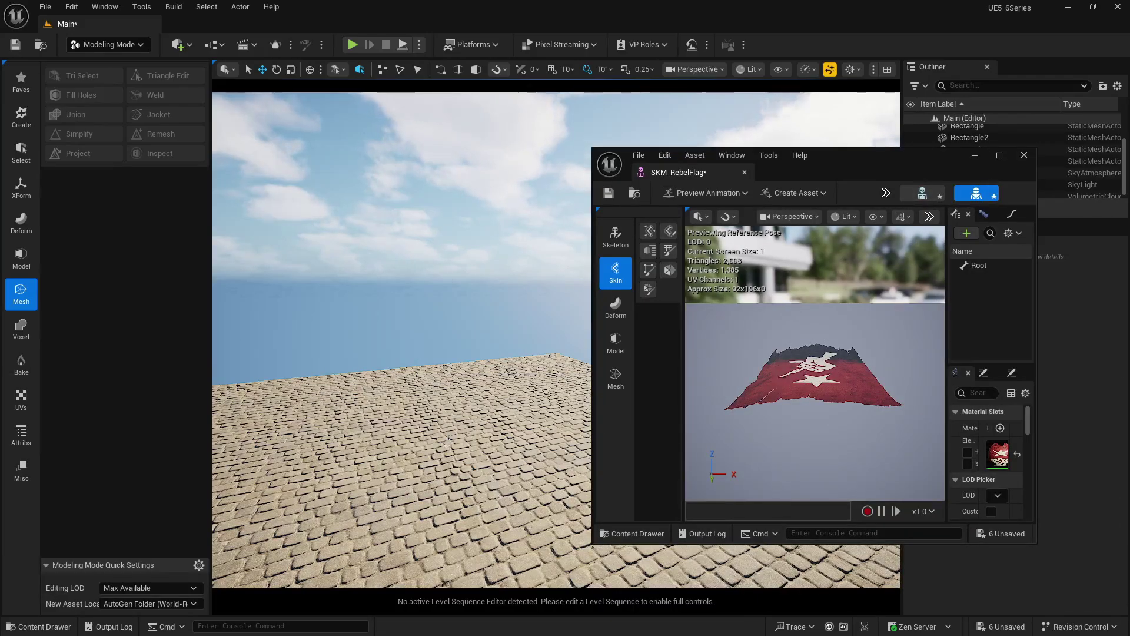
pyautogui.click(1002, 157)
# Step: Rotate the flag's Root bone so the flag stands upright with the star at the top
pyautogui.moveTo(754, 338); pyautogui.dragTo(412, 415, button='right')
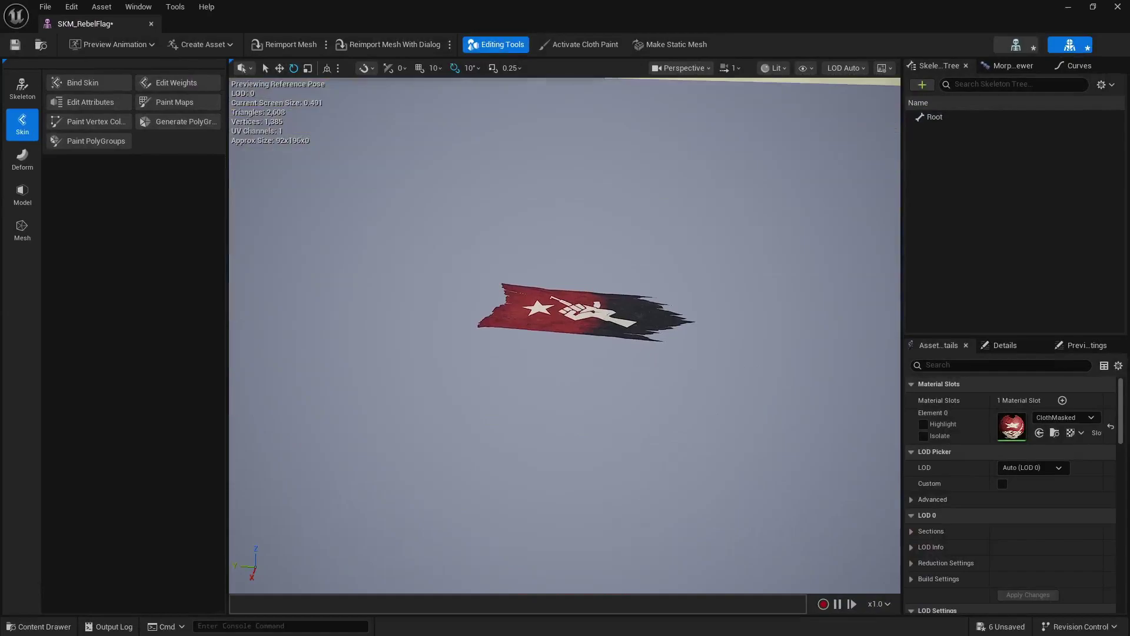
pyautogui.moveTo(694, 347); pyautogui.dragTo(733, 335)
pyautogui.click(582, 305)
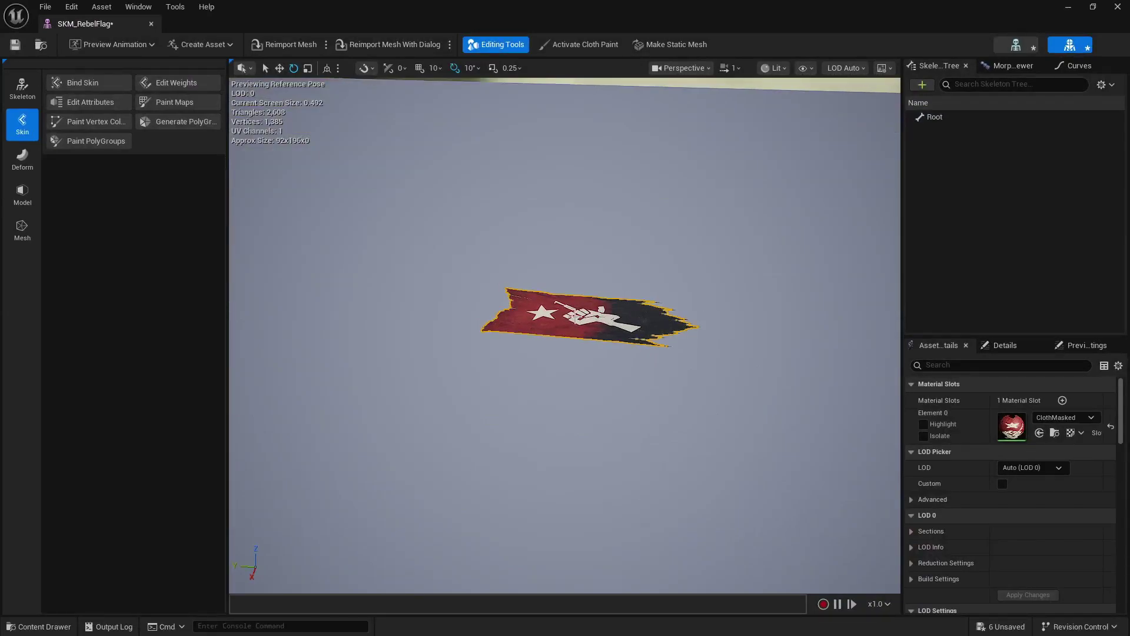
pyautogui.click(933, 117)
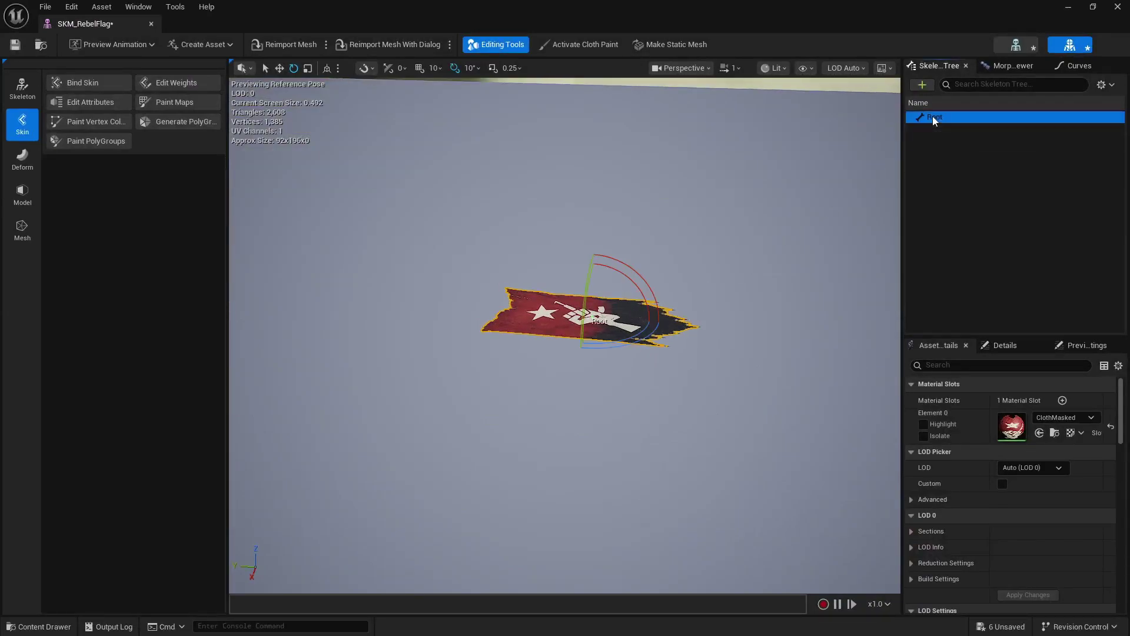
pyautogui.moveTo(647, 276); pyautogui.dragTo(530, 265)
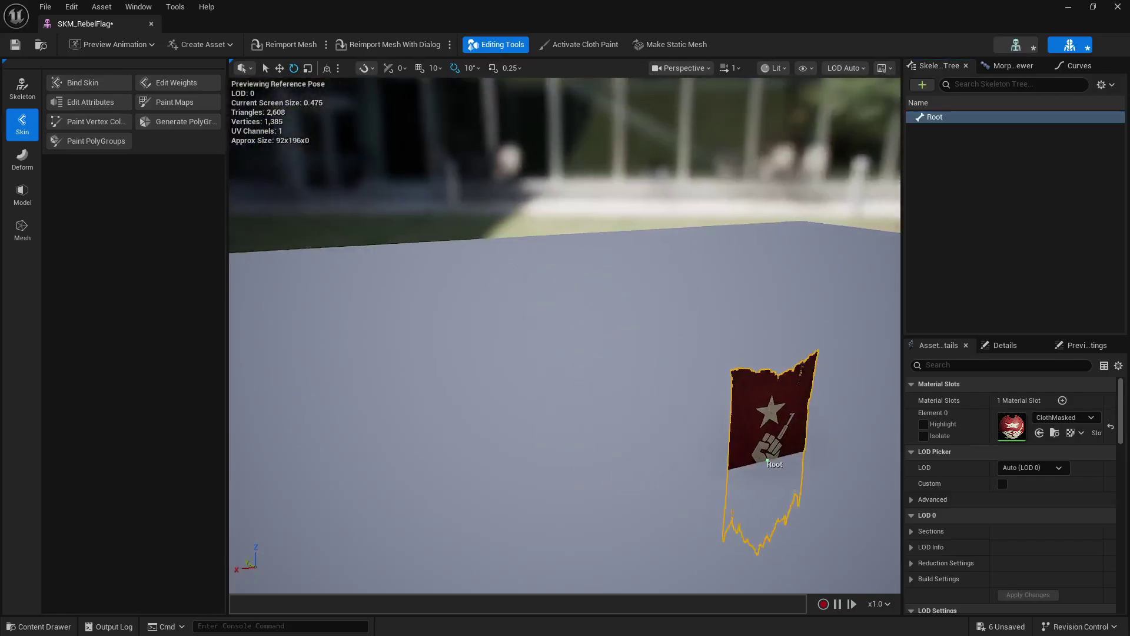
pyautogui.moveTo(530, 264); pyautogui.dragTo(625, 224, button='middle')
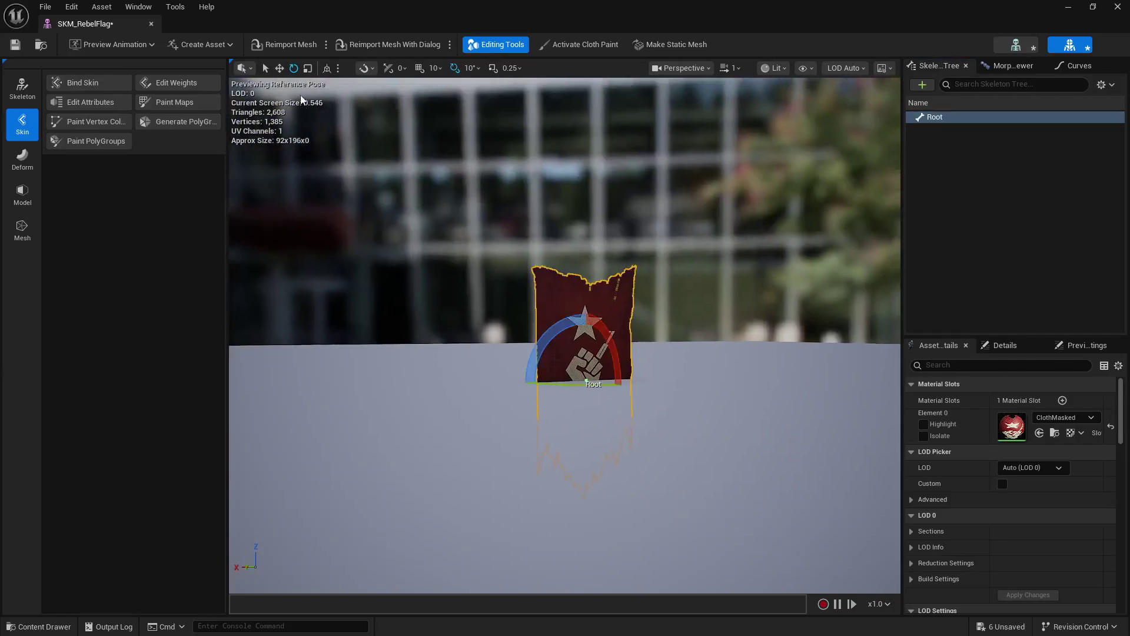
# Step: Move the Root bone straight up until the whole flag hangs above the preview floor
pyautogui.click(265, 68)
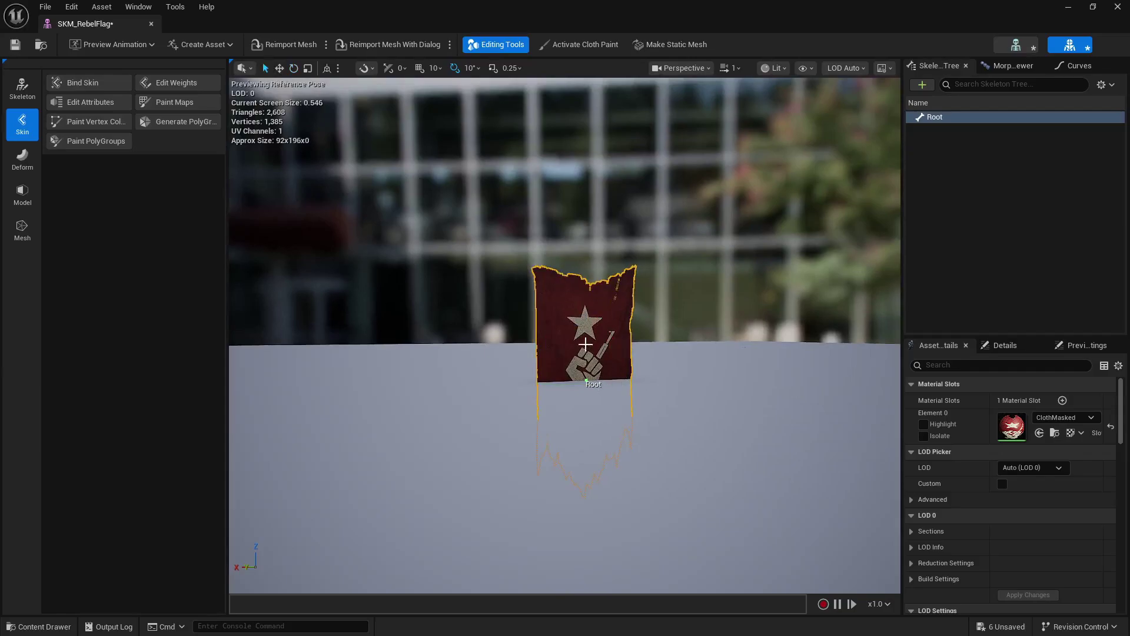
pyautogui.click(947, 124)
pyautogui.press('w')
pyautogui.moveTo(563, 334); pyautogui.dragTo(563, 157)
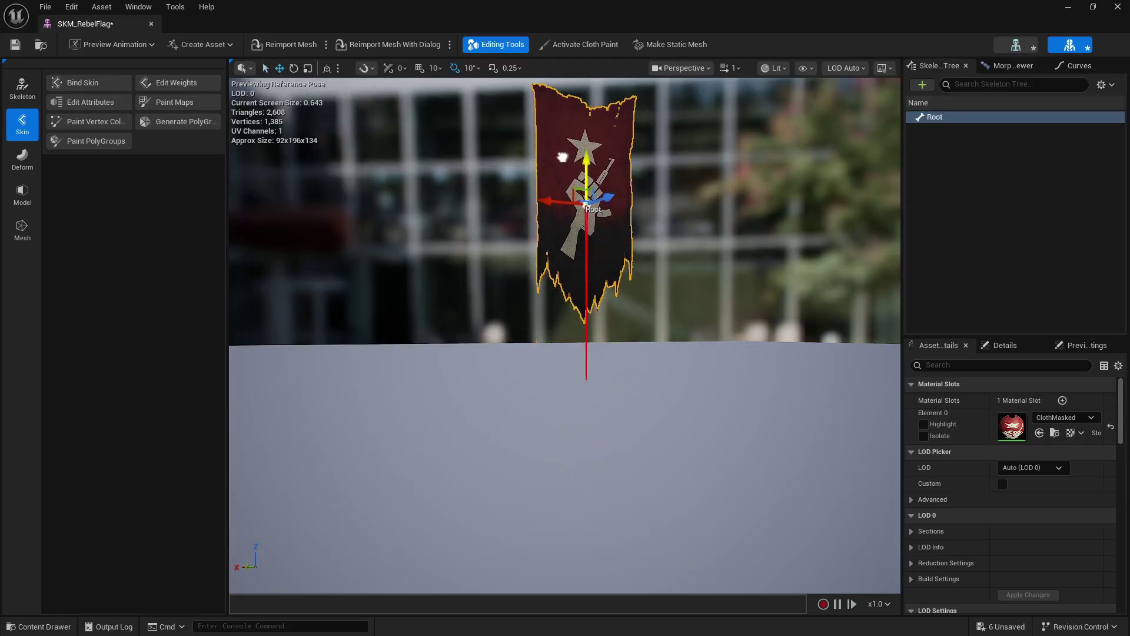
pyautogui.moveTo(563, 156); pyautogui.dragTo(612, 270, button='right')
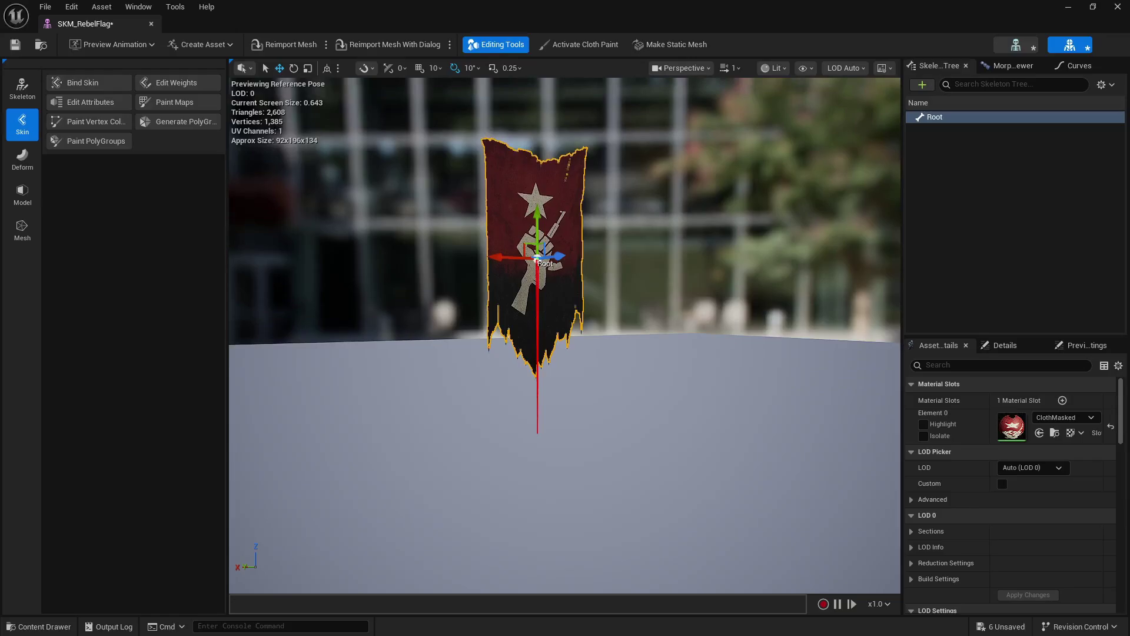
# Step: Create clothing data named SKM_RebelFlag_Clothing from the flag's LOD0 section, with no physics asset
pyautogui.rightClick(530, 193)
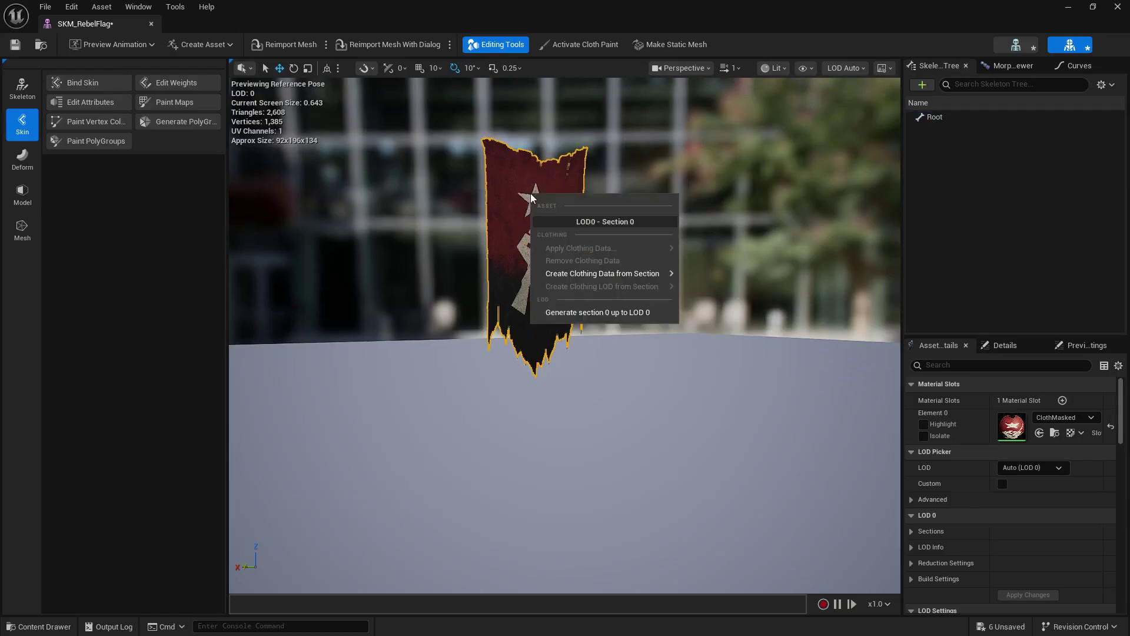
pyautogui.moveTo(623, 273)
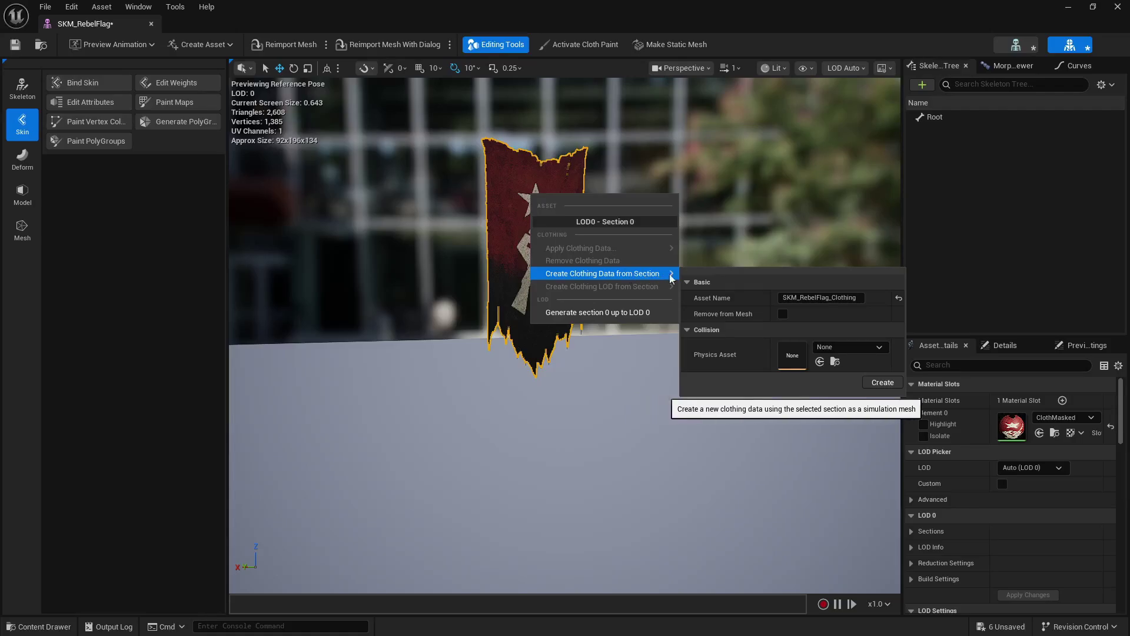
pyautogui.click(882, 383)
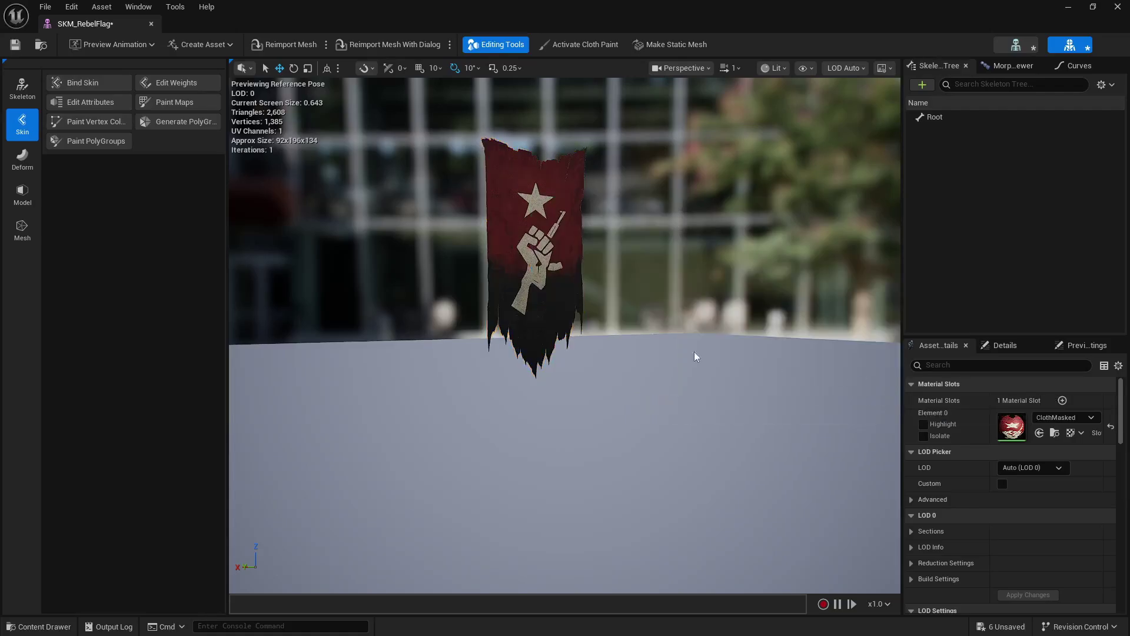
# Step: Apply the SKM_RebelFlag_Clothing_0 - LOD0 clothing data to the flag's section
pyautogui.click(539, 256)
pyautogui.rightClick(547, 263)
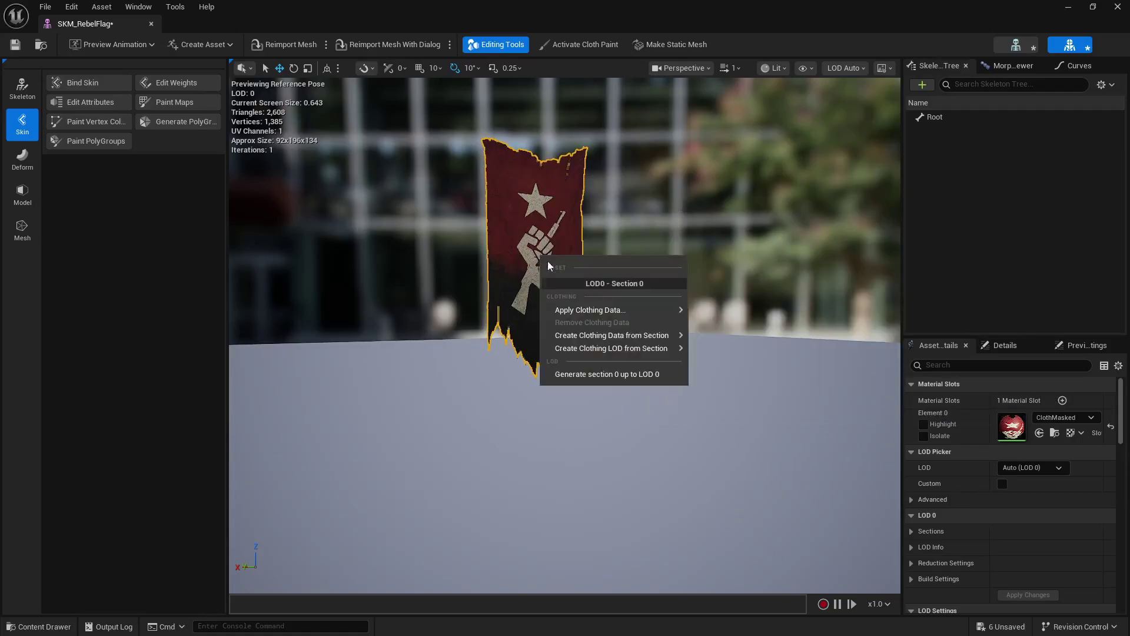
pyautogui.moveTo(593, 308)
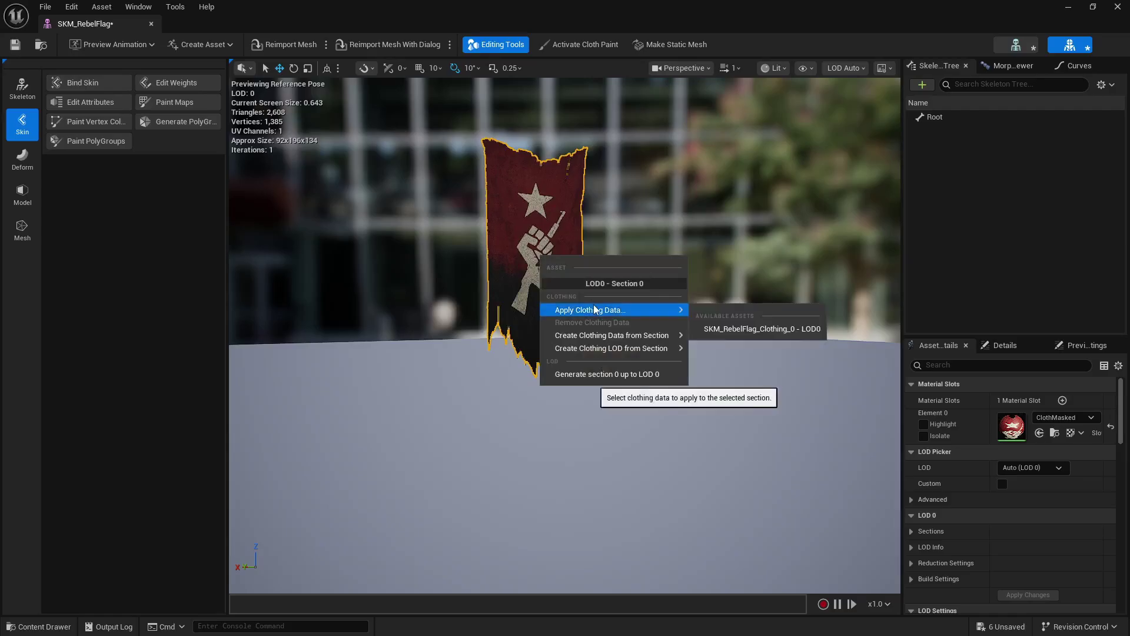
pyautogui.click(769, 329)
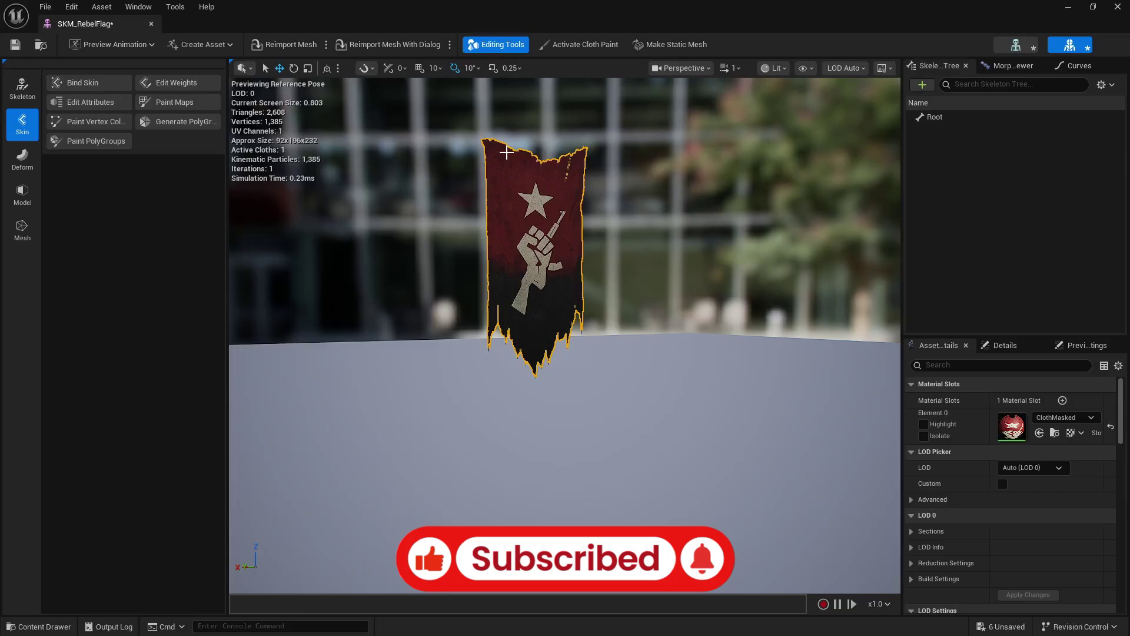
# Step: Activate cloth painting on SKM_RebelFlag_Clothing_0 and place the Clothing window clear of the flag
pyautogui.click(576, 47)
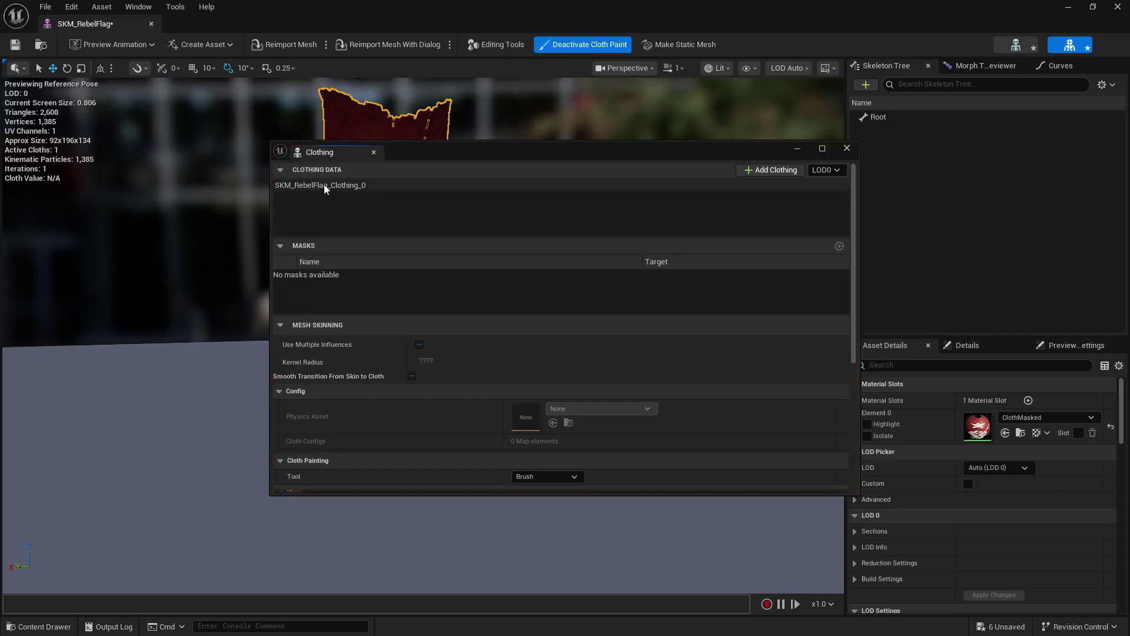
pyautogui.click(553, 185)
pyautogui.moveTo(558, 158)
pyautogui.mouseDown()
pyautogui.moveTo(373, 345)
pyautogui.moveTo(302, 471)
pyautogui.moveTo(291, 470)
pyautogui.mouseUp()
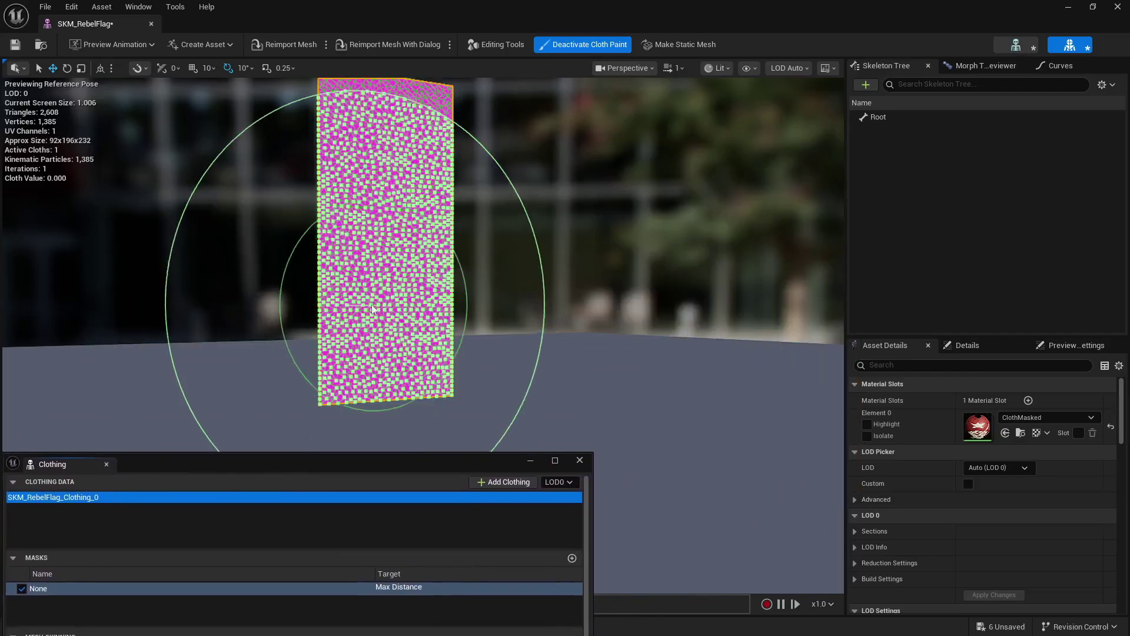
pyautogui.moveTo(382, 466)
pyautogui.mouseDown()
pyautogui.moveTo(894, 301)
pyautogui.moveTo(906, 129)
pyautogui.mouseUp()
# Step: Set the cloth brush radius to about 33 and paint value 100 over the flag, leaving its top strip unpainted
pyautogui.scroll(-3, 719, 396)
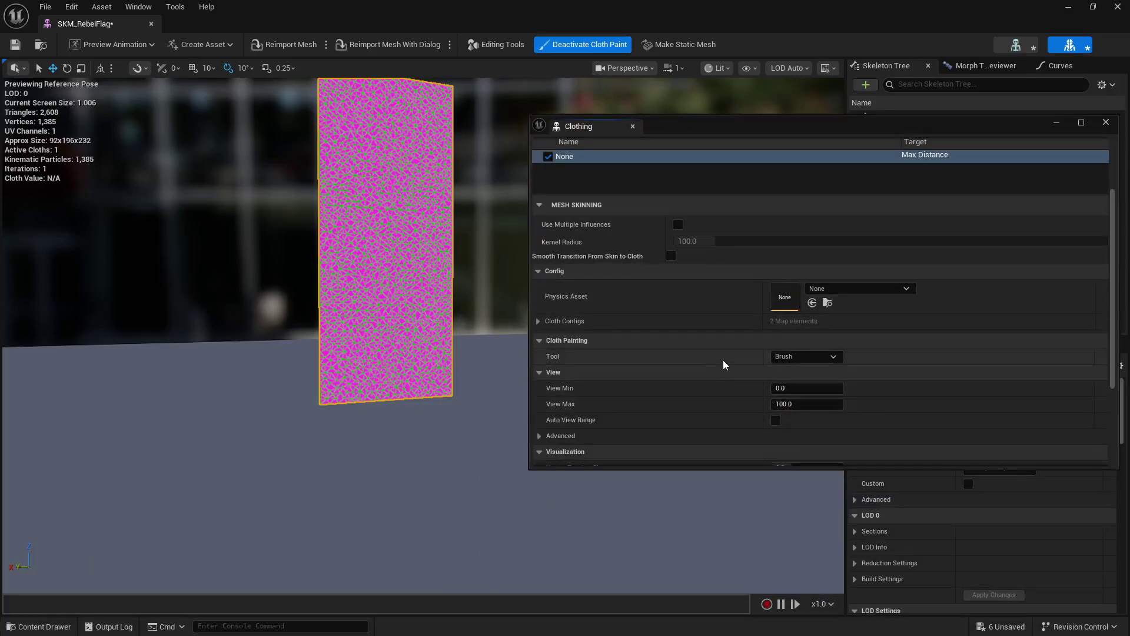
pyautogui.scroll(-2, 671, 341)
pyautogui.scroll(5, 694, 308)
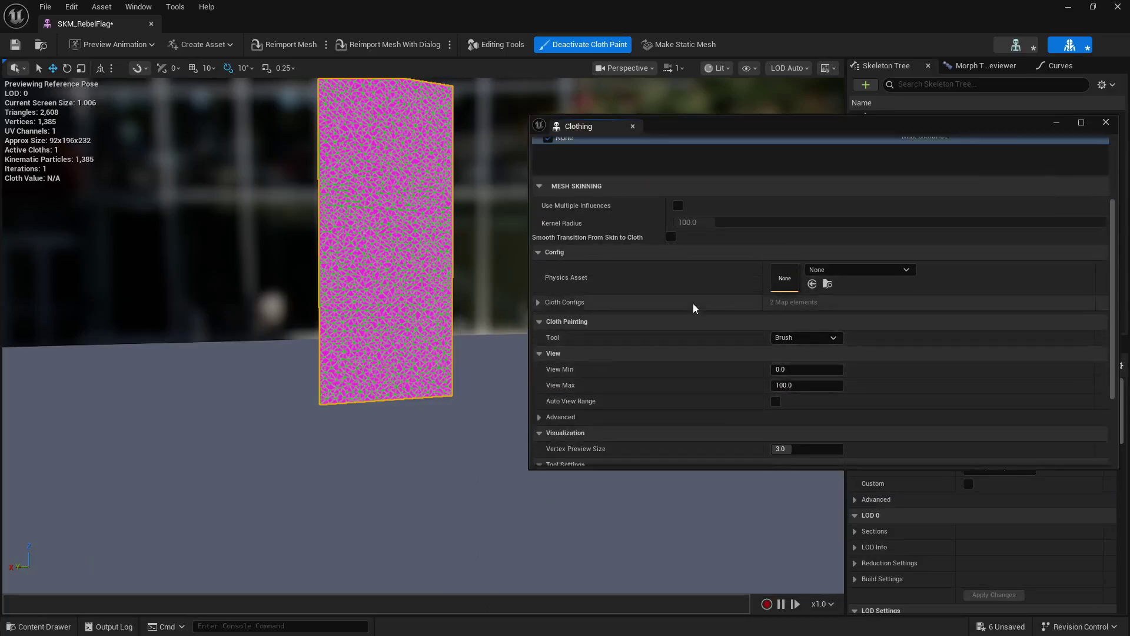
pyautogui.scroll(-7, 693, 308)
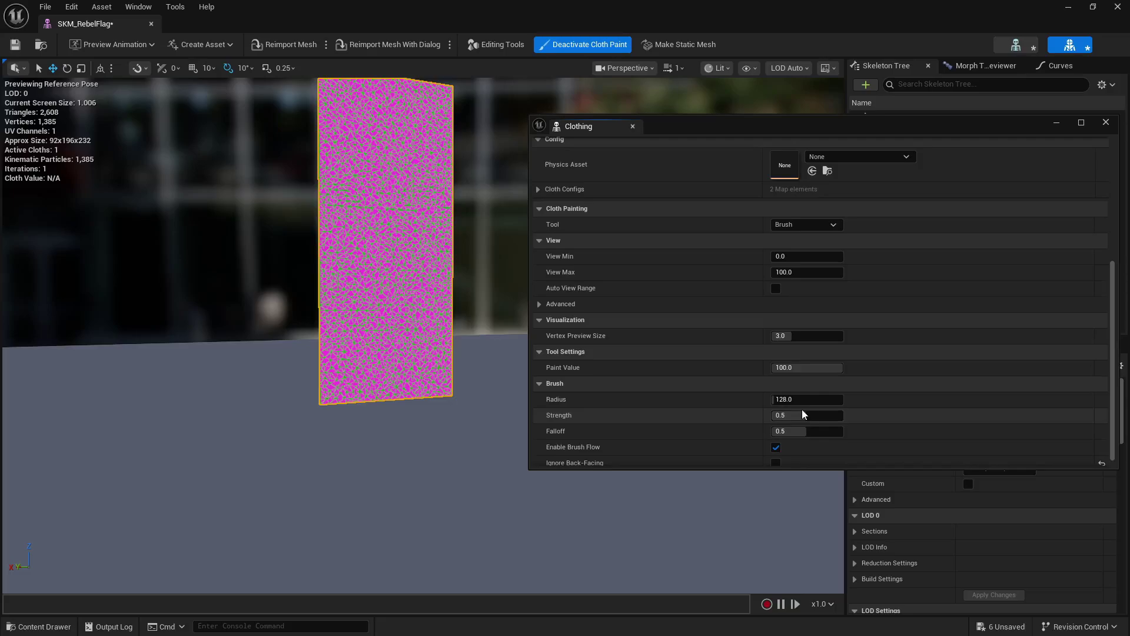
pyautogui.moveTo(794, 399); pyautogui.dragTo(765, 399)
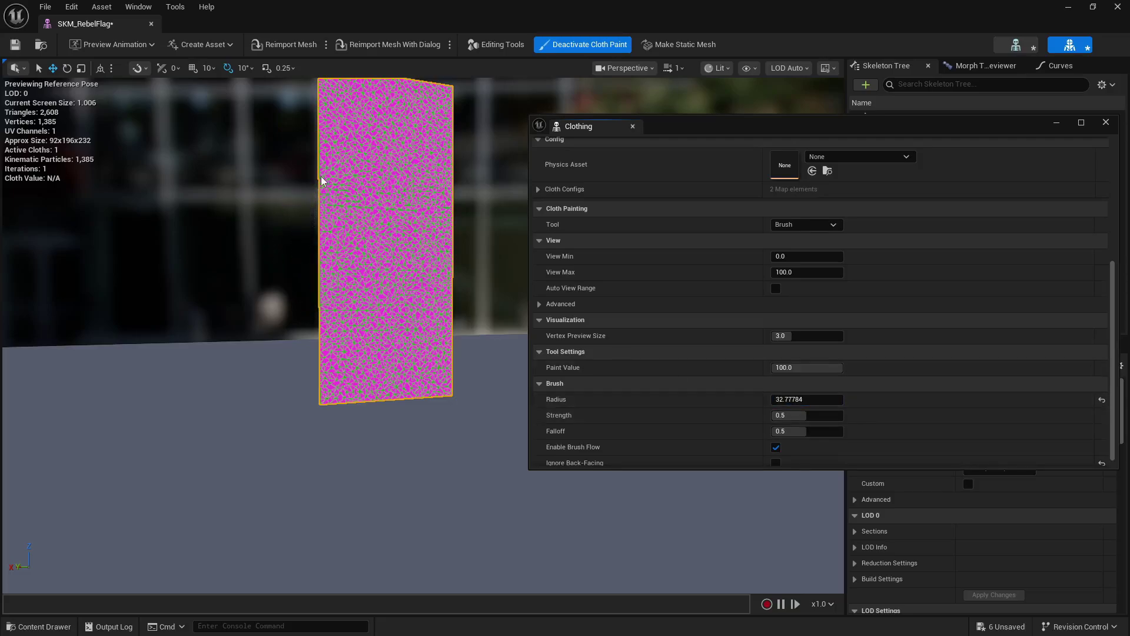
pyautogui.moveTo(321, 181)
pyautogui.mouseDown()
pyautogui.moveTo(328, 273)
pyautogui.moveTo(404, 289)
pyautogui.moveTo(353, 353)
pyautogui.moveTo(275, 393)
pyautogui.moveTo(358, 369)
pyautogui.moveTo(289, 202)
pyautogui.moveTo(415, 185)
pyautogui.moveTo(405, 166)
pyautogui.moveTo(283, 169)
pyautogui.moveTo(354, 151)
pyautogui.moveTo(434, 166)
pyautogui.moveTo(322, 161)
pyautogui.moveTo(450, 164)
pyautogui.moveTo(288, 156)
pyautogui.mouseUp()
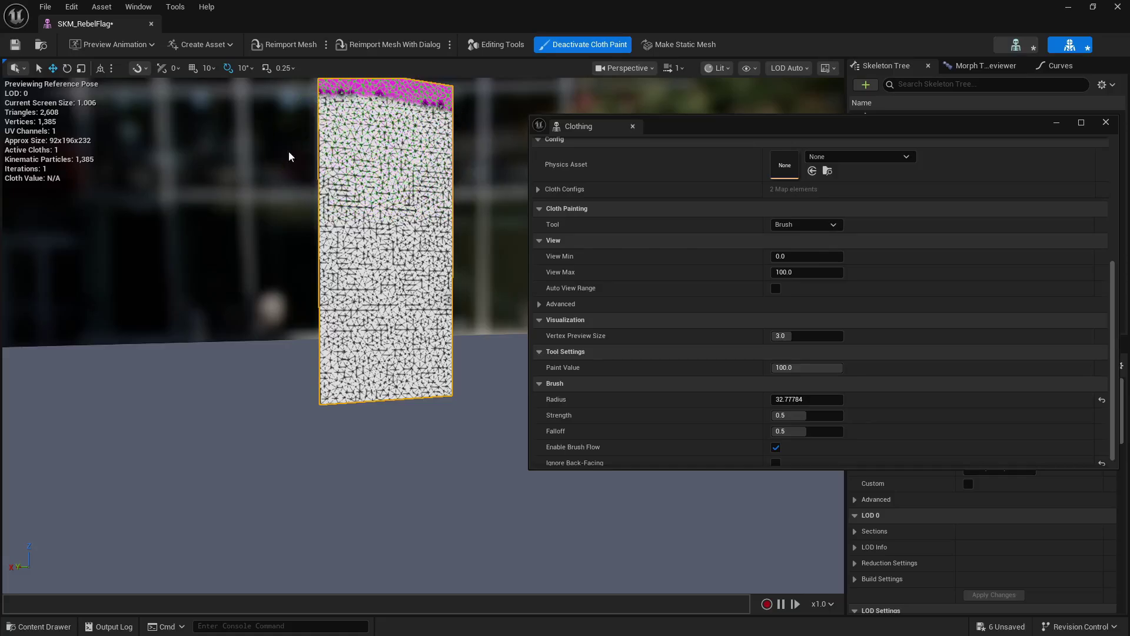
# Step: Leave cloth painting, check the flag's cloth simulation in the preview and close the SKM_RebelFlag editor
pyautogui.click(1105, 123)
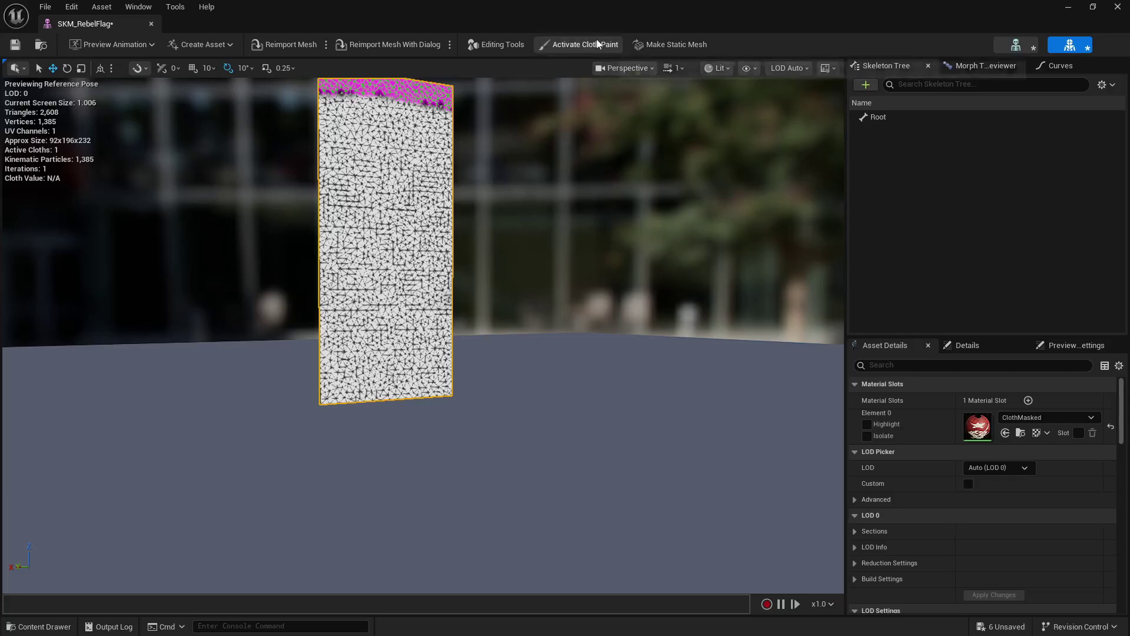
pyautogui.click(573, 44)
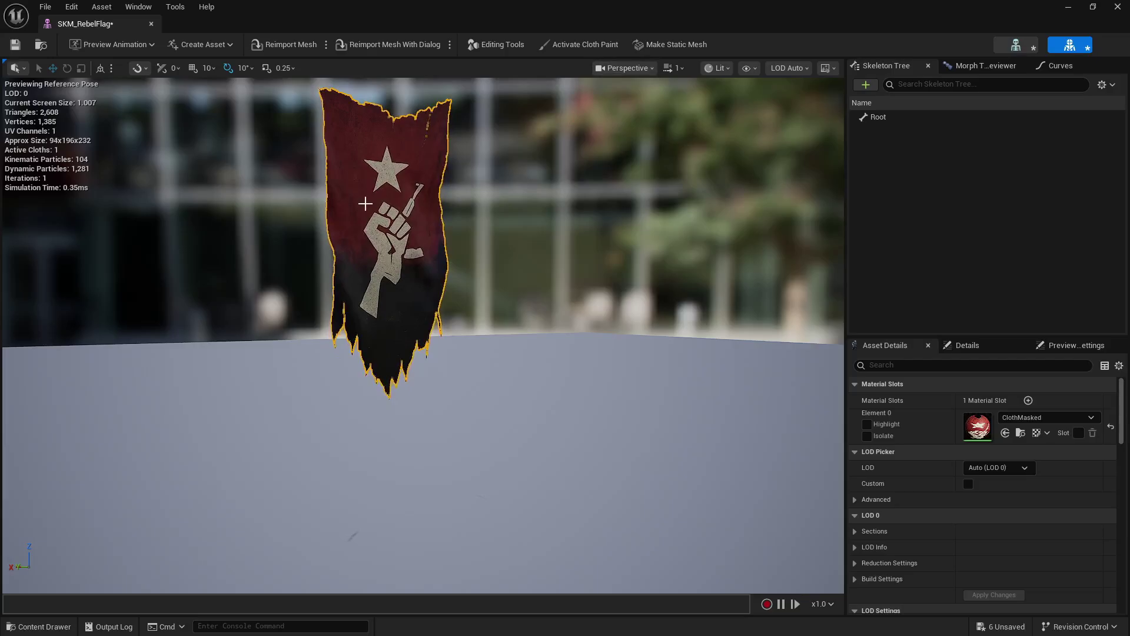
pyautogui.moveTo(364, 196); pyautogui.dragTo(306, 158, button='right')
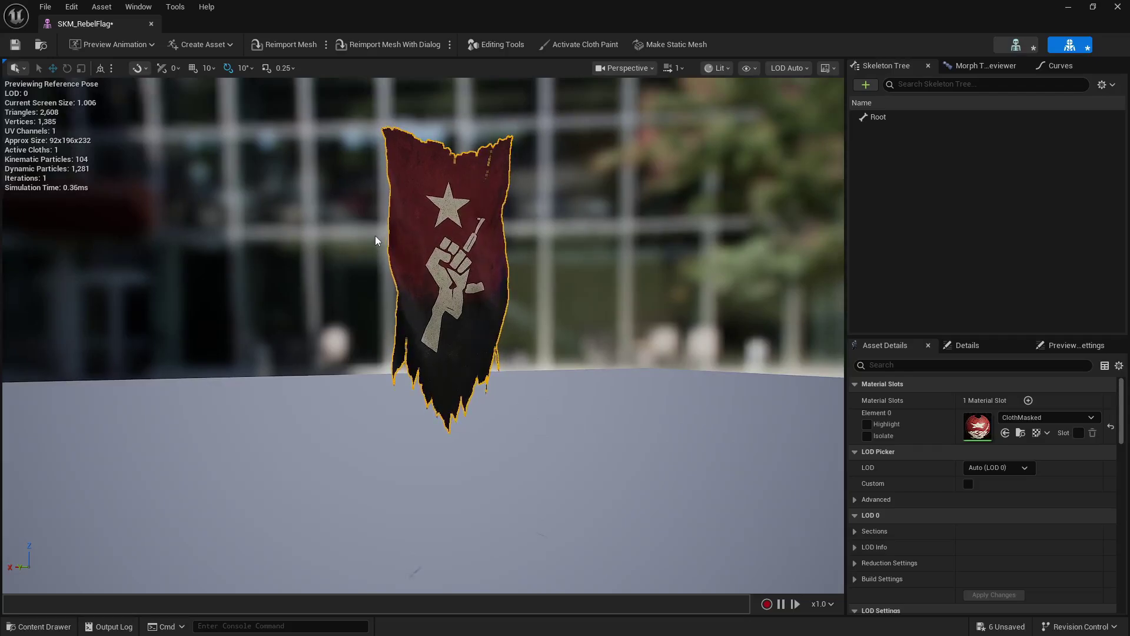
pyautogui.click(151, 24)
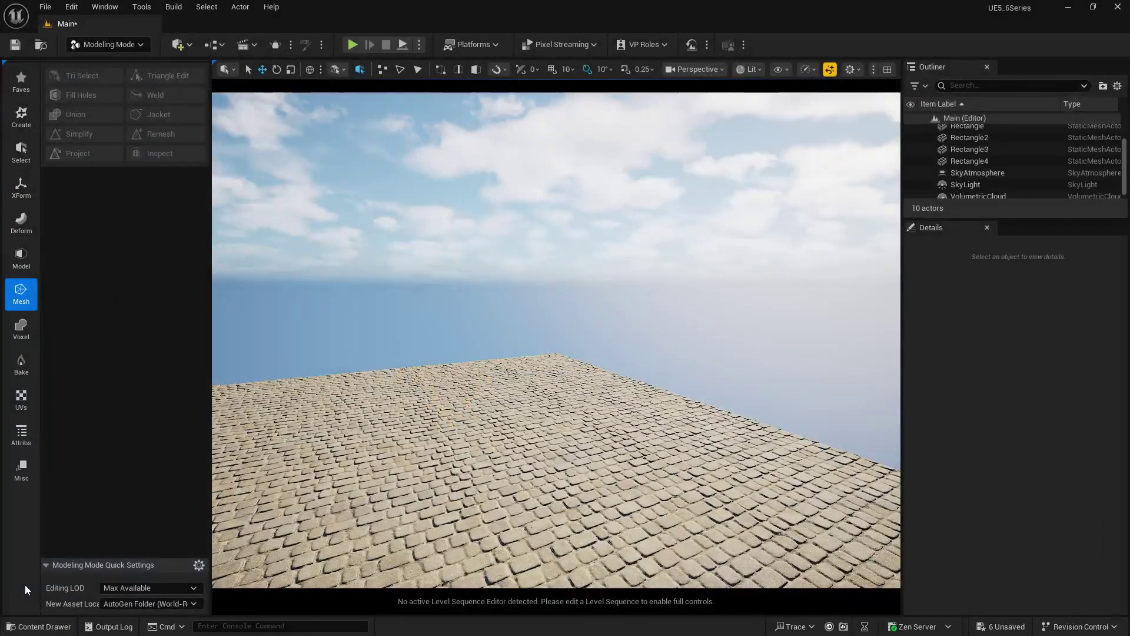
# Step: Place SKM_RebelFlag in the level, rotate it -90° about X so it hangs upright and raise it to about 156 on Z
pyautogui.click(38, 626)
pyautogui.moveTo(441, 465); pyautogui.dragTo(508, 442)
pyautogui.press('e')
pyautogui.press('w')
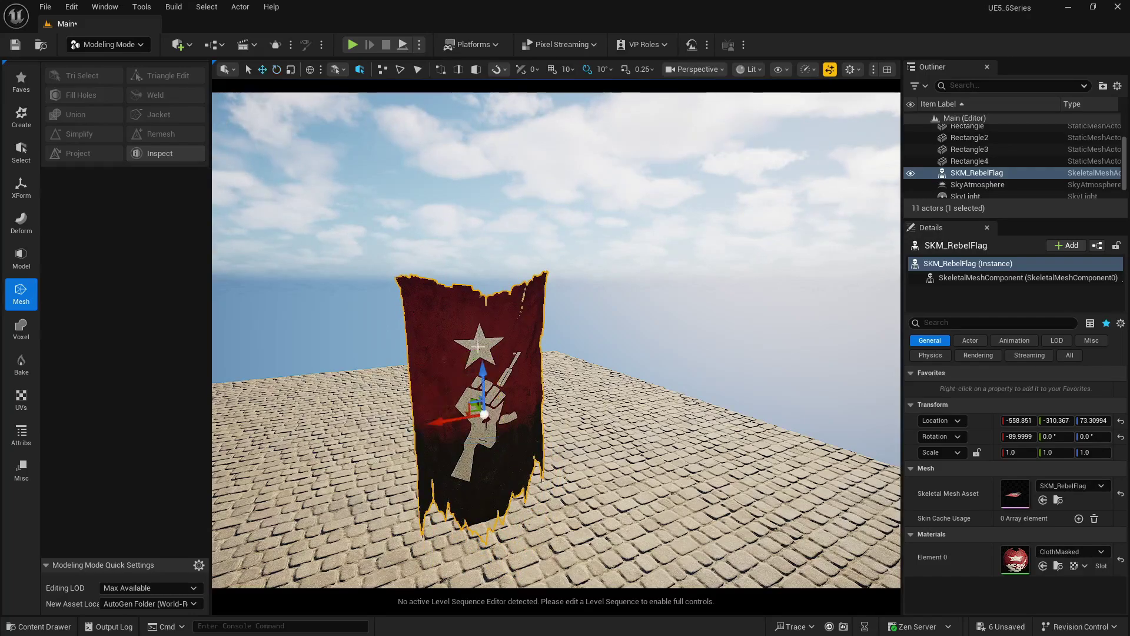
pyautogui.moveTo(477, 361); pyautogui.dragTo(470, 231)
pyautogui.press('f')
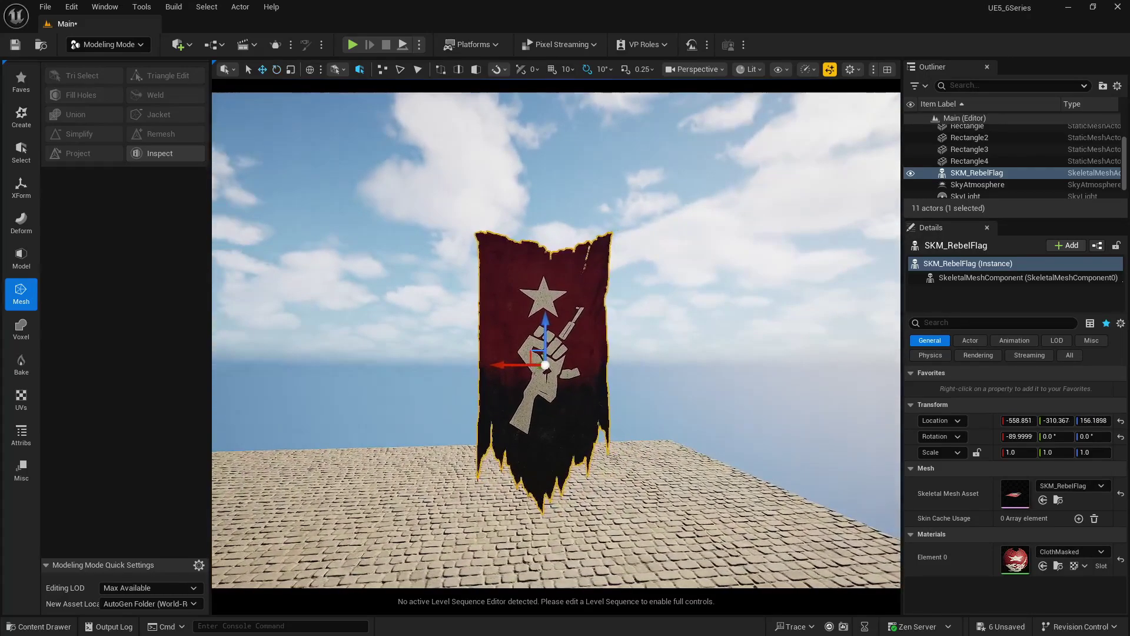
# Step: Re-aim the sun light so it shines on the front of the flag
pyautogui.hotkey('ctrl', 'l')
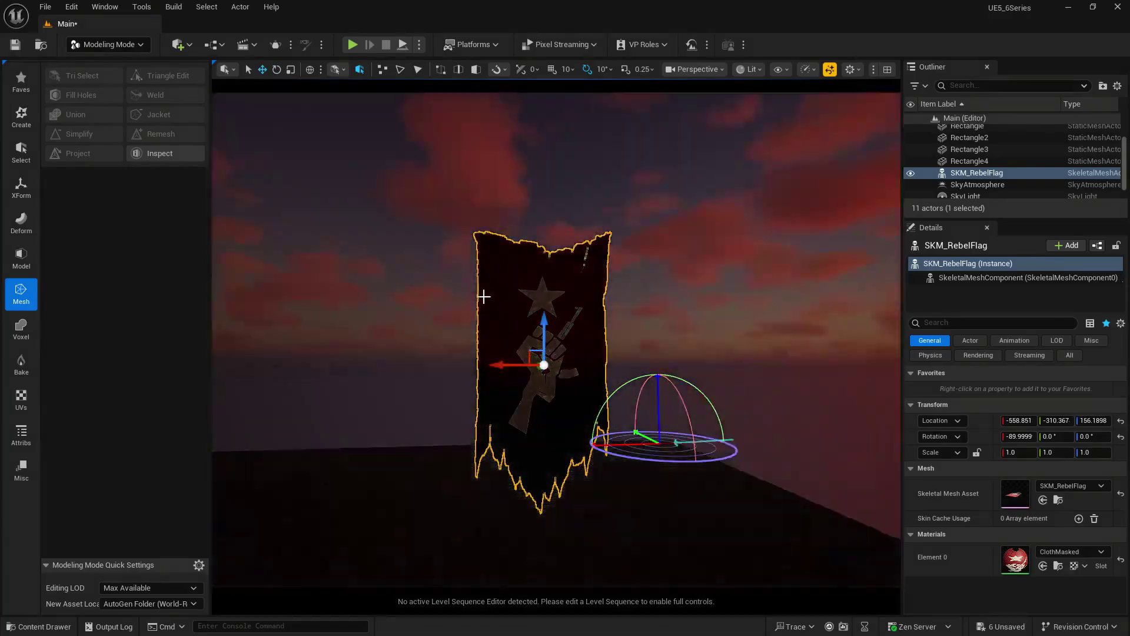
pyautogui.hotkey('ctrl', 'l')
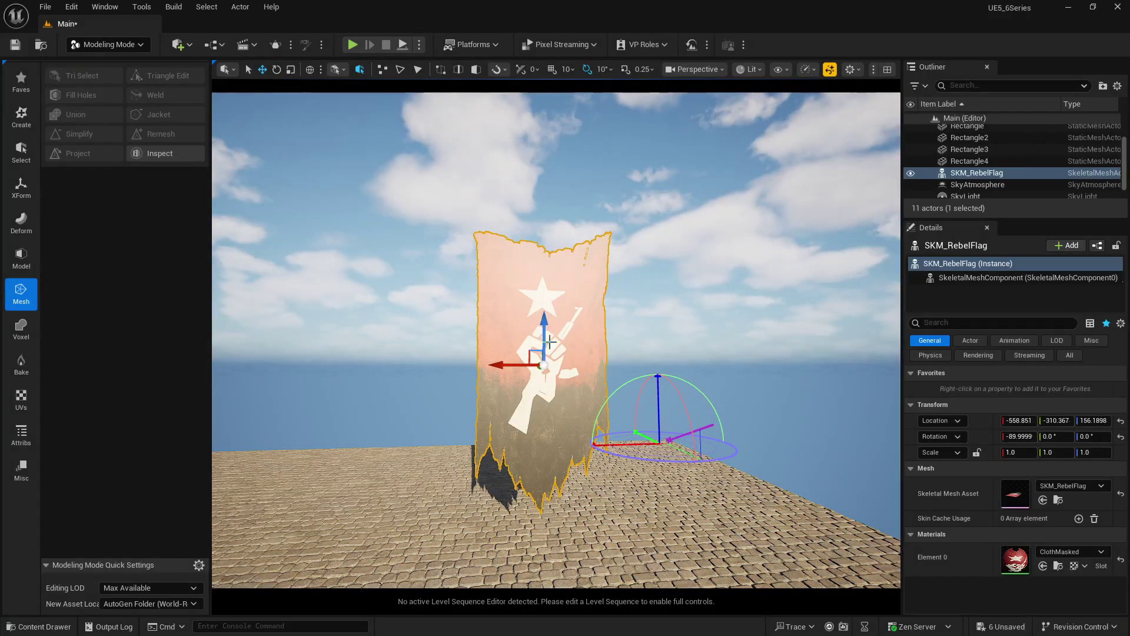
# Step: Set Specular to 0.1 and Roughness to 0.9 in the flag's ClothMasked material, apply the changes and close the material
pyautogui.click(46, 626)
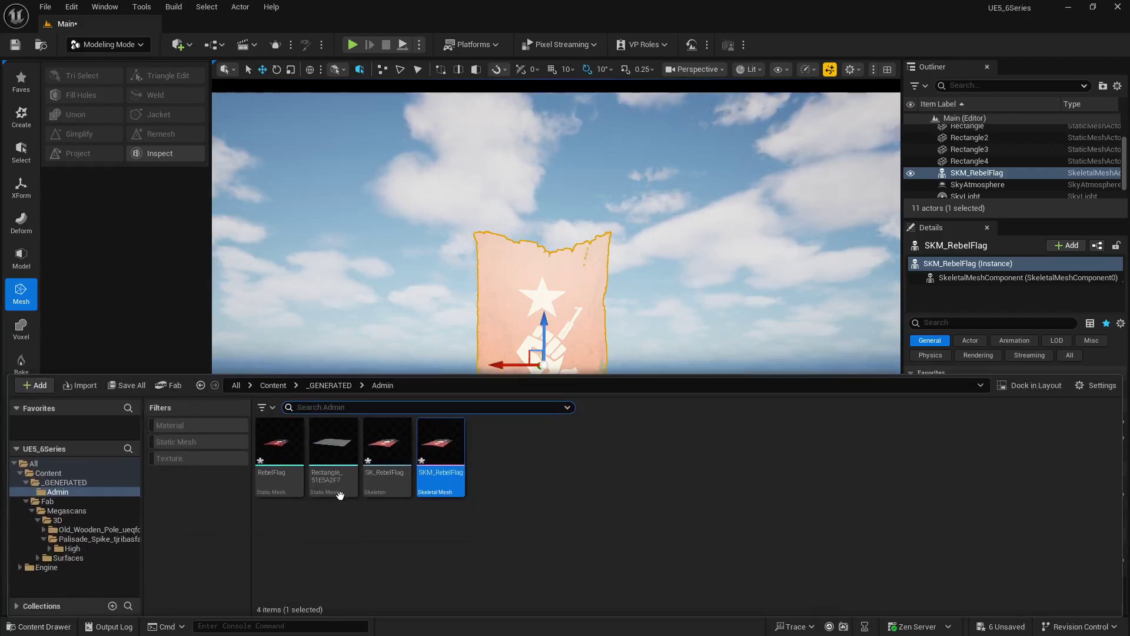
pyautogui.click(547, 304)
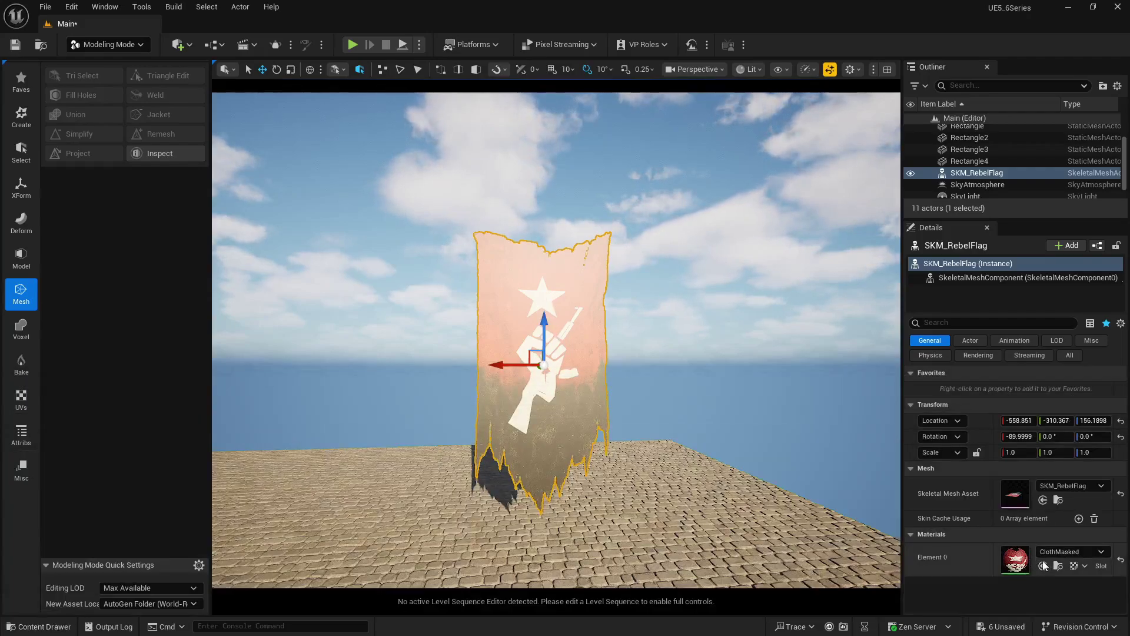
pyautogui.doubleClick(1018, 559)
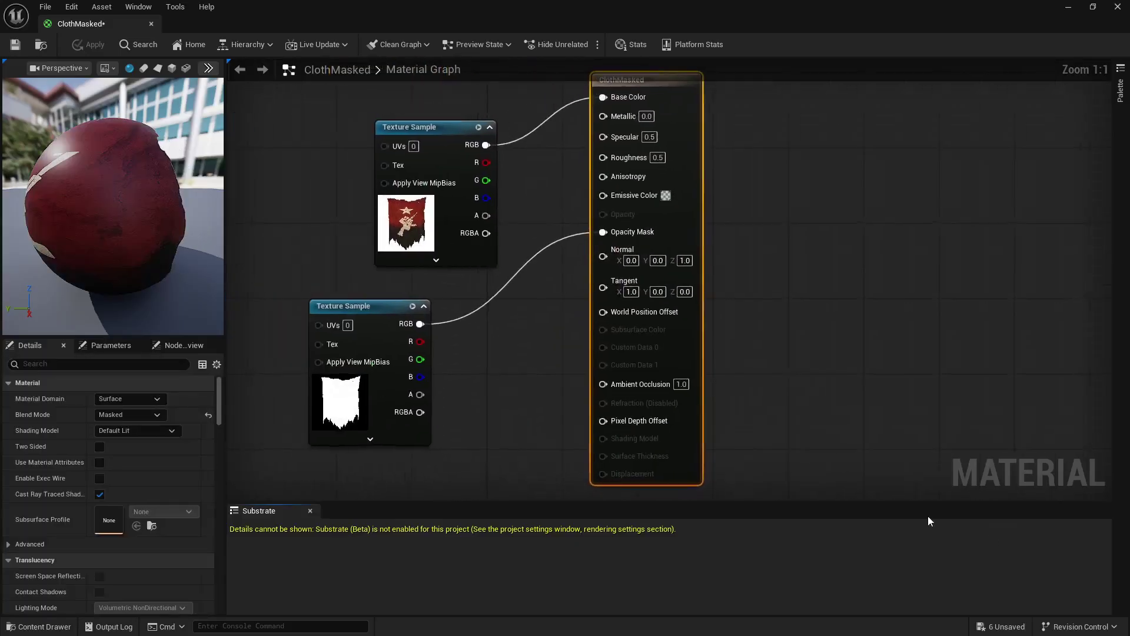
pyautogui.click(674, 140)
pyautogui.write('0.1')
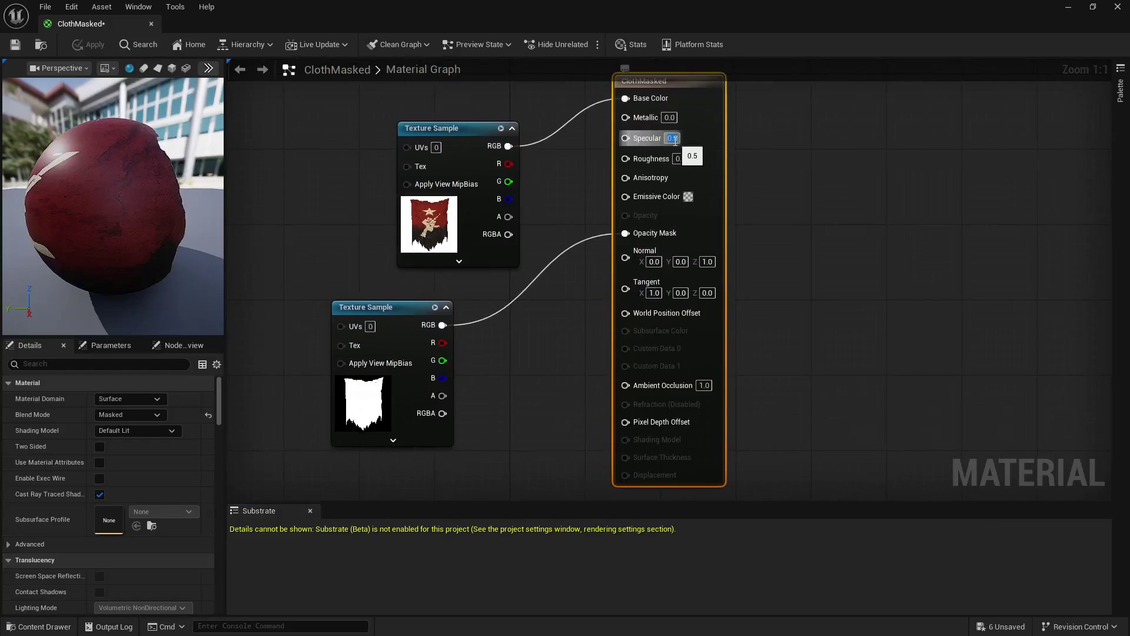
pyautogui.press('Return')
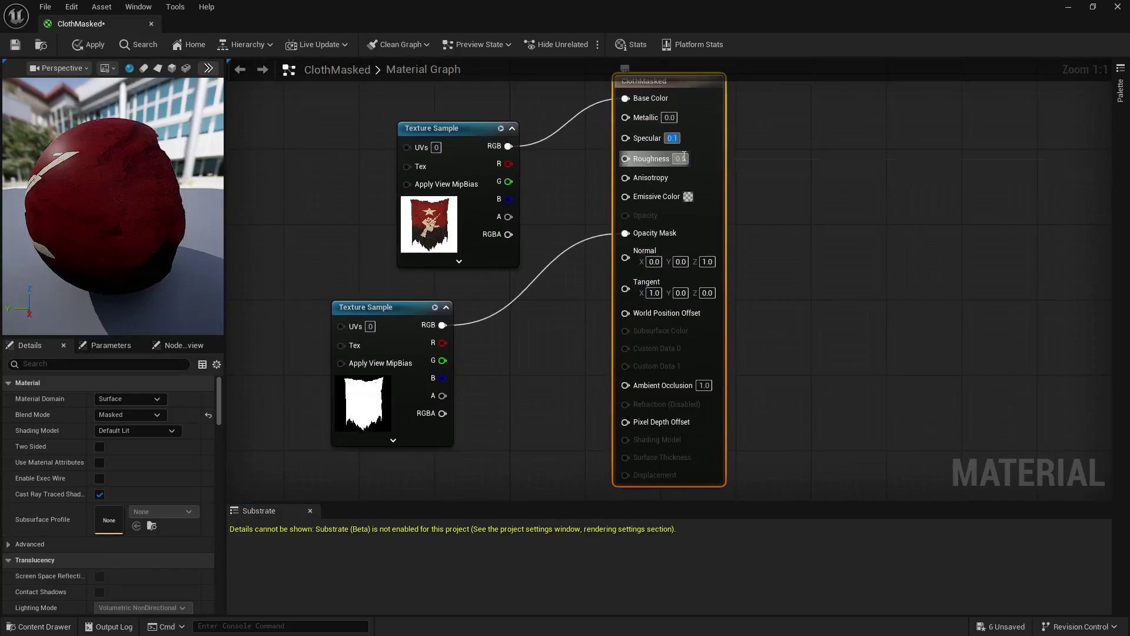
pyautogui.moveTo(681, 158); pyautogui.dragTo(695, 153)
pyautogui.write('0.9')
pyautogui.press('Return')
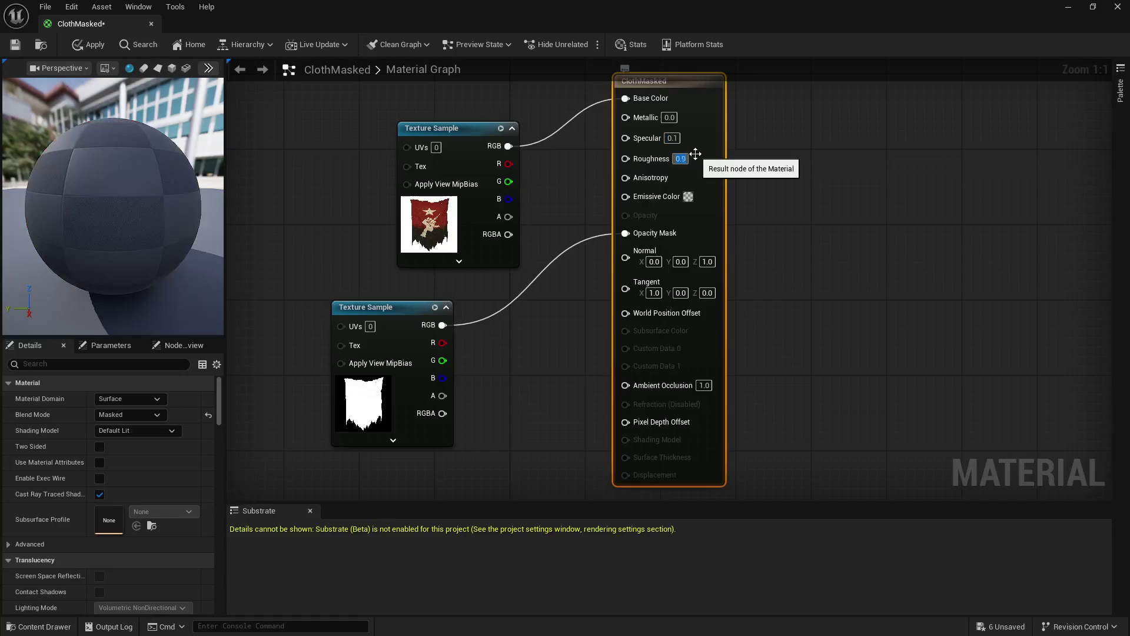
pyautogui.click(93, 42)
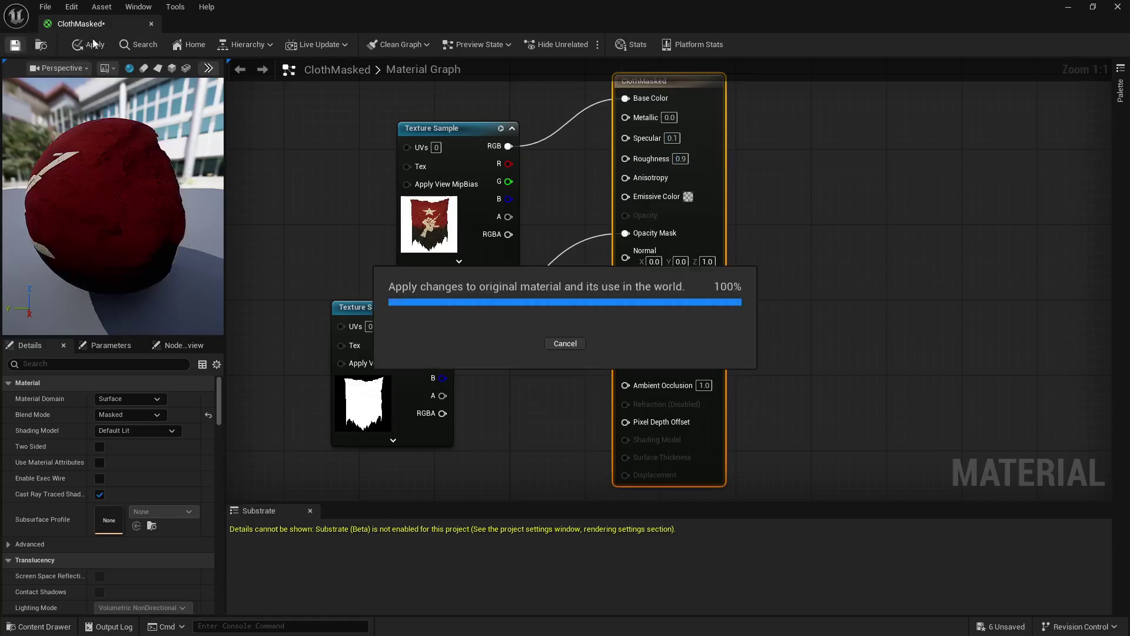
pyautogui.click(151, 23)
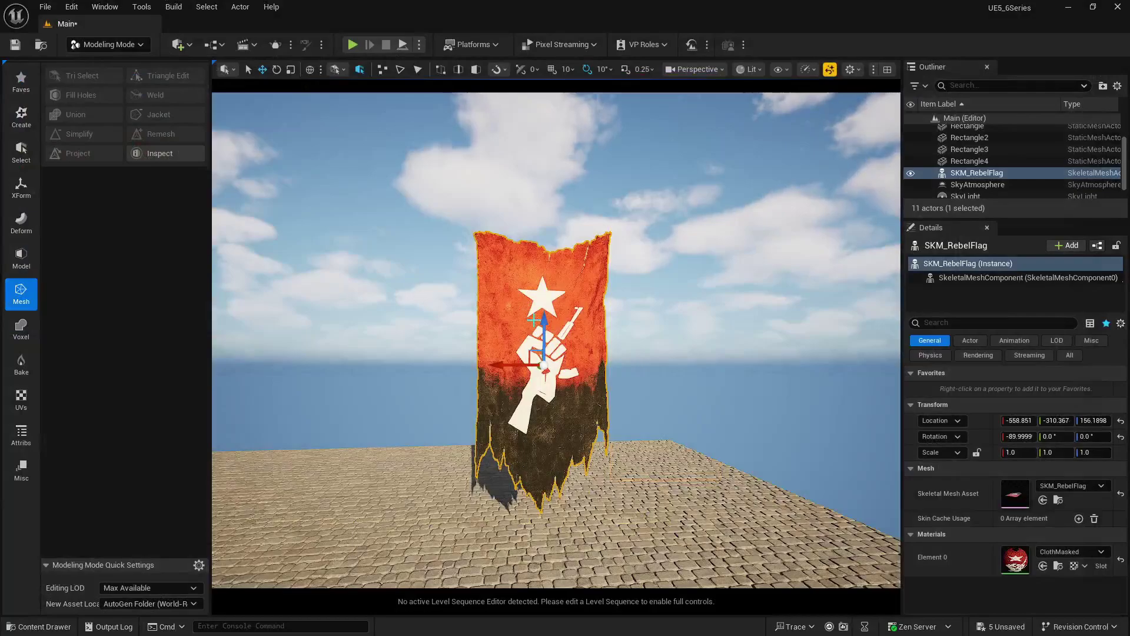
# Step: Sweep the sun through different directions to judge the flag's material, ending with its front lit and a shadow on the ground
pyautogui.moveTo(534, 319); pyautogui.dragTo(540, 336, button='right')
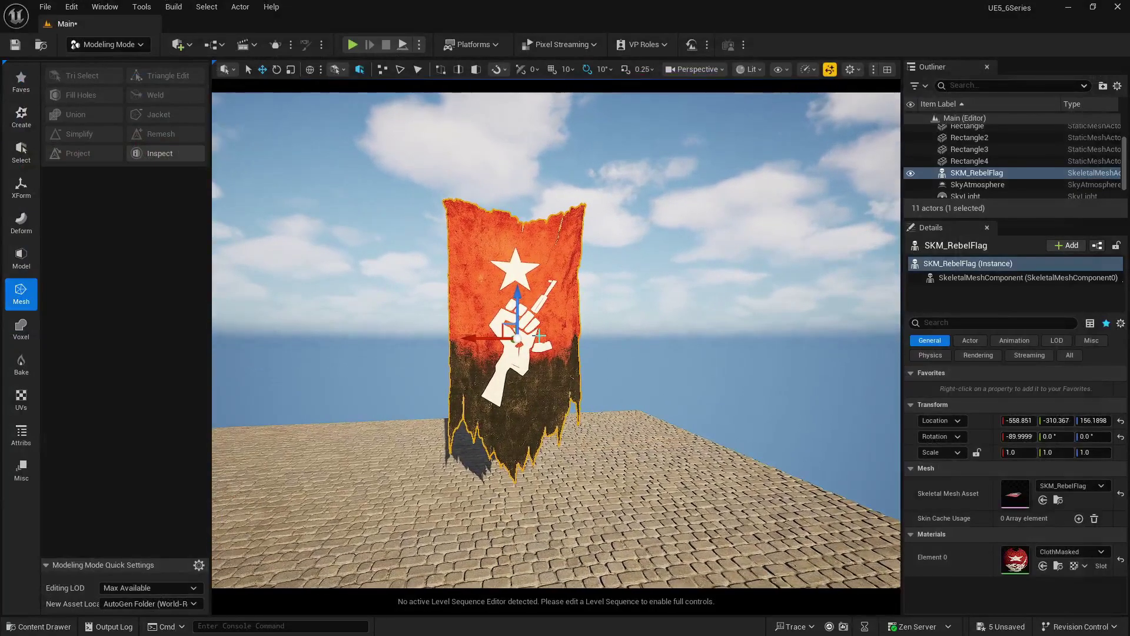
pyautogui.hotkey('ctrl', 'l')
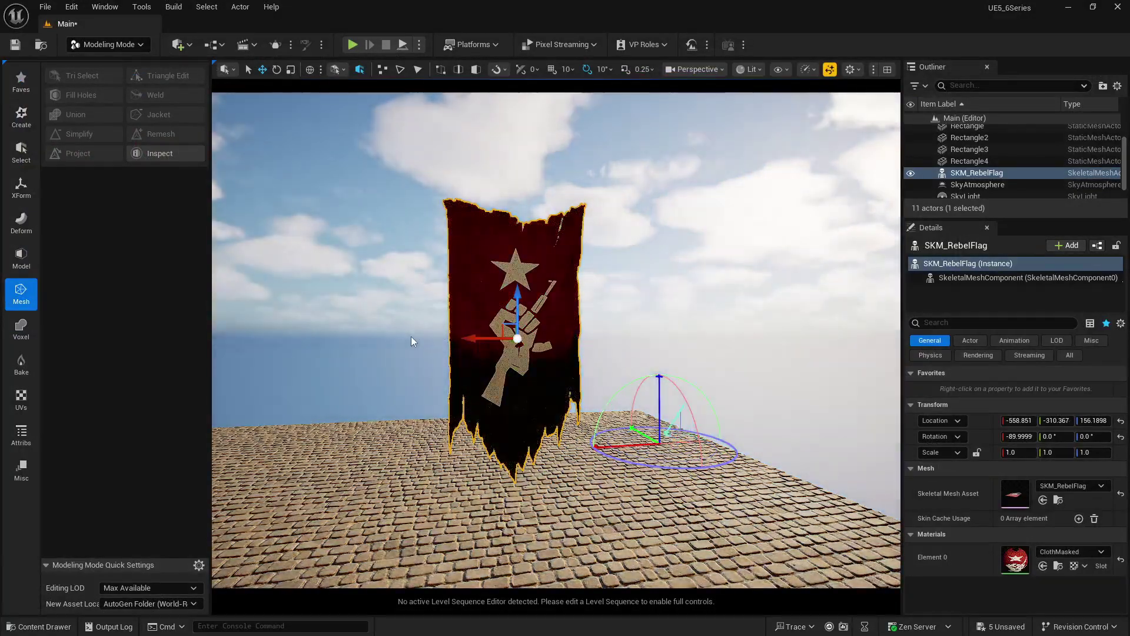
pyautogui.hotkey('ctrl', 'l')
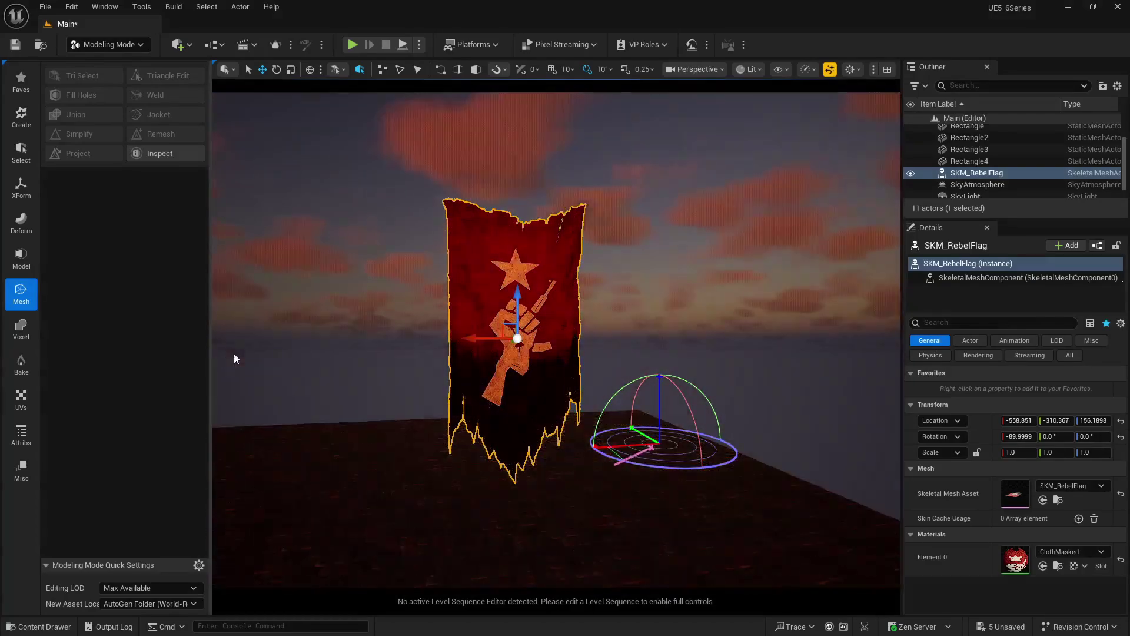
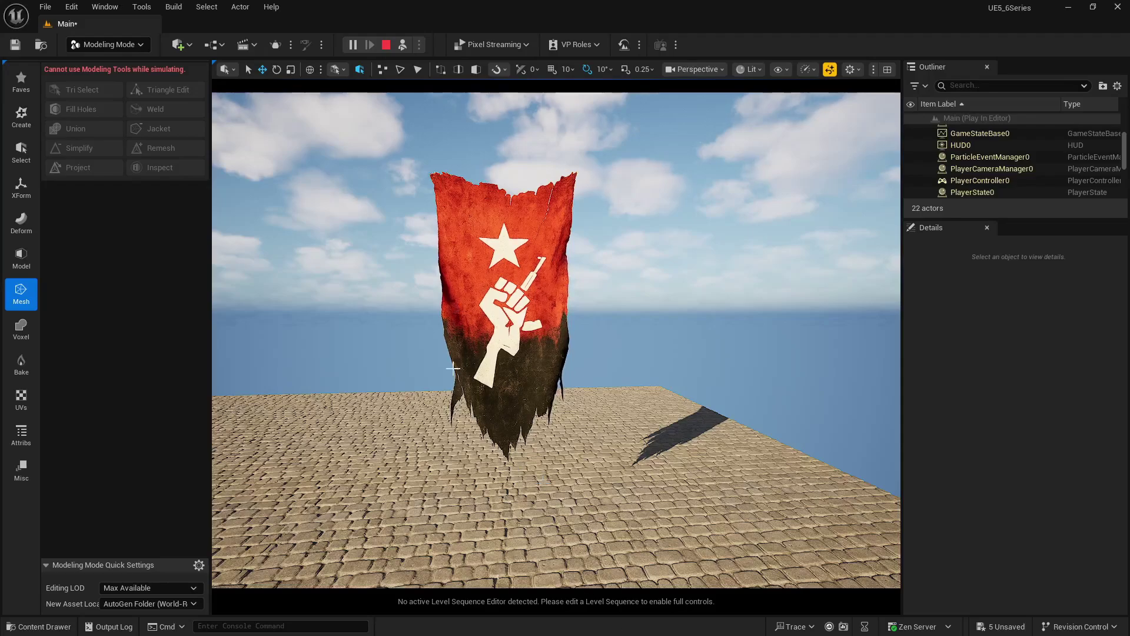
# Step: Stop the simulation, turn the WindDirectionalSource beside the flag to 270° about Z and set its Strength and Speed to 3.0
pyautogui.click(385, 44)
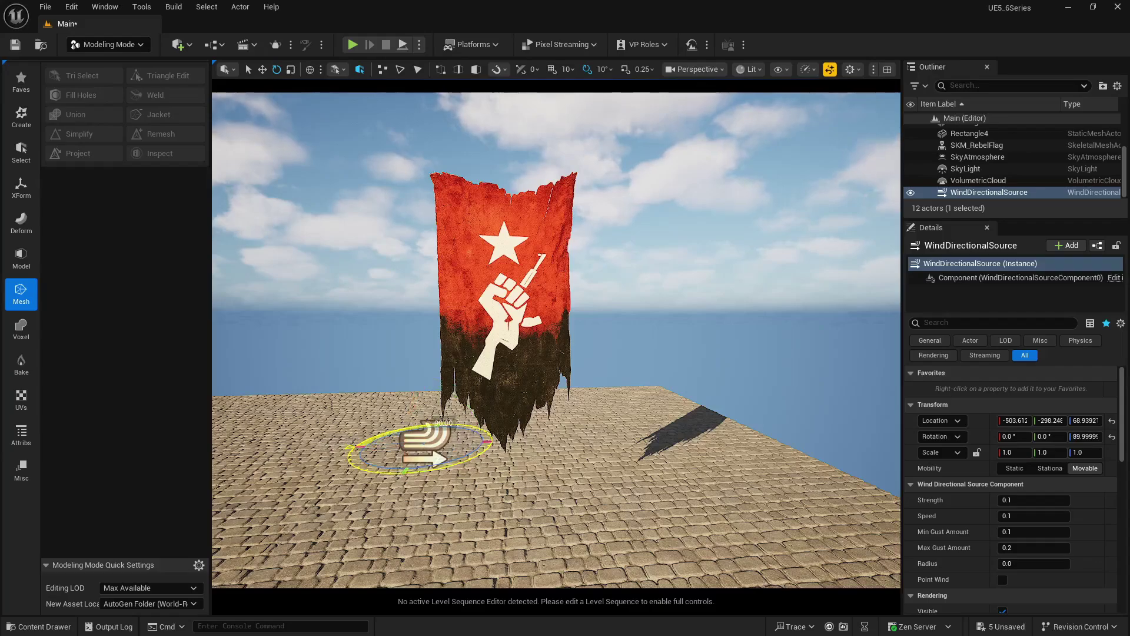
pyautogui.moveTo(485, 457); pyautogui.dragTo(612, 471, button='right')
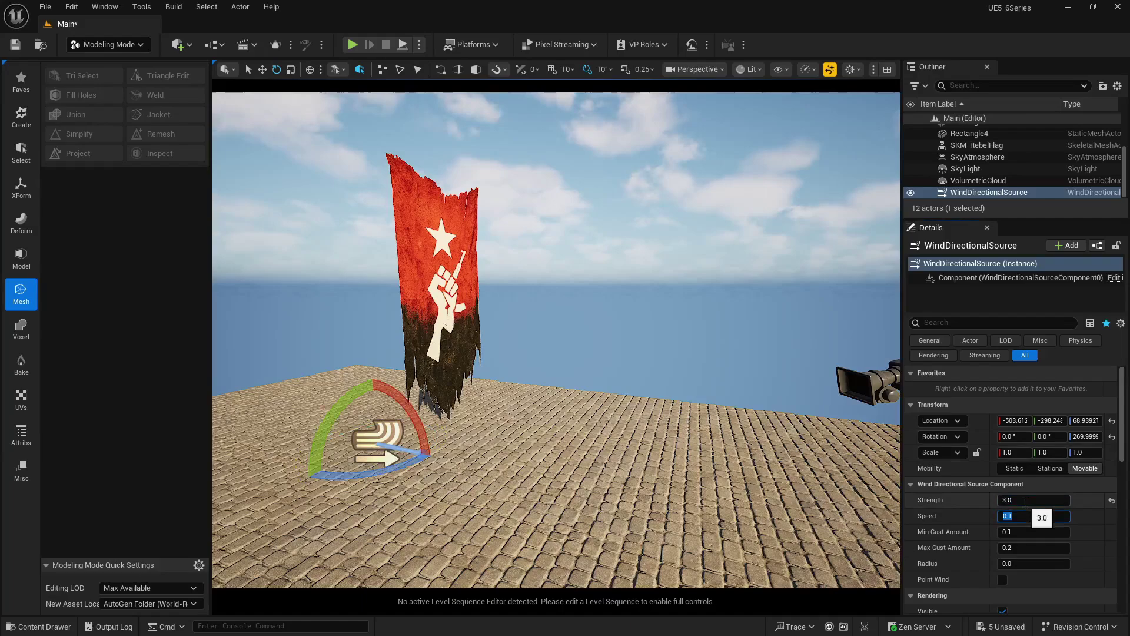
# Step: Simulate and play the level to check how the flag moves in the wind, and stop it again
pyautogui.click(403, 47)
pyautogui.moveTo(486, 197); pyautogui.dragTo(441, 201, button='right')
pyautogui.press('w')
pyautogui.press('d')
pyautogui.moveTo(526, 279); pyautogui.dragTo(550, 291, button='right')
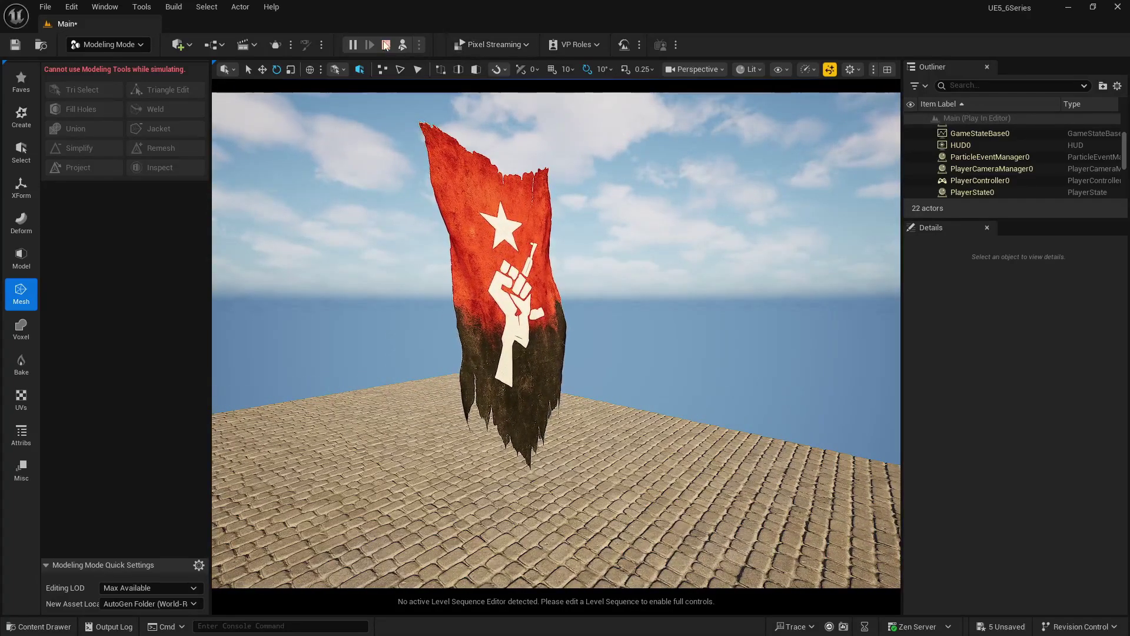
pyautogui.click(385, 45)
pyautogui.click(352, 45)
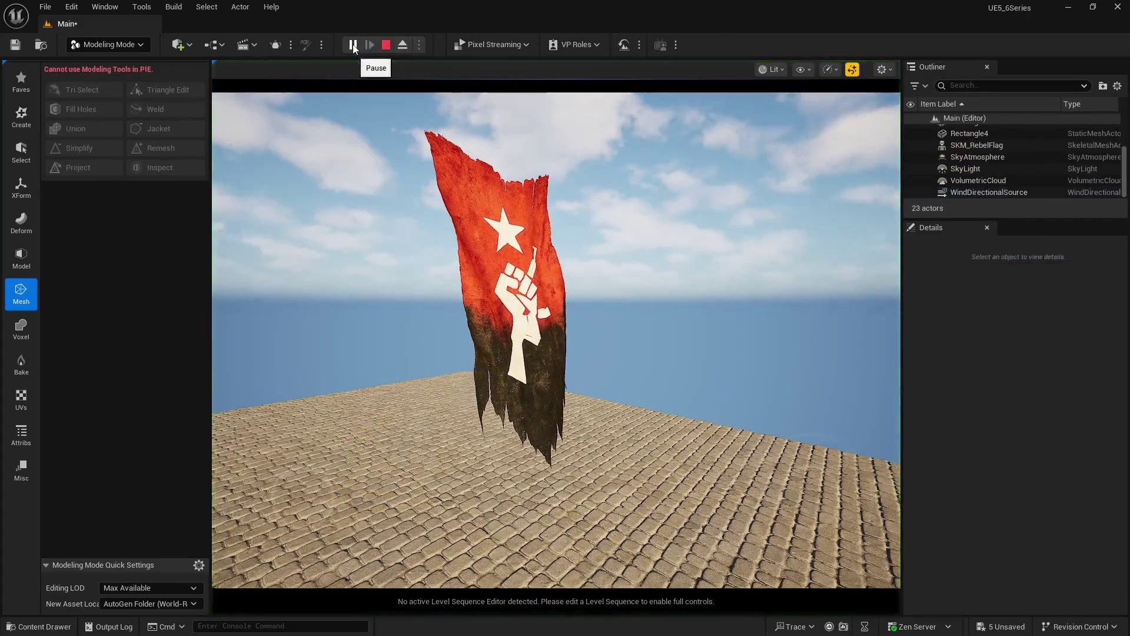
pyautogui.click(385, 45)
# Step: Turn the wind source to 180° about Z, simulate the level to check the flag's movement and stop the simulation
pyautogui.moveTo(405, 295); pyautogui.dragTo(406, 294, button='right')
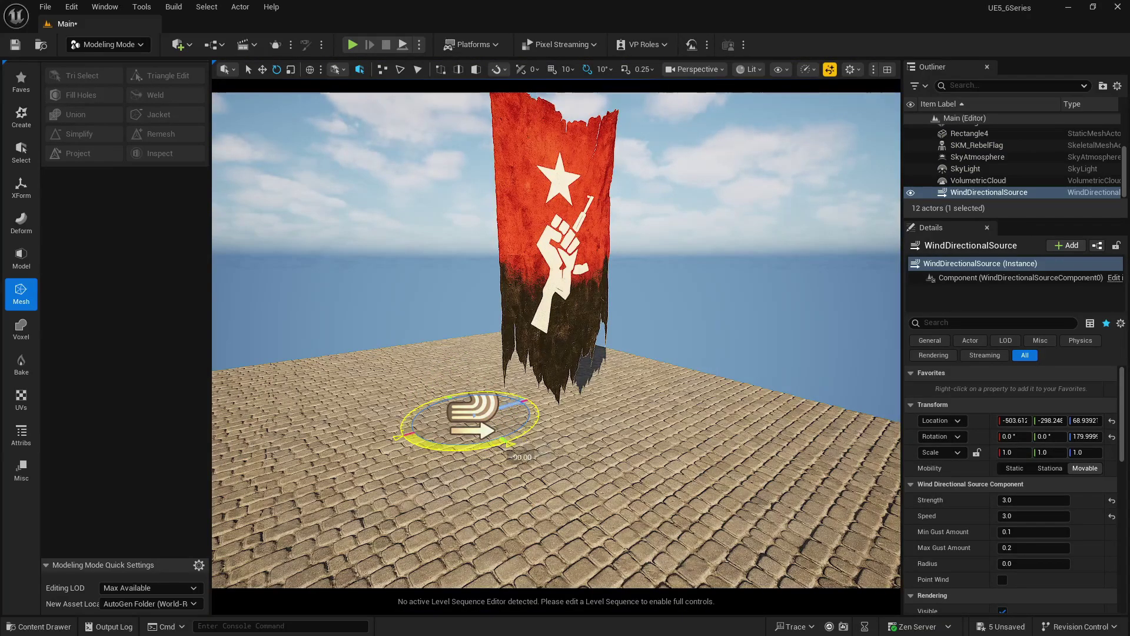
pyautogui.click(405, 44)
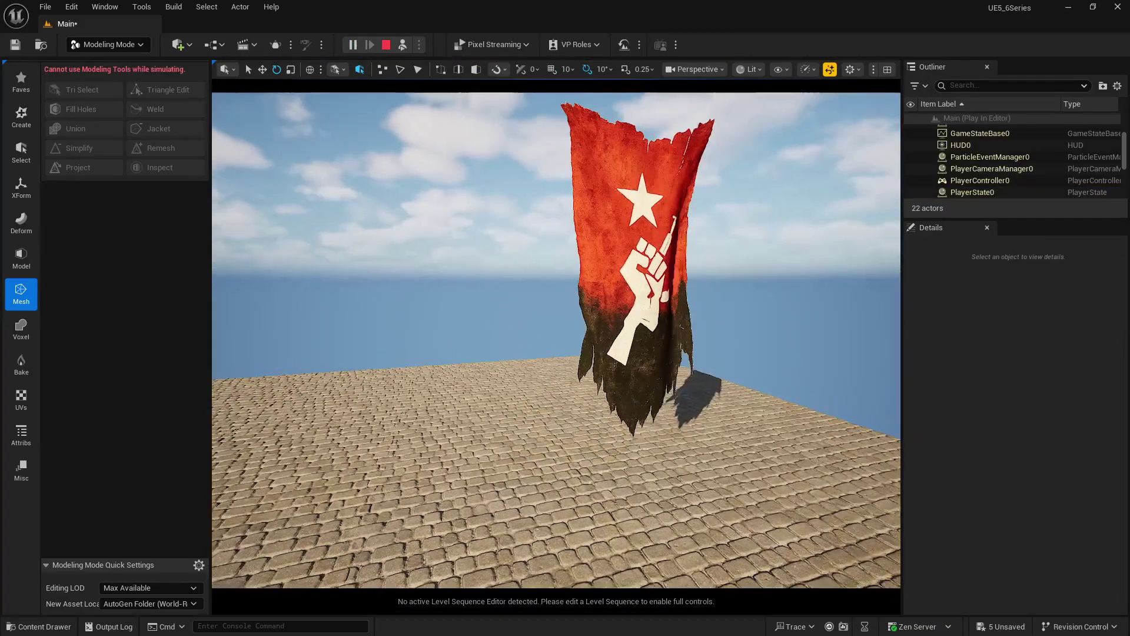
pyautogui.press('d')
pyautogui.moveTo(556, 340); pyautogui.dragTo(521, 342, button='right')
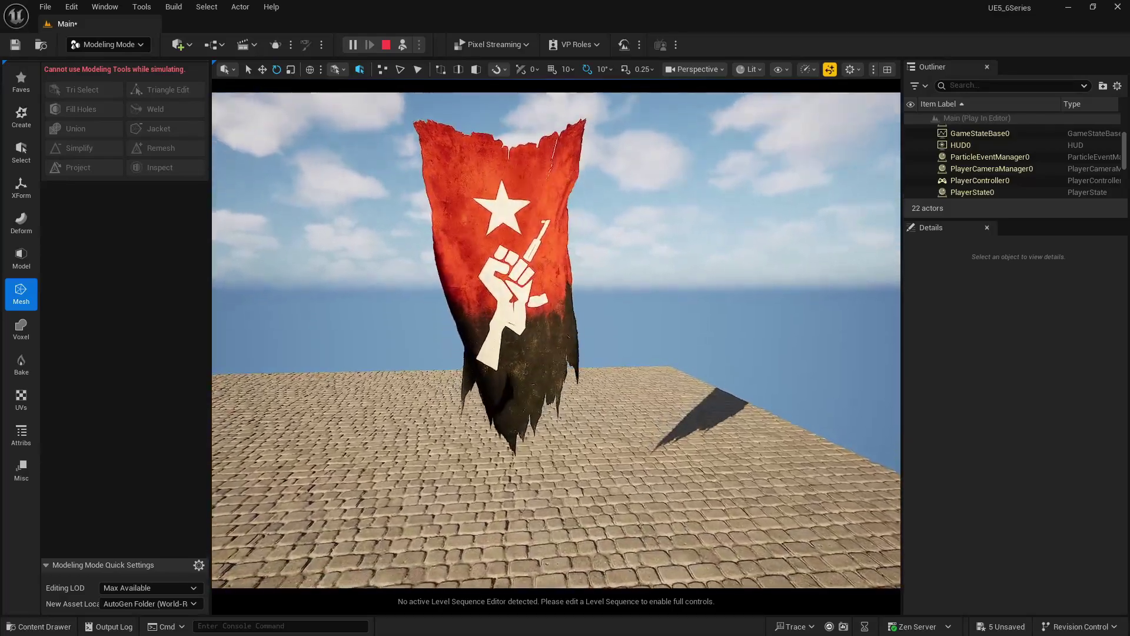
pyautogui.click(386, 44)
# Step: Place the Palisade_Spike mesh tjribasfa_tier_1 at the flag as its pole and set its scale to 2.0
pyautogui.moveTo(398, 177); pyautogui.dragTo(427, 218, button='right')
pyautogui.press('a')
pyautogui.click(56, 623)
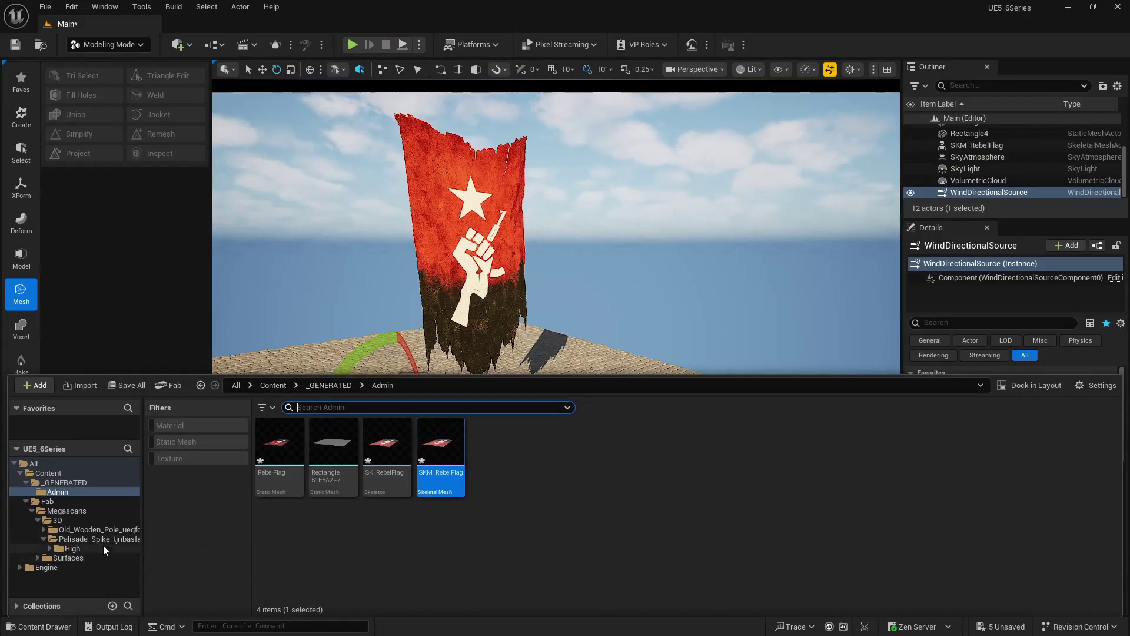
pyautogui.click(102, 546)
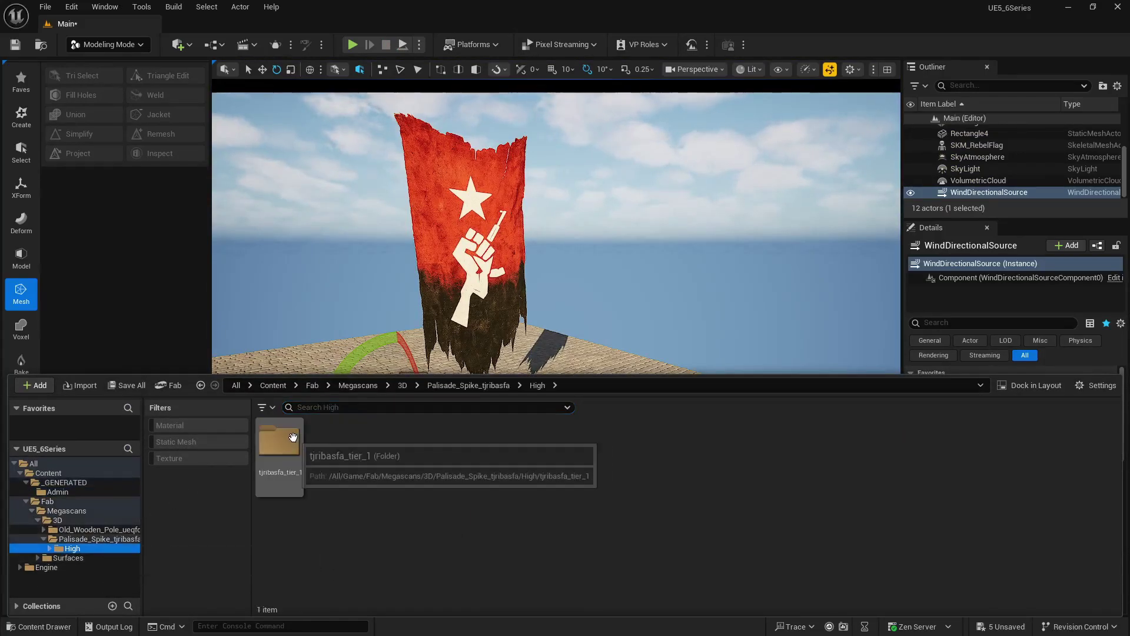
pyautogui.doubleClick(293, 436)
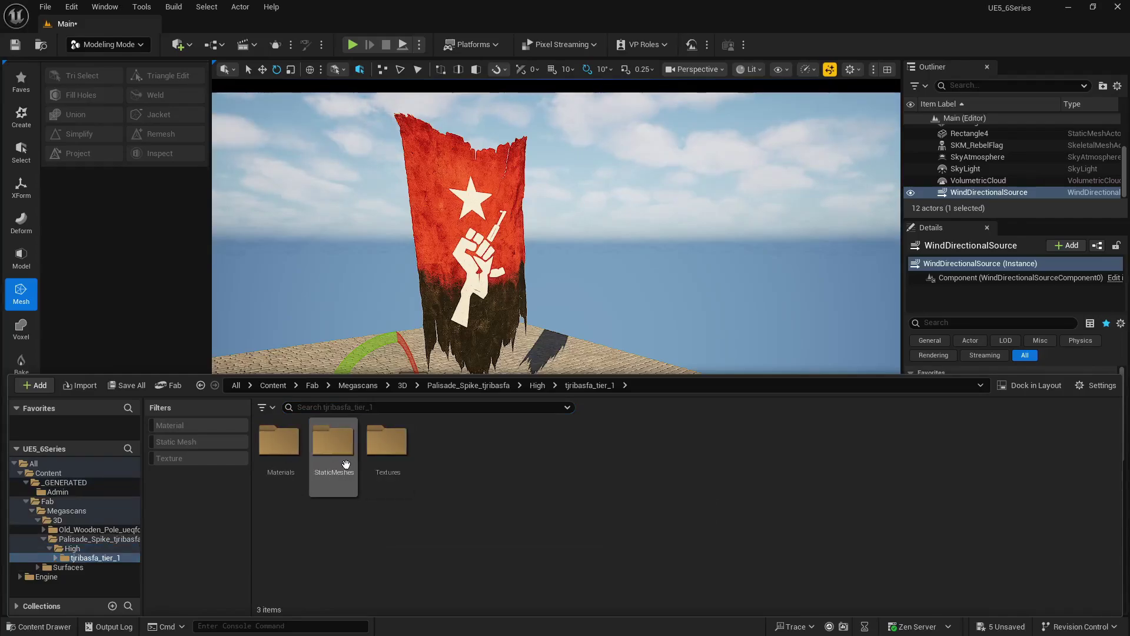
pyautogui.doubleClick(333, 444)
pyautogui.moveTo(279, 438); pyautogui.dragTo(470, 458)
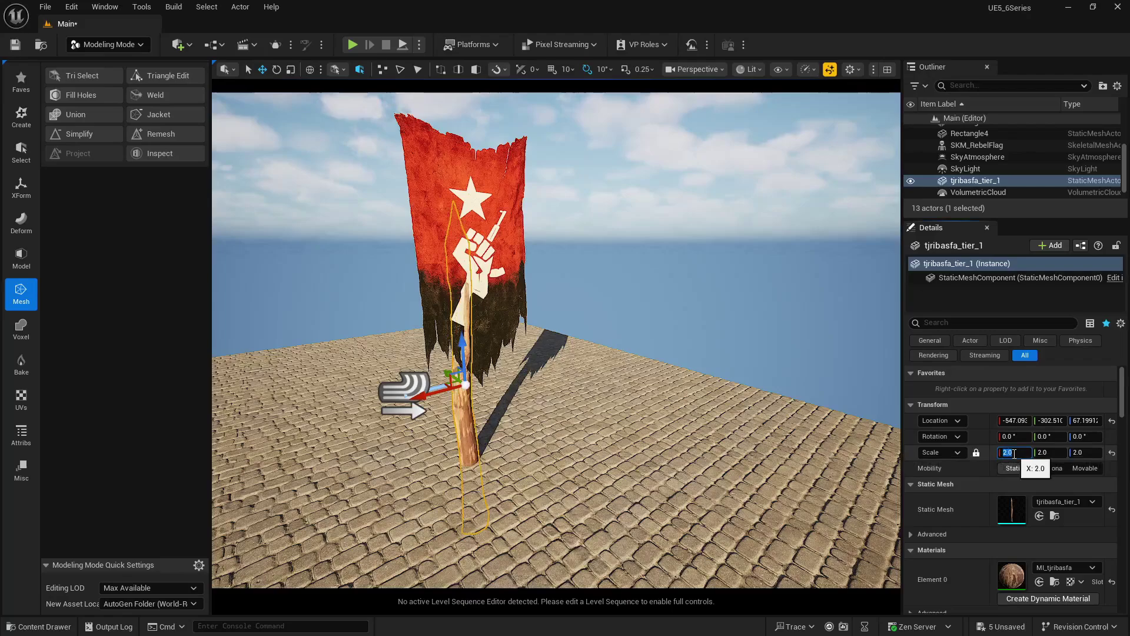
# Step: Raise the pole to about 128 on Z so its base stands on the paved ground behind the flag
pyautogui.moveTo(463, 344); pyautogui.dragTo(462, 265)
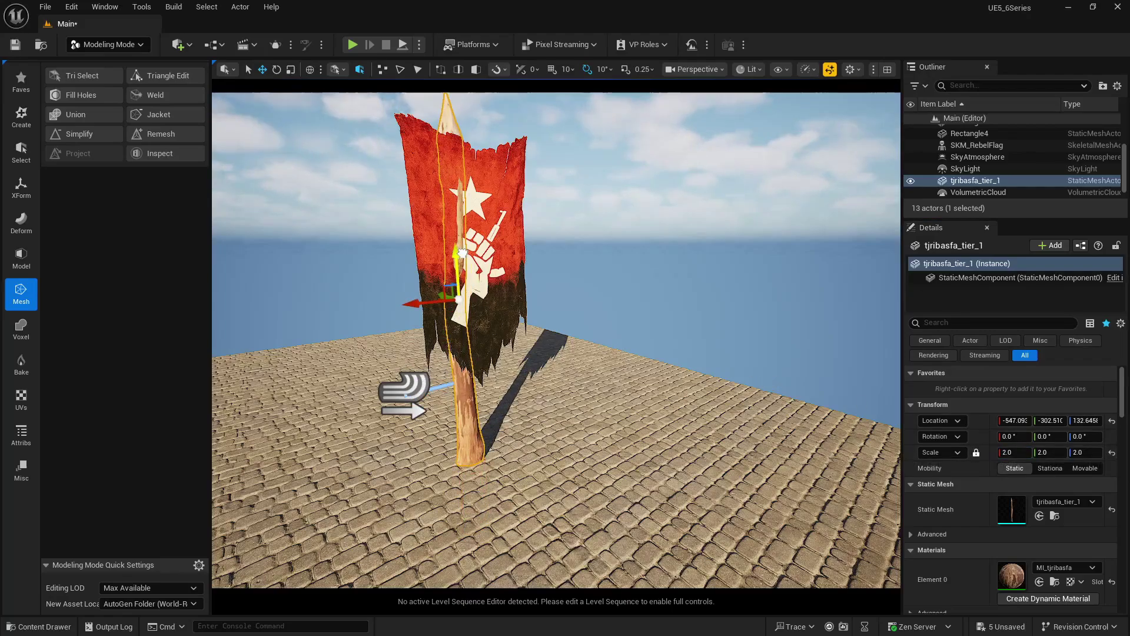
pyautogui.moveTo(461, 260); pyautogui.dragTo(688, 256, button='right')
pyautogui.press('a')
pyautogui.scroll(-1, 462, 261)
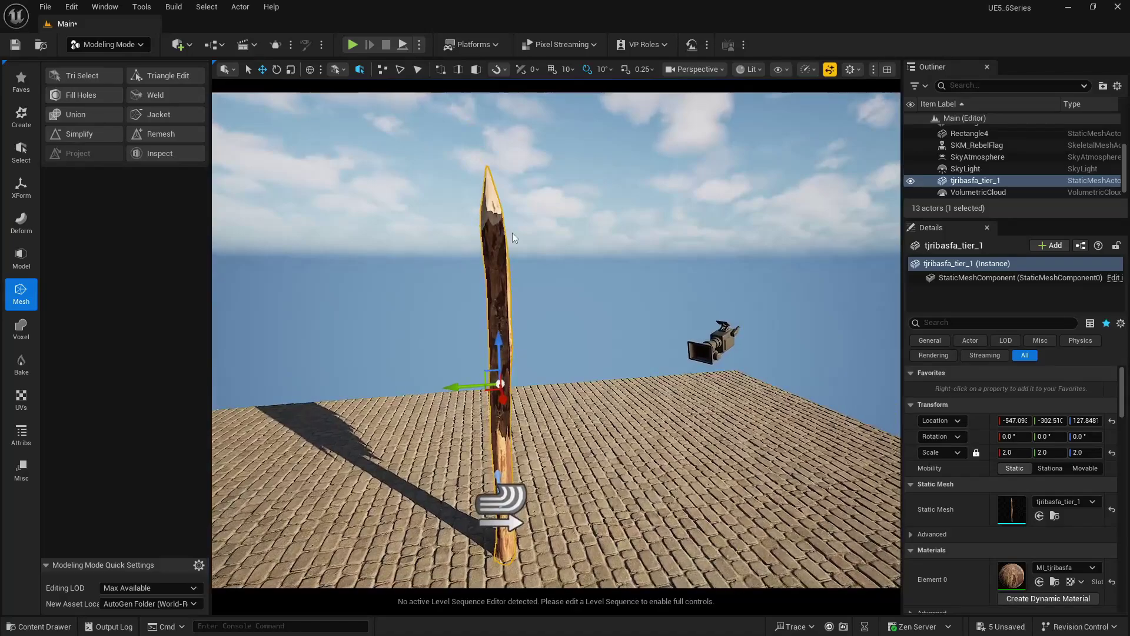
# Step: Move SKM_RebelFlag forward to about -314 on Y so the pole no longer pokes through the cloth
pyautogui.keyDown('alt'); pyautogui.moveTo(510, 258); pyautogui.dragTo(441, 242); pyautogui.keyUp('alt')
pyautogui.click(446, 251)
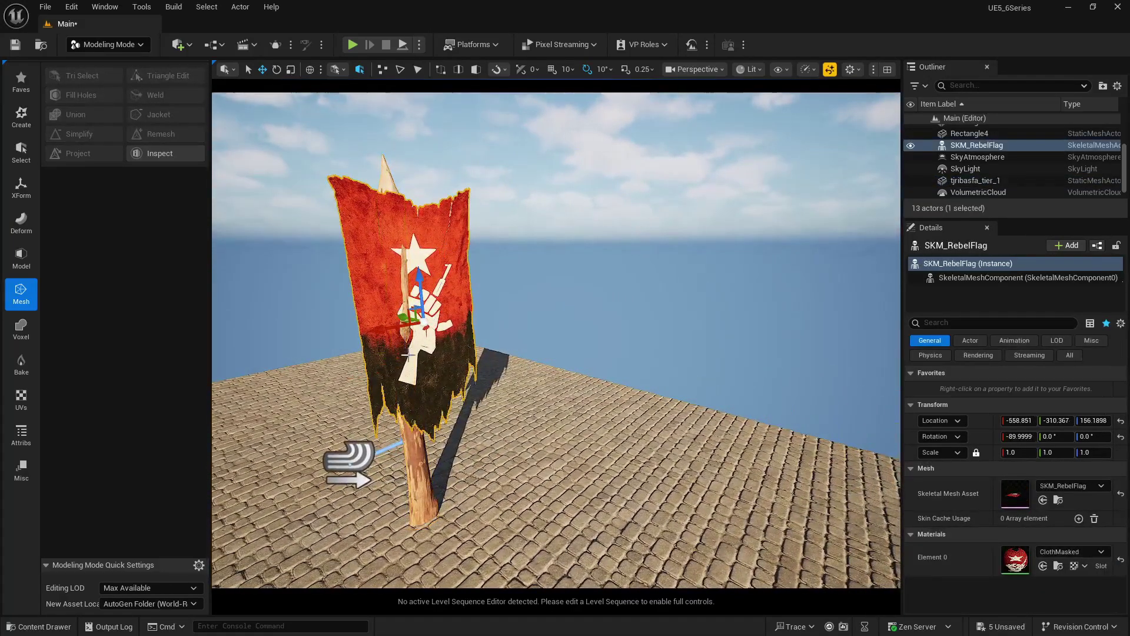
pyautogui.moveTo(405, 319); pyautogui.dragTo(402, 314)
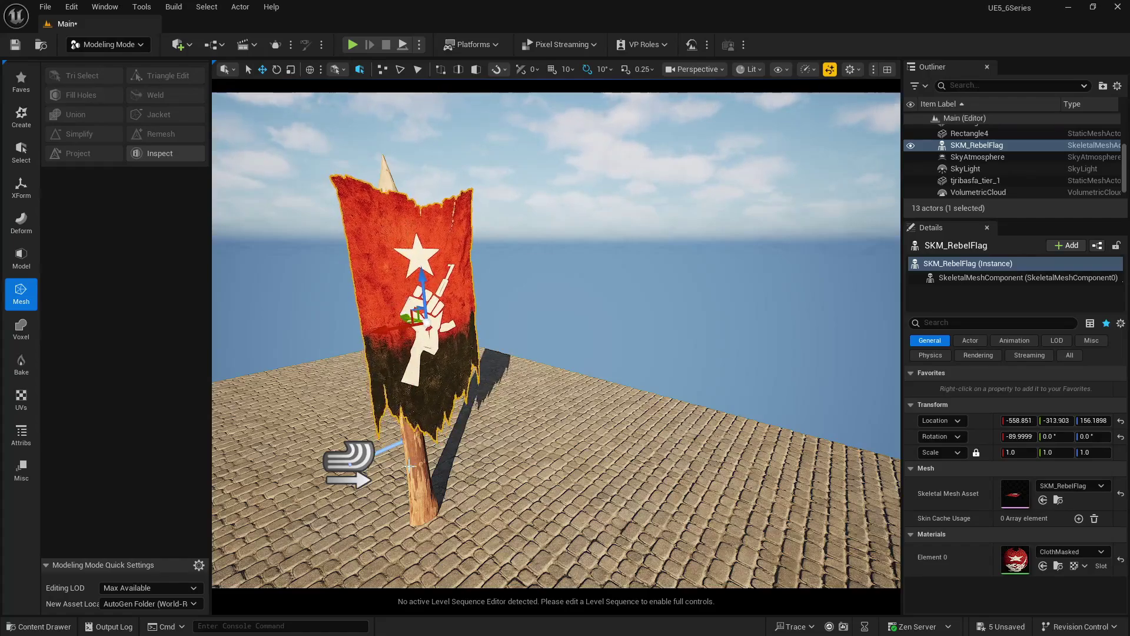
# Step: Flip the pole 180° about Y so its pointed end faces the ground
pyautogui.click(410, 436)
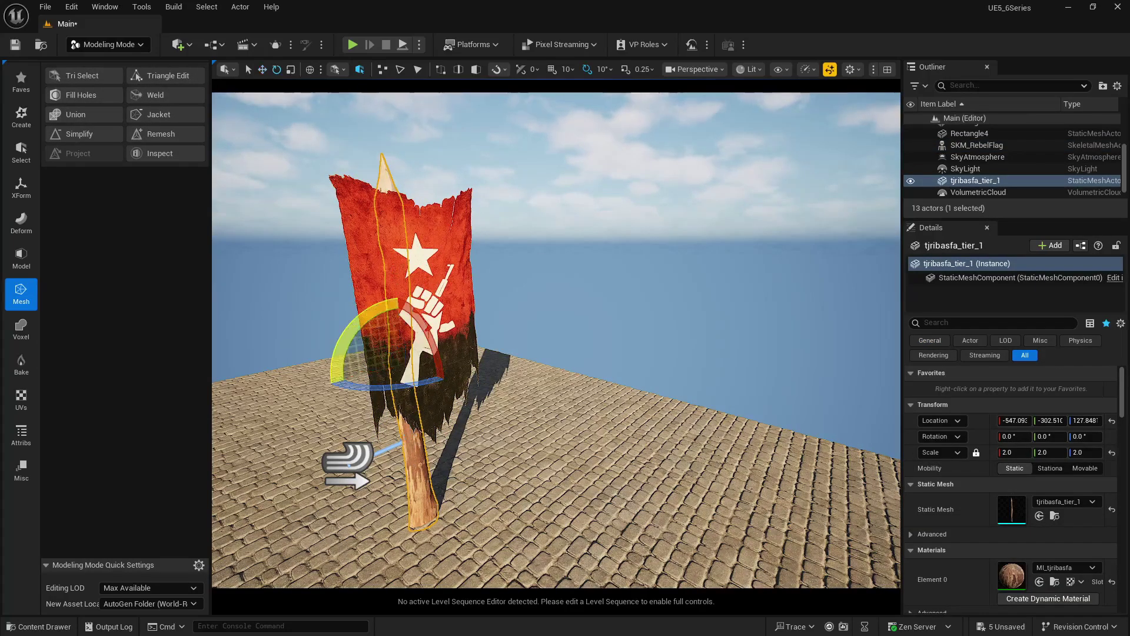
pyautogui.moveTo(347, 334); pyautogui.dragTo(462, 349)
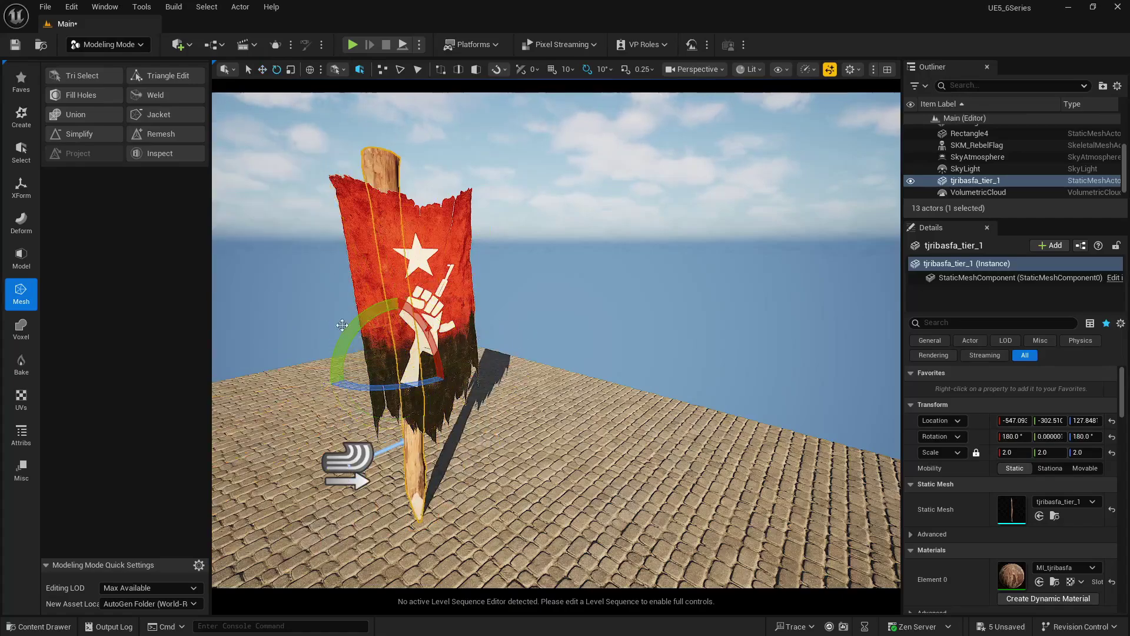
pyautogui.press('Escape')
# Step: Duplicate the pole with a 90° rotation to form a horizontal crossbar and set the copy's scale to 1.0
pyautogui.click(382, 180)
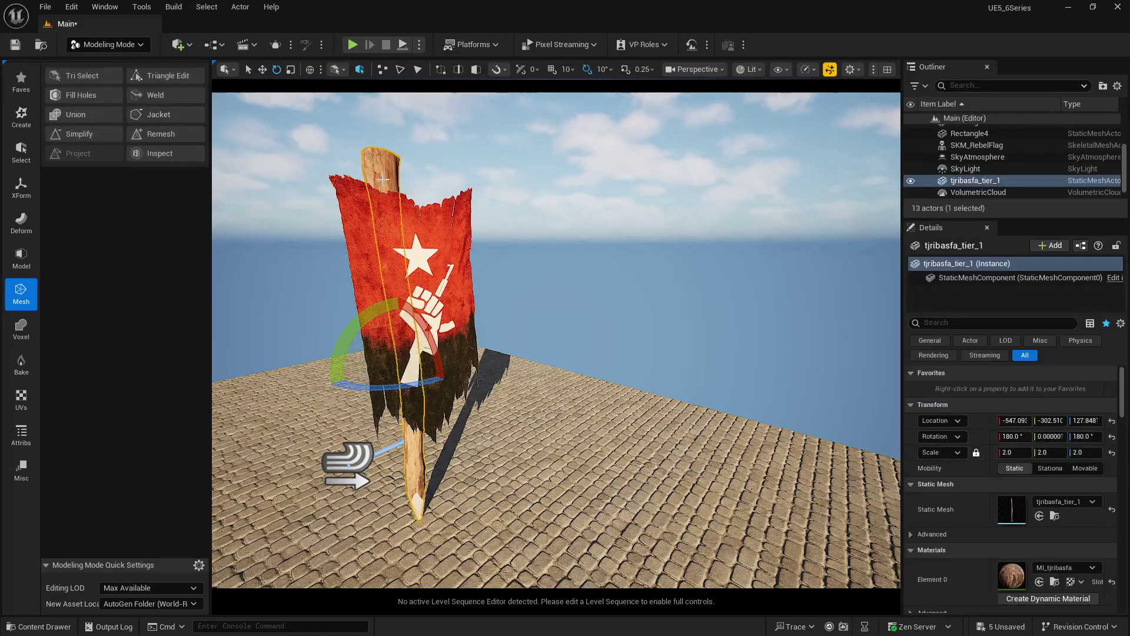
pyautogui.keyDown('alt'); pyautogui.moveTo(369, 302); pyautogui.dragTo(394, 283); pyautogui.keyUp('alt')
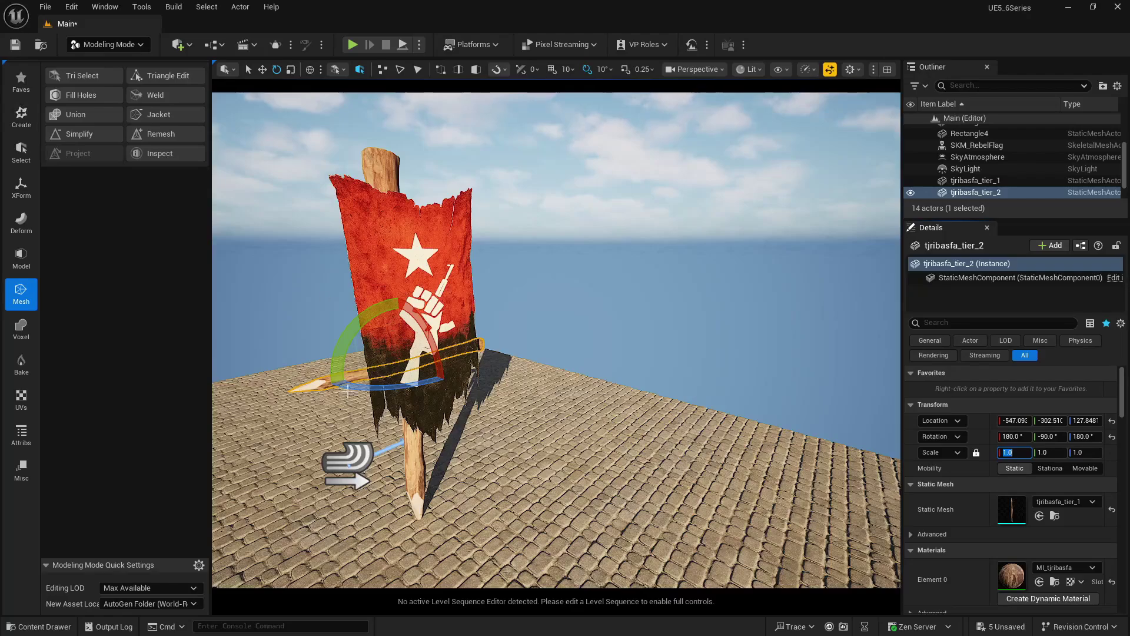
# Step: Raise the crossbar to about 251 on Z and shift it to about -307 on Y, against the pole's upper end
pyautogui.moveTo(401, 329); pyautogui.dragTo(381, 138)
pyautogui.moveTo(381, 137); pyautogui.dragTo(420, 191, button='right')
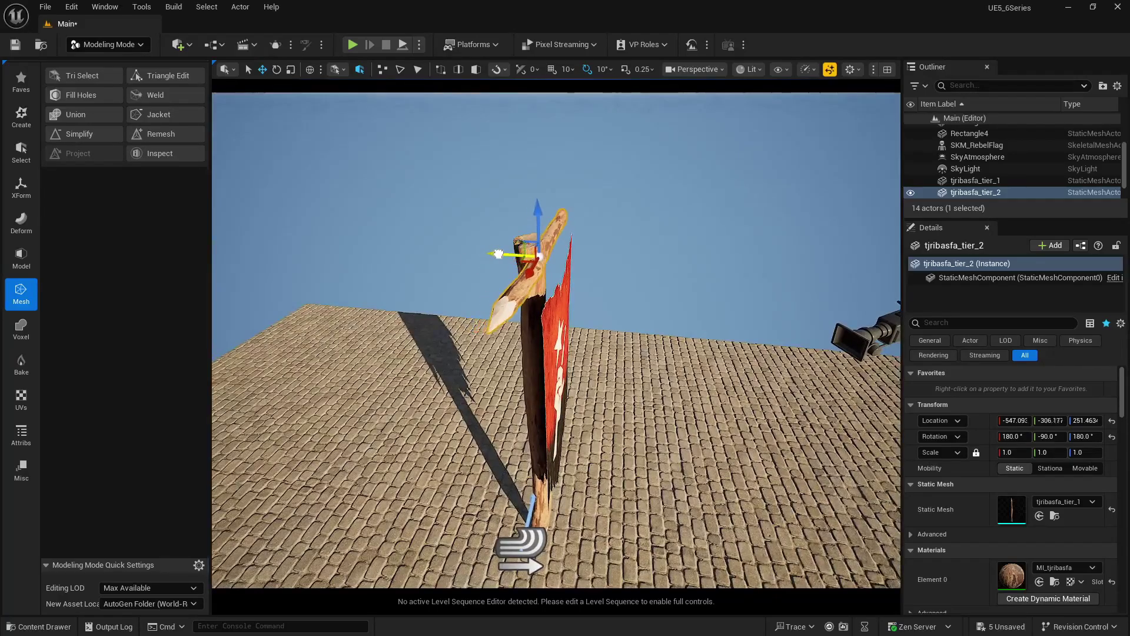
pyautogui.keyDown('alt'); pyautogui.moveTo(499, 253); pyautogui.dragTo(570, 316); pyautogui.keyUp('alt')
# Step: Reposition SKM_RebelFlag to about -553 on X and -312 on Y so the cloth hangs centered in front of the crossbar
pyautogui.click(575, 296)
pyautogui.moveTo(584, 358); pyautogui.dragTo(615, 294)
pyautogui.keyDown('alt'); pyautogui.moveTo(553, 329); pyautogui.dragTo(638, 370); pyautogui.keyUp('alt')
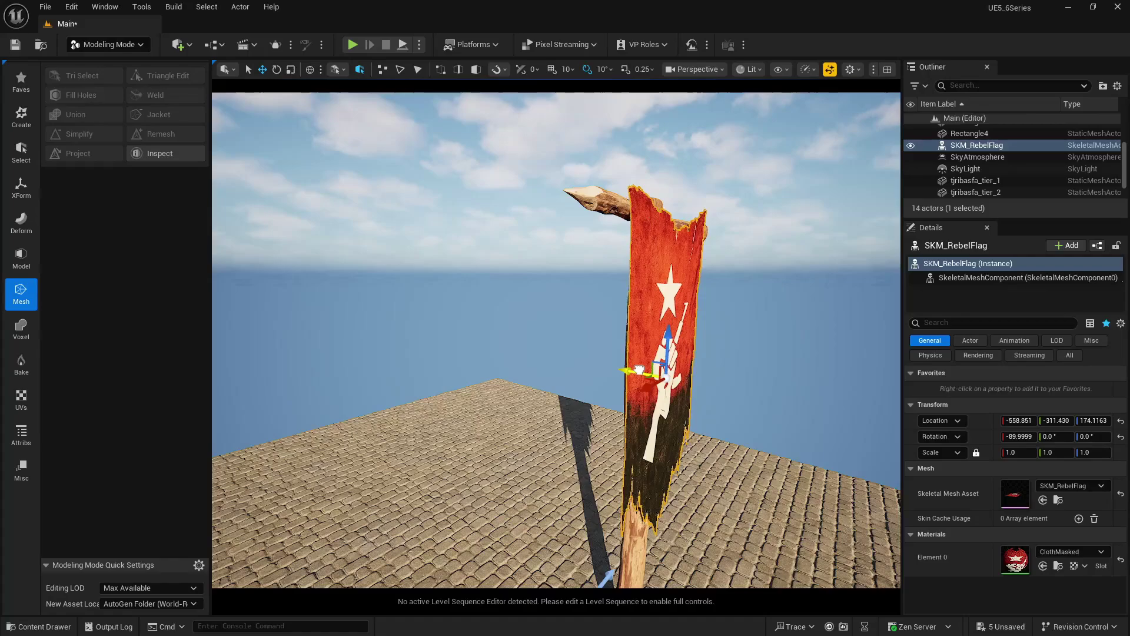
pyautogui.keyDown('alt'); pyautogui.moveTo(640, 369); pyautogui.dragTo(522, 436); pyautogui.keyUp('alt')
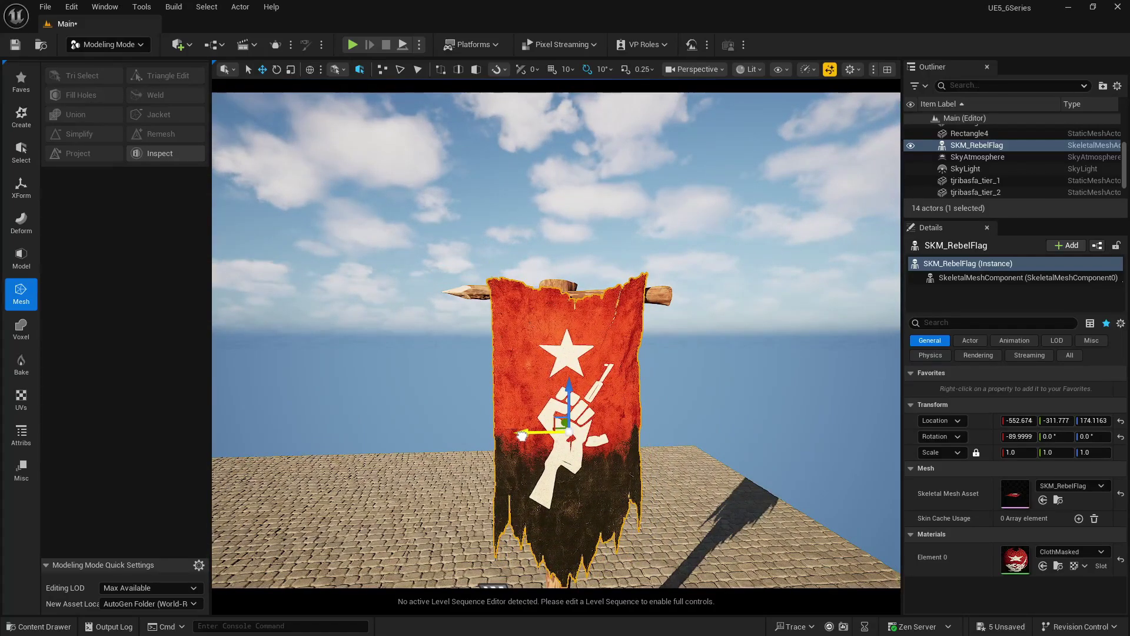
# Step: Simulate the level to check how the cloth hangs from the crossbar, and stop the simulation
pyautogui.press('s')
pyautogui.moveTo(612, 428); pyautogui.dragTo(611, 373, button='right')
pyautogui.press('q')
pyautogui.moveTo(417, 520); pyautogui.dragTo(417, 535, button='right')
pyautogui.click(403, 45)
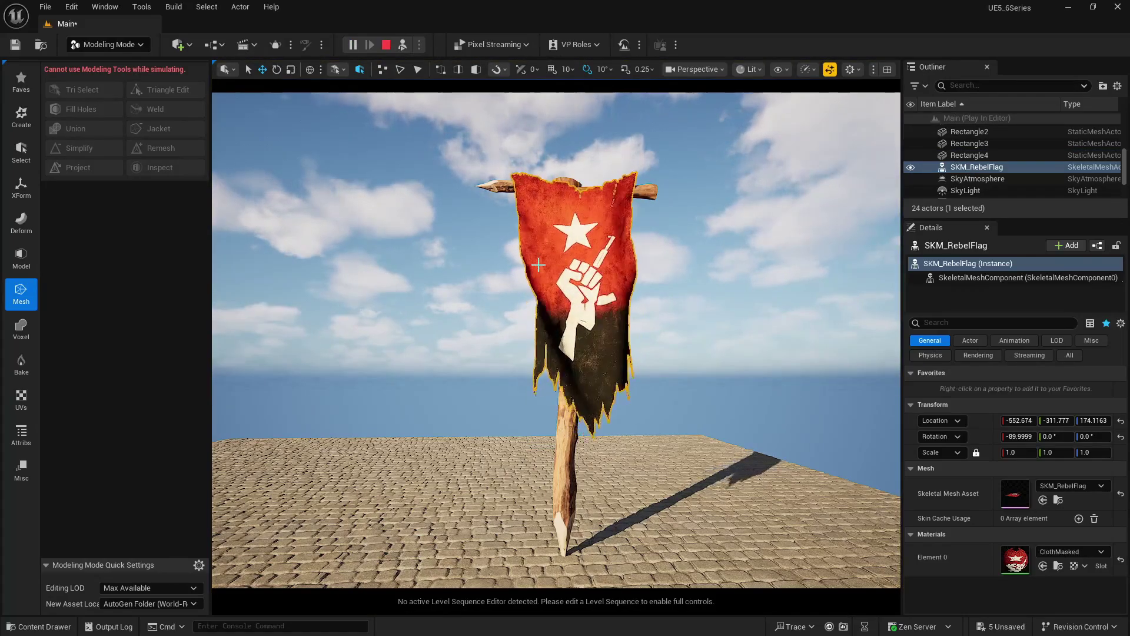
pyautogui.click(386, 44)
# Step: Shift SKM_RebelFlag to about -317 on Y and, after a simulation test, lower it to about 166 on Z
pyautogui.moveTo(555, 339)
pyautogui.mouseDown(button='right')
pyautogui.moveTo(595, 339)
pyautogui.moveTo(653, 371)
pyautogui.moveTo(677, 412)
pyautogui.moveTo(500, 339)
pyautogui.moveTo(565, 356)
pyautogui.mouseUp(button='right')
pyautogui.moveTo(441, 346); pyautogui.dragTo(532, 302, button='right')
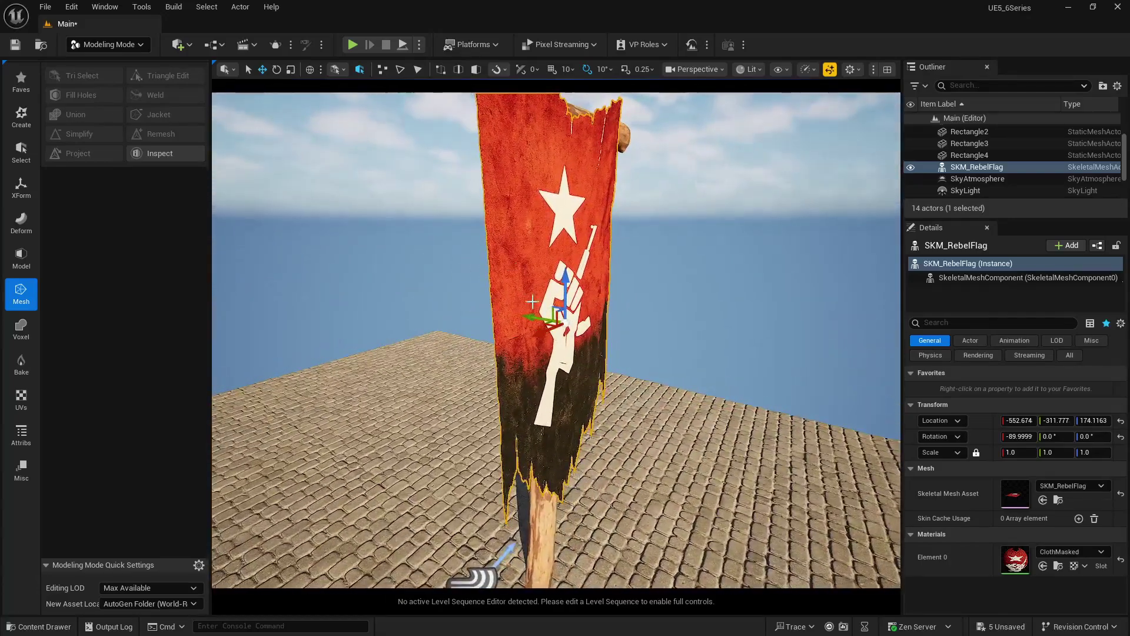
pyautogui.moveTo(528, 319); pyautogui.dragTo(538, 317)
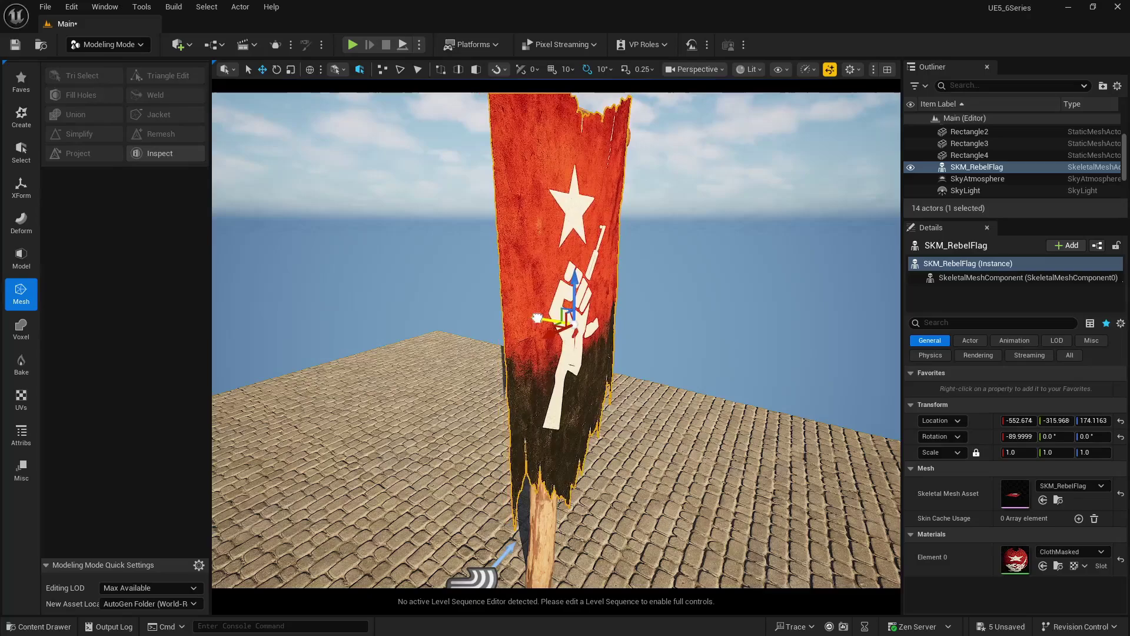
pyautogui.moveTo(538, 317); pyautogui.dragTo(513, 216, button='right')
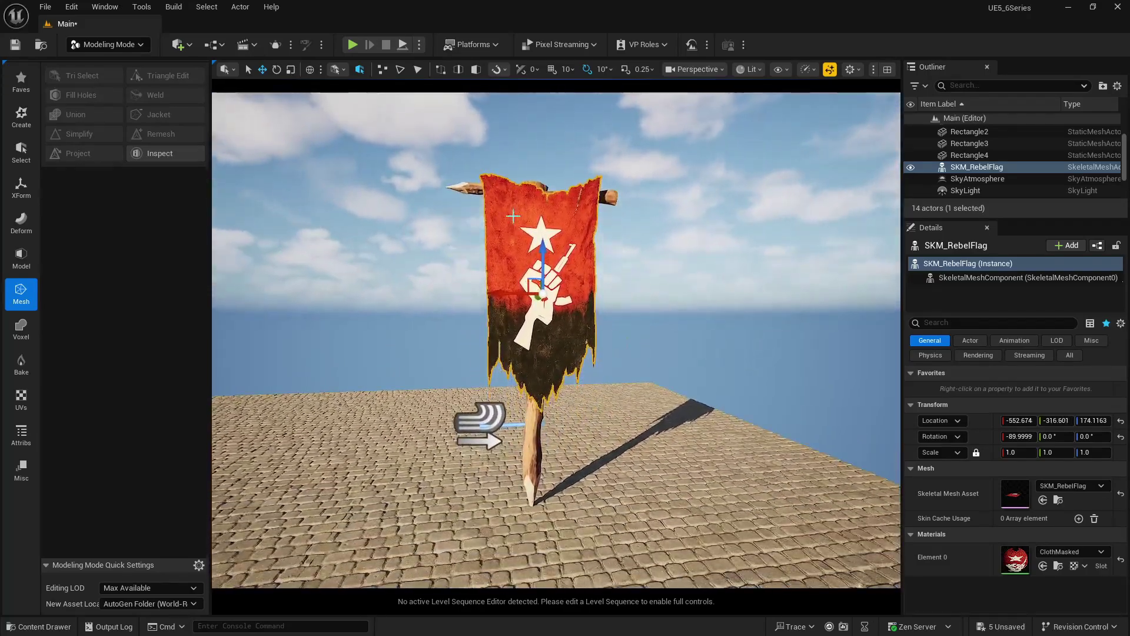
pyautogui.click(402, 45)
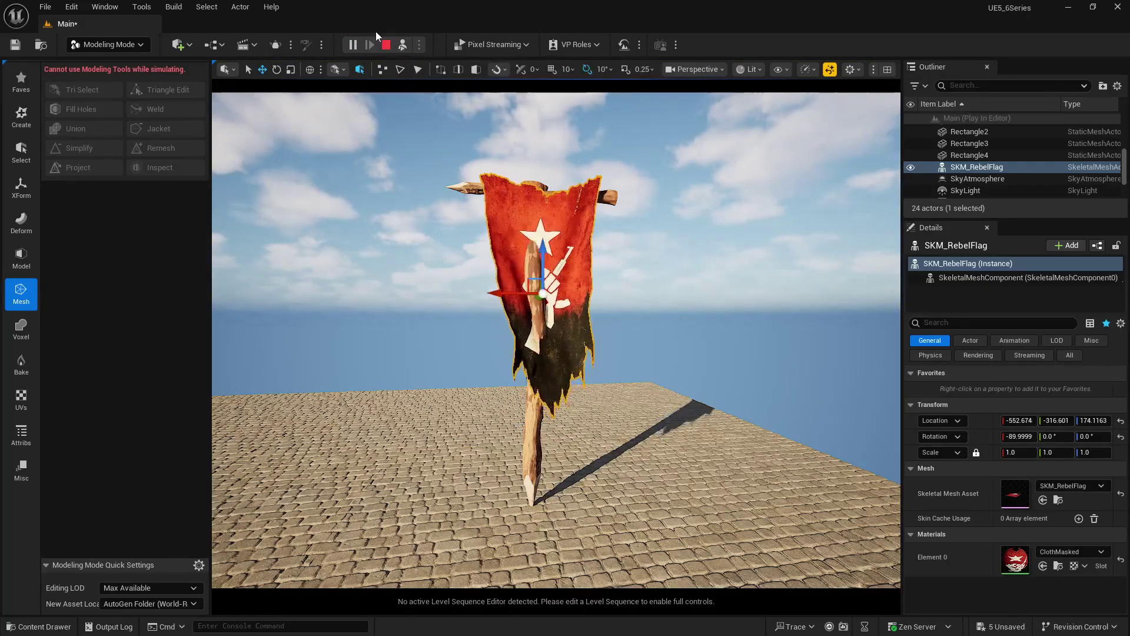
pyautogui.click(386, 44)
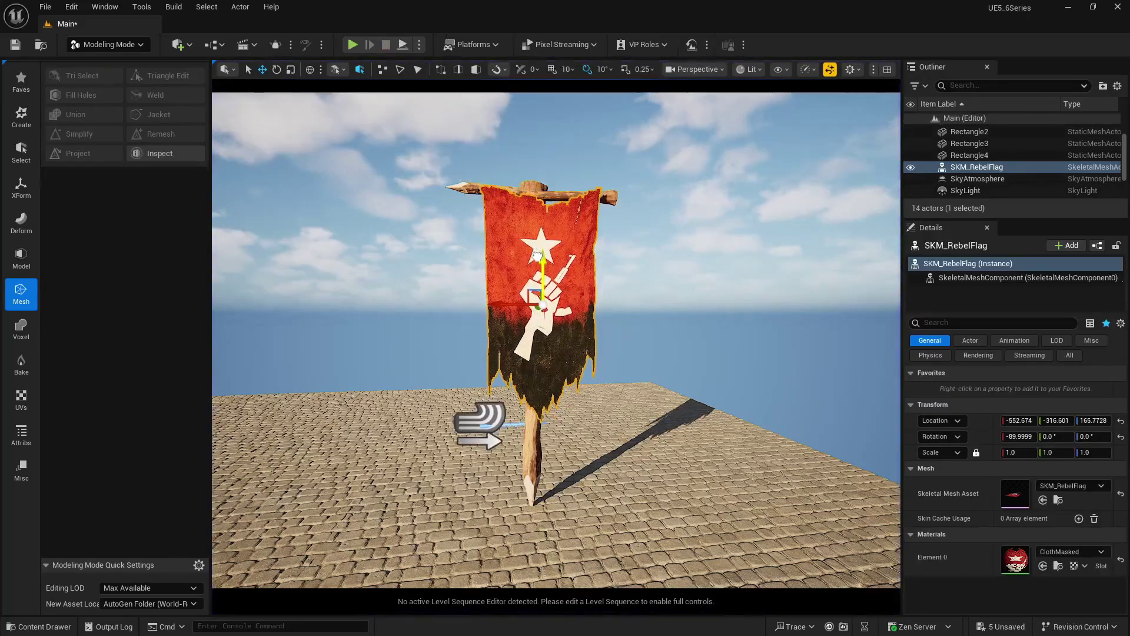
# Step: Simulate again and inspect the lowered flag and pole up close for cloth clipping, ending the simulation
pyautogui.click(402, 45)
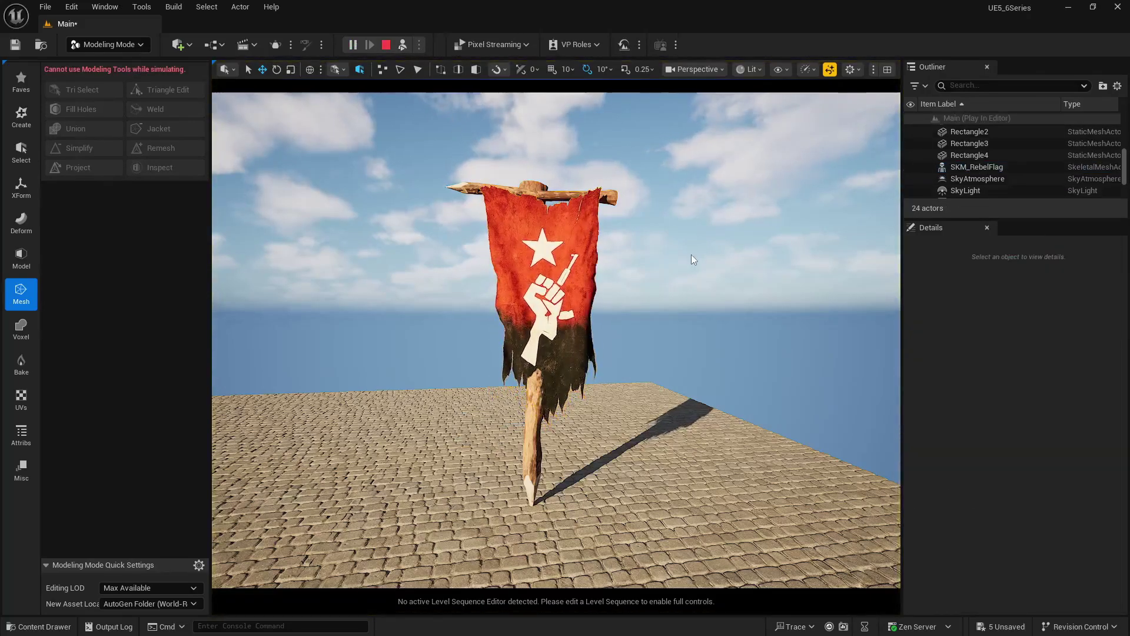
pyautogui.moveTo(691, 255)
pyautogui.mouseDown(button='right')
pyautogui.moveTo(673, 252)
pyautogui.moveTo(685, 264)
pyautogui.moveTo(692, 245)
pyautogui.mouseUp(button='right')
pyautogui.press('w')
pyautogui.press('w')
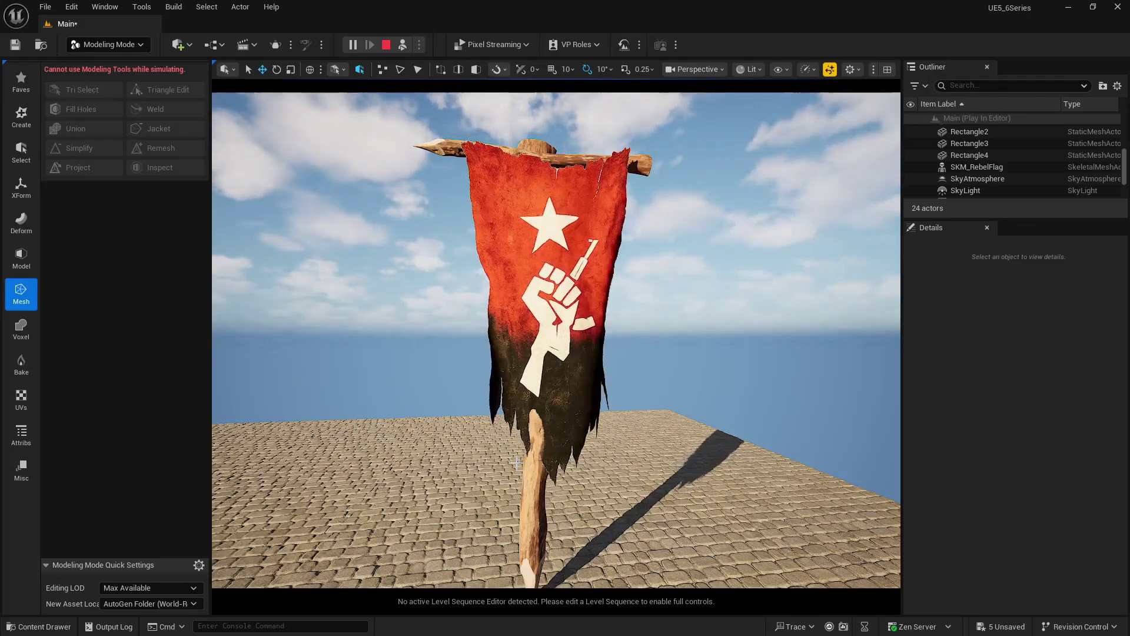
pyautogui.moveTo(465, 341); pyautogui.dragTo(384, 455, button='right')
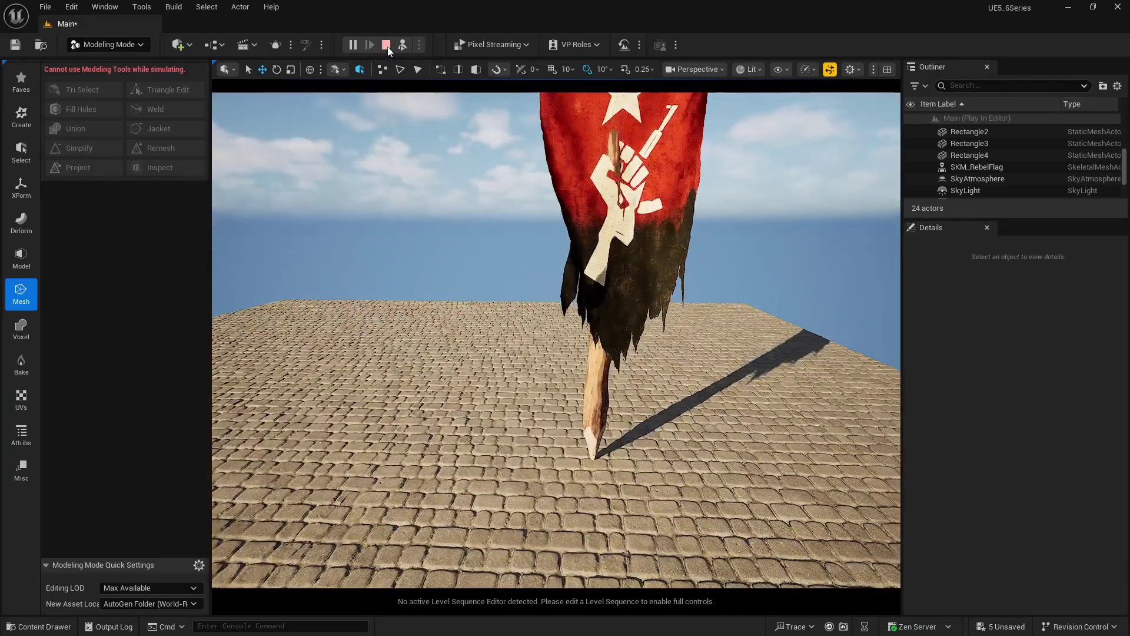
pyautogui.click(386, 45)
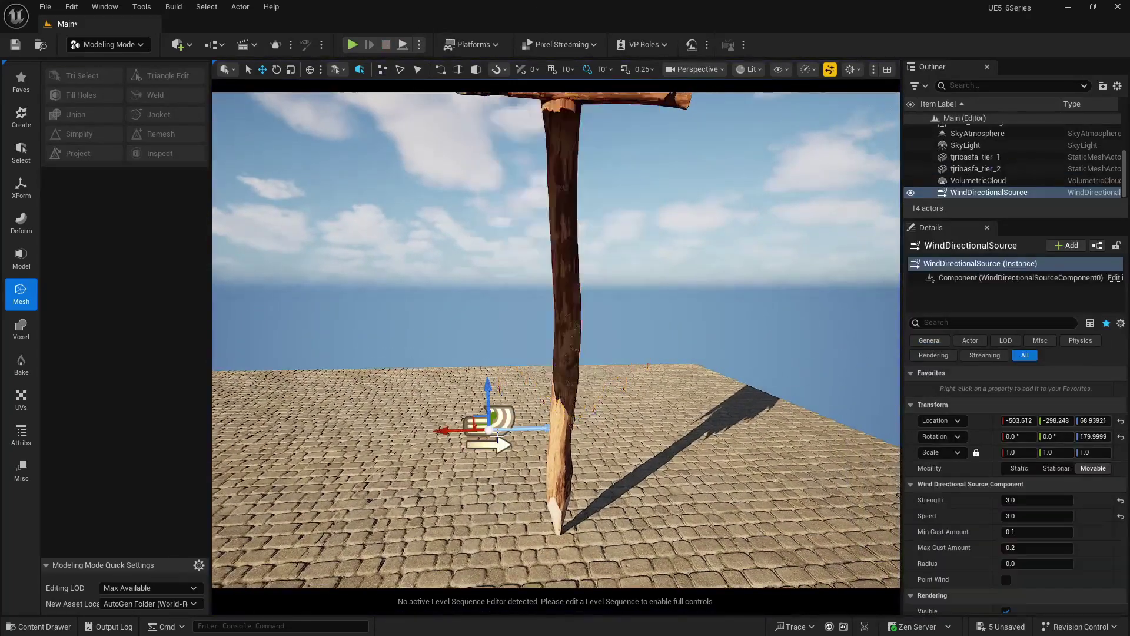
# Step: Rotate WindDirectionalSource by 50° to about 230° on Z and start simulating the new wind direction
pyautogui.press('e')
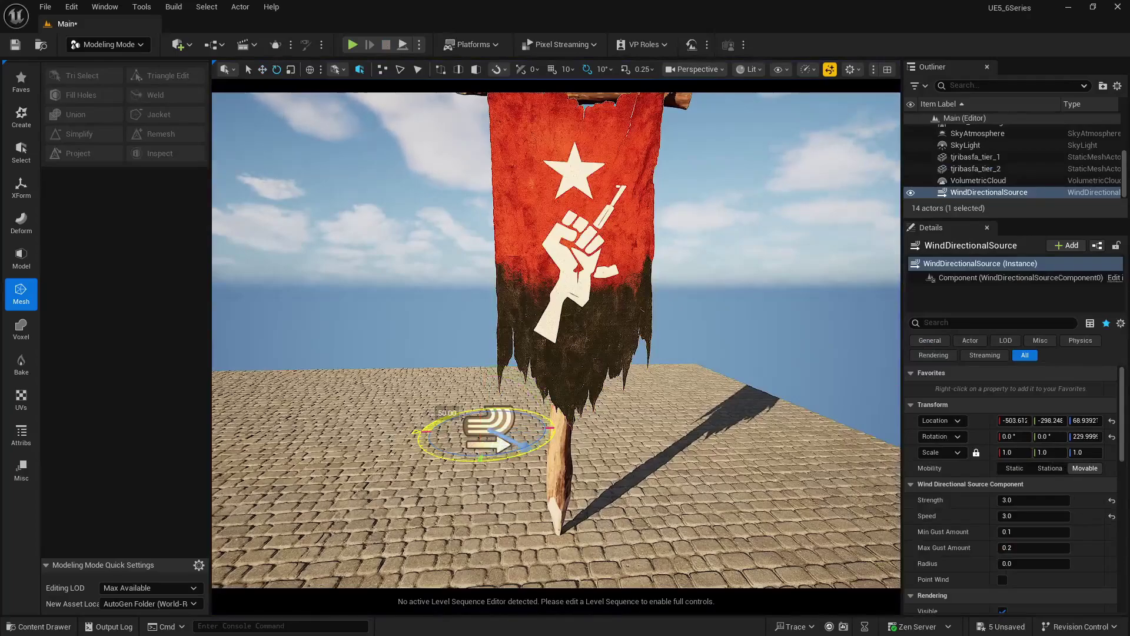
pyautogui.click(403, 45)
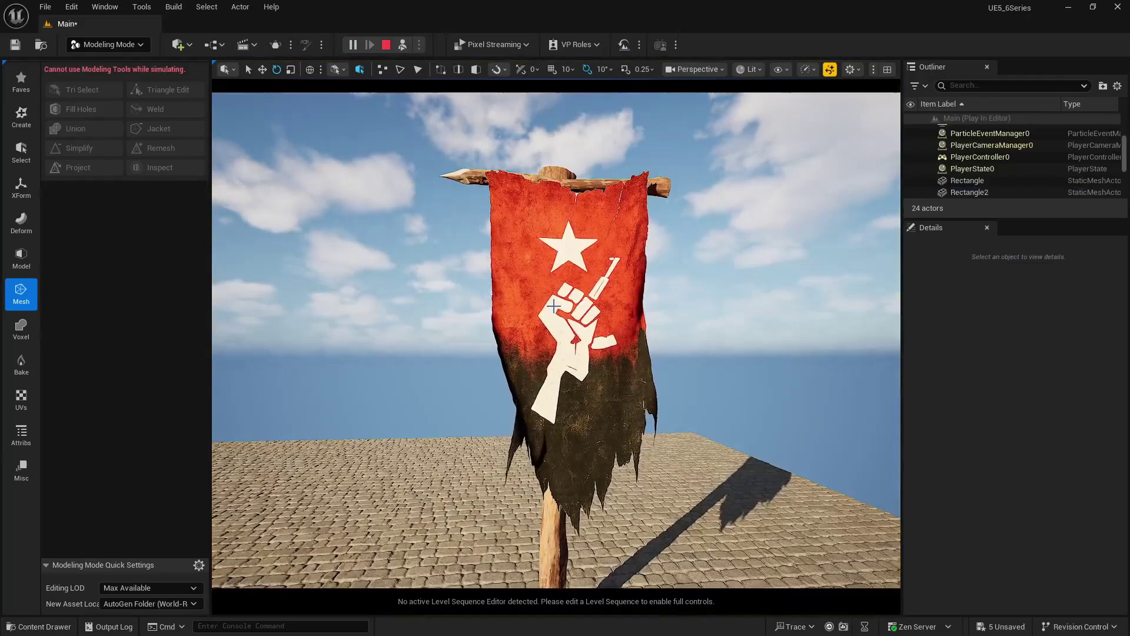
# Step: Try repositioning SKM_RebelFlag during the simulation to about -546 on X, -311 on Y and 170 on Z
pyautogui.click(554, 306)
pyautogui.keyDown('alt'); pyautogui.moveTo(553, 306); pyautogui.dragTo(647, 300); pyautogui.keyUp('alt')
pyautogui.press('w')
pyautogui.moveTo(540, 340); pyautogui.dragTo(529, 339)
pyautogui.moveTo(529, 339); pyautogui.dragTo(577, 419, button='right')
pyautogui.moveTo(498, 374)
pyautogui.mouseDown()
pyautogui.moveTo(488, 371)
pyautogui.moveTo(512, 332)
pyautogui.moveTo(495, 358)
pyautogui.mouseUp()
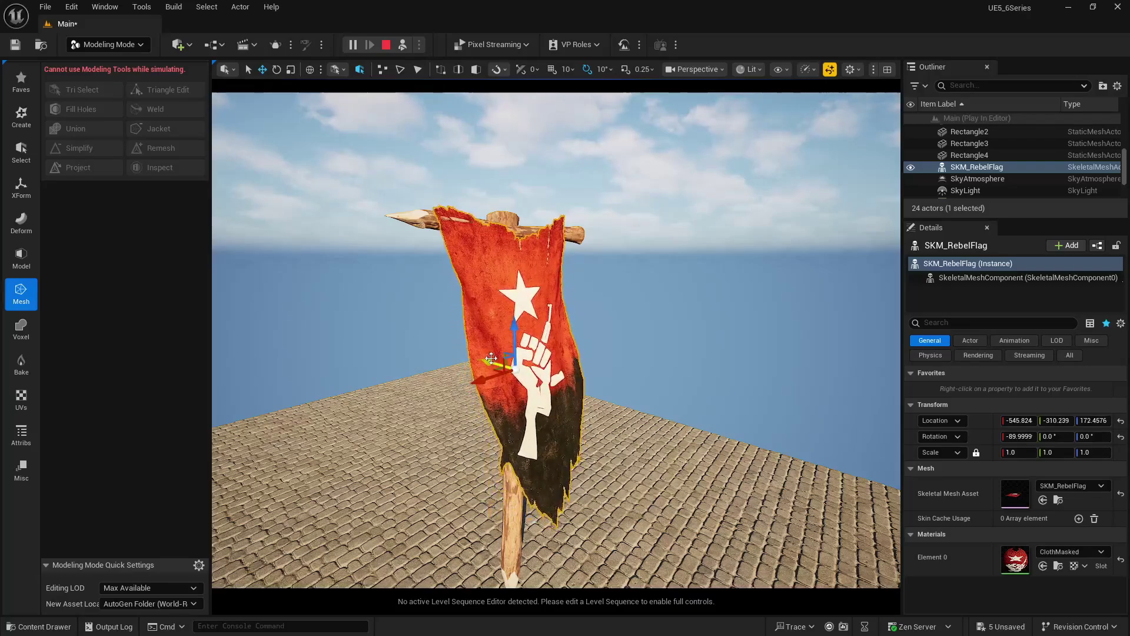
pyautogui.press('d')
pyautogui.moveTo(492, 358); pyautogui.dragTo(392, 323, button='right')
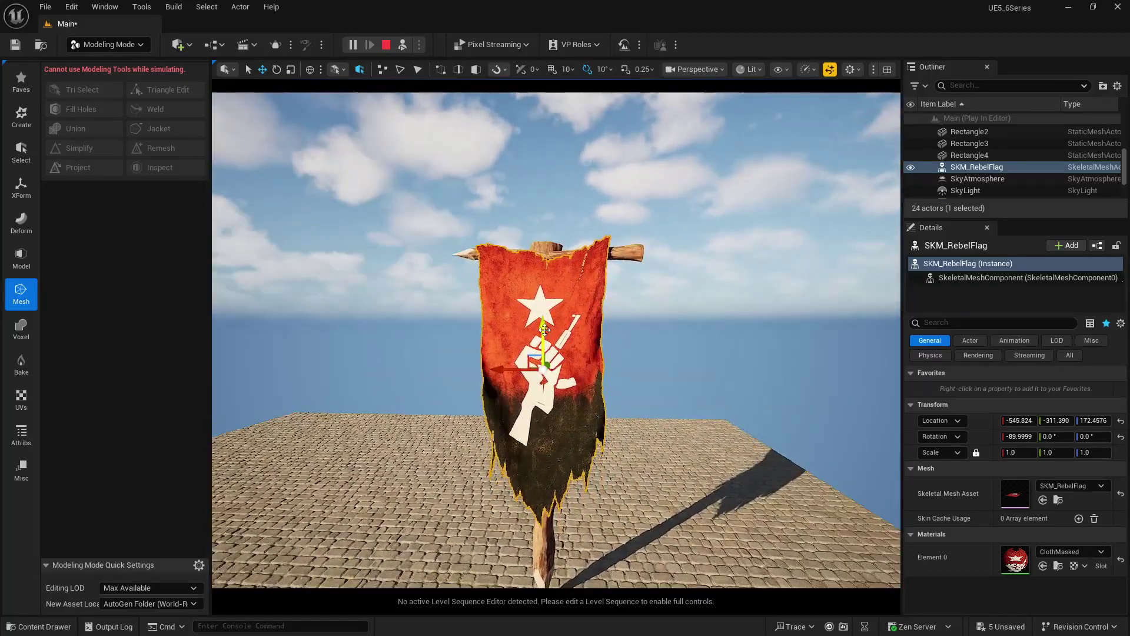
pyautogui.moveTo(543, 330); pyautogui.dragTo(544, 333)
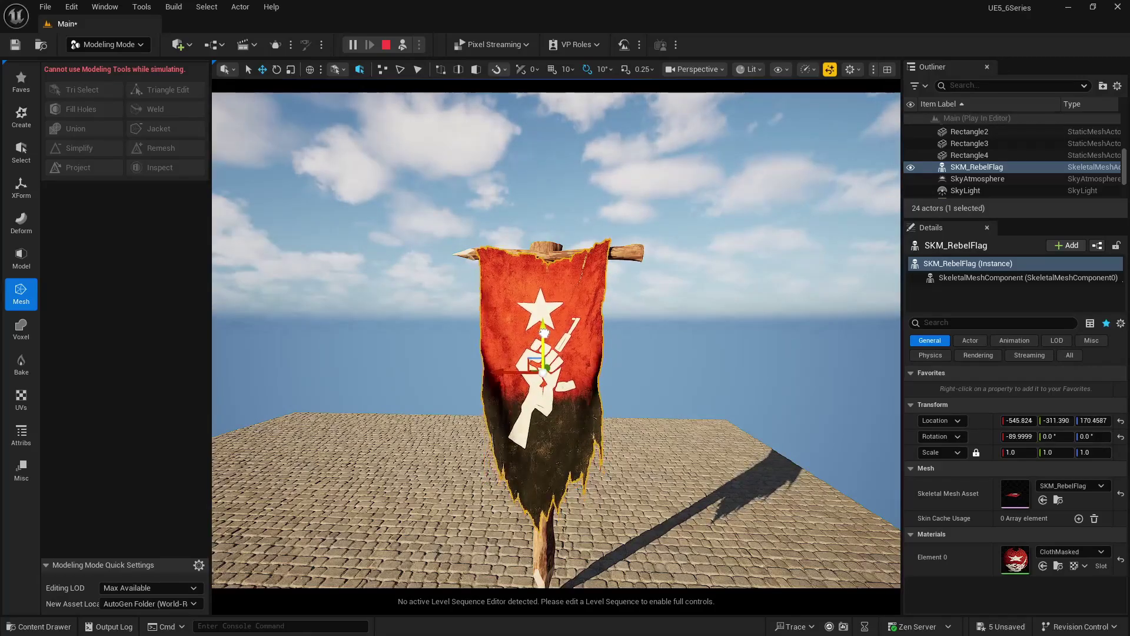
# Step: Try to rotate the crossbar tjribasfa_tier_2 while the simulation runs
pyautogui.click(626, 250)
pyautogui.press('e')
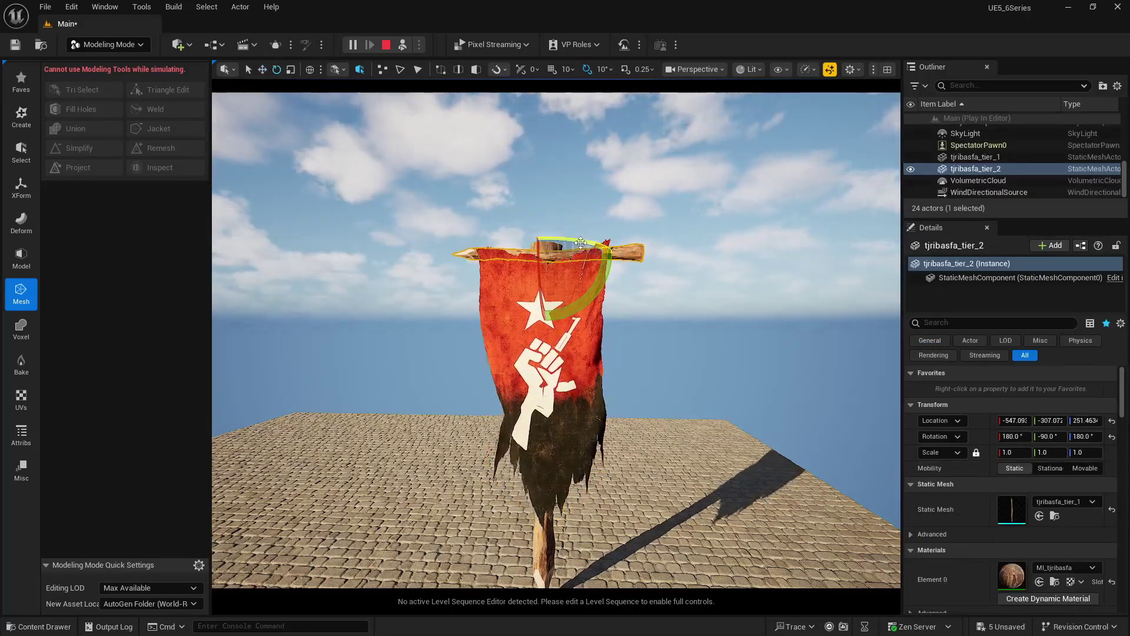
pyautogui.moveTo(580, 243); pyautogui.dragTo(581, 243)
pyautogui.press('Escape')
# Step: End the simulation and lower the pole tjribasfa_tier_1 to about 96 on Z so its tip sinks into the pavement
pyautogui.moveTo(556, 340)
pyautogui.mouseDown(button='right')
pyautogui.moveTo(556, 297)
pyautogui.moveTo(555, 328)
pyautogui.mouseUp(button='right')
pyautogui.scroll(3, 557, 340)
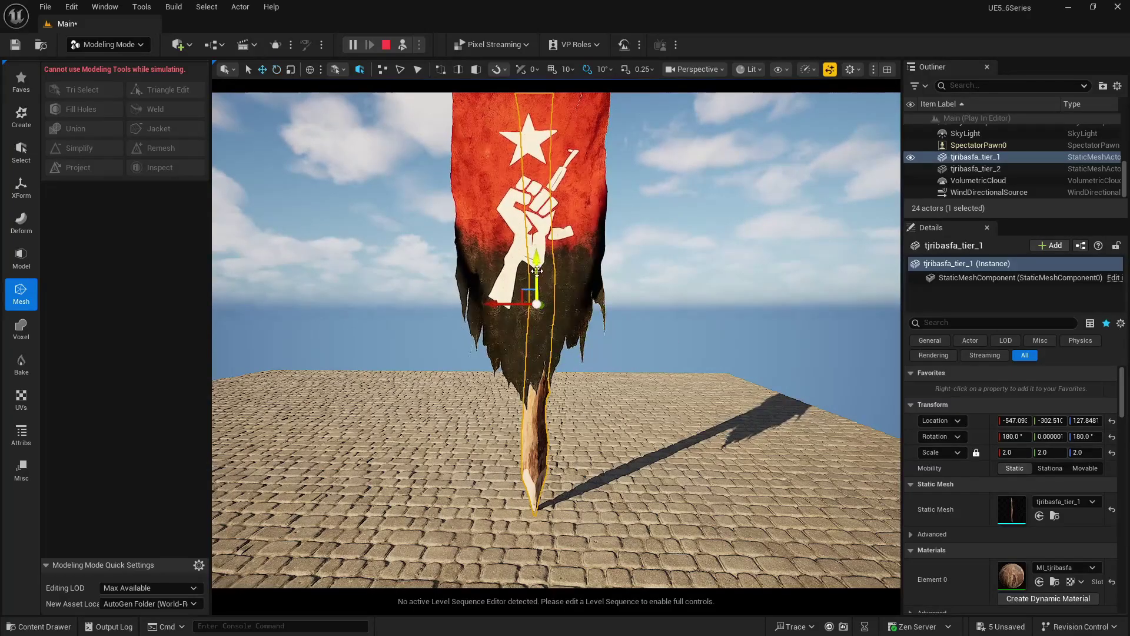
pyautogui.press('w')
pyautogui.click(549, 373)
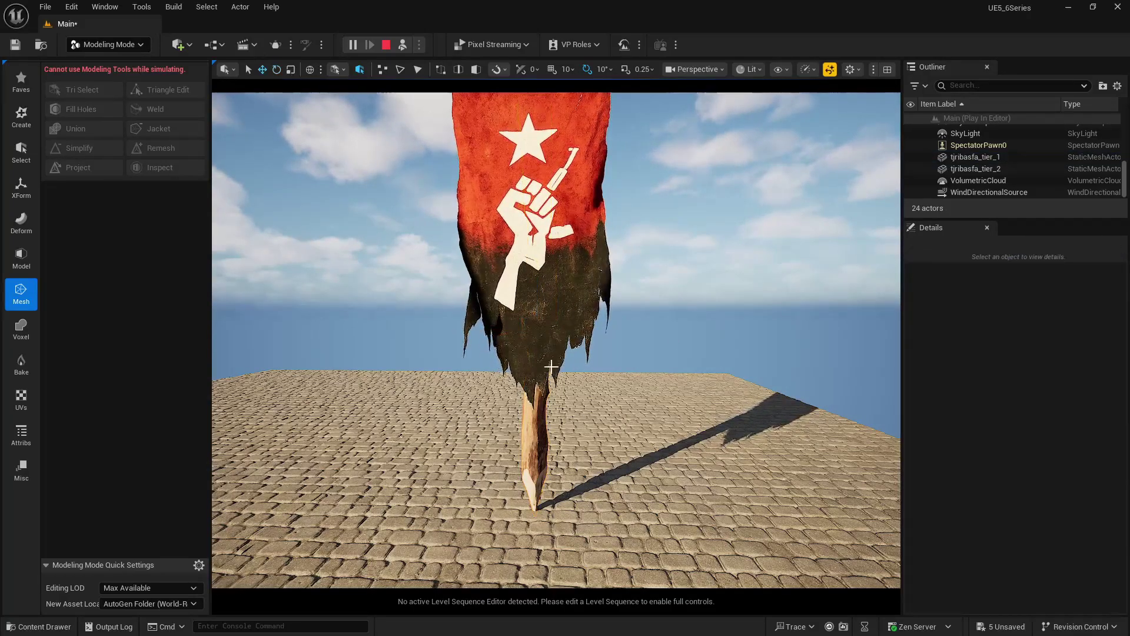
pyautogui.hotkey('ctrl', 'z')
pyautogui.press('Escape')
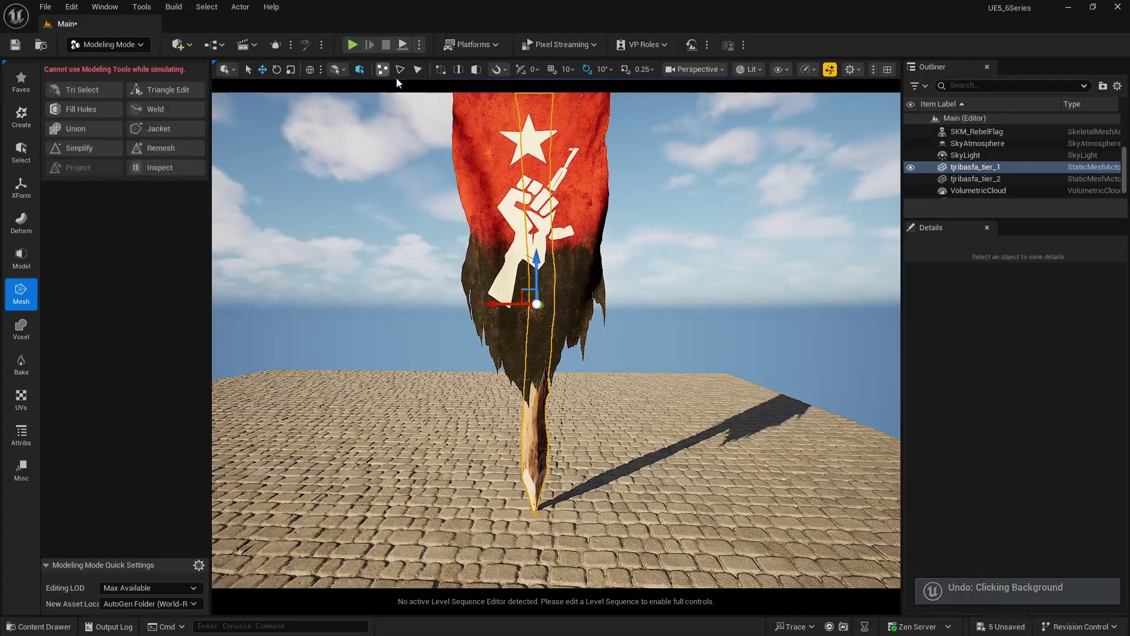
pyautogui.moveTo(534, 292); pyautogui.dragTo(522, 312)
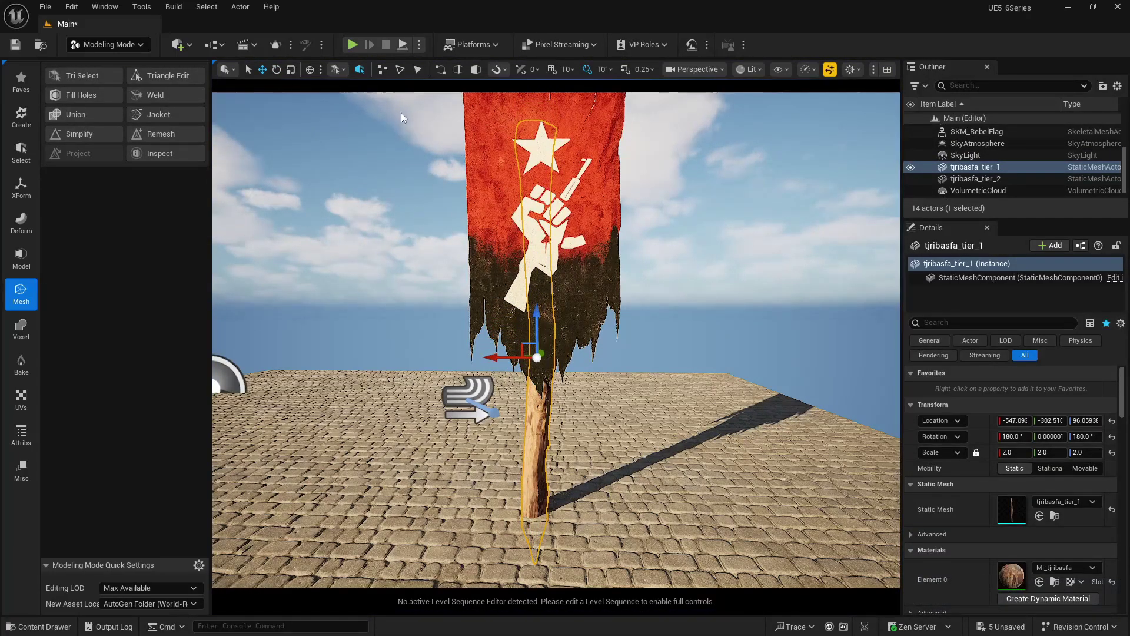
# Step: Clear the selection and play the level to check the flag on the lowered pole
pyautogui.click(407, 215)
pyautogui.moveTo(407, 214)
pyautogui.mouseDown(button='right')
pyautogui.moveTo(414, 193)
pyautogui.moveTo(405, 226)
pyautogui.mouseUp(button='right')
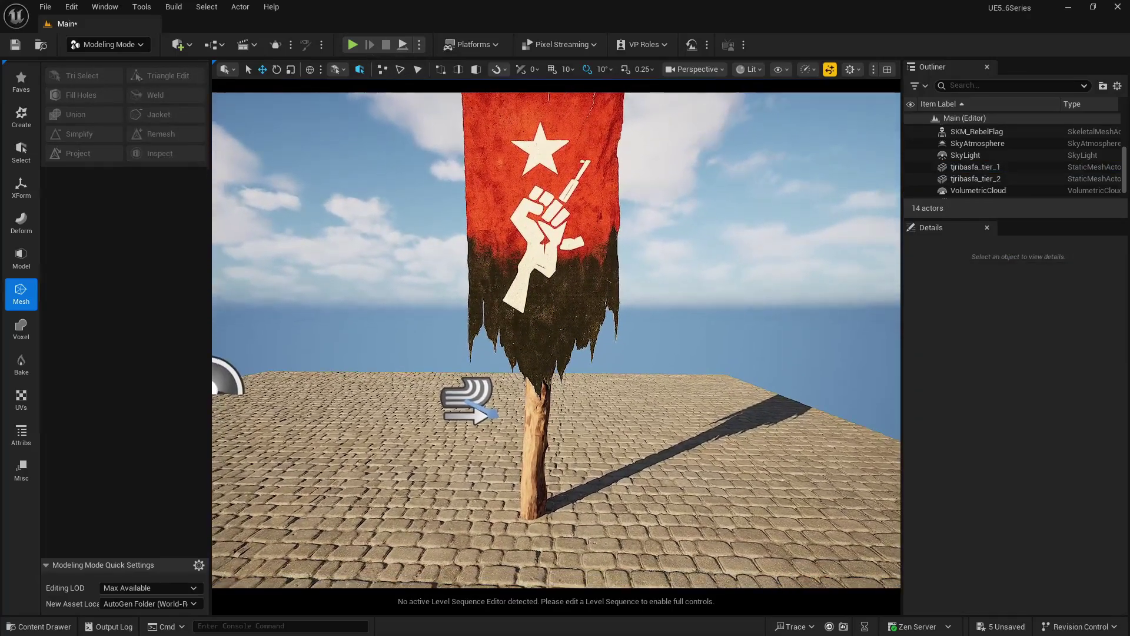
pyautogui.click(353, 46)
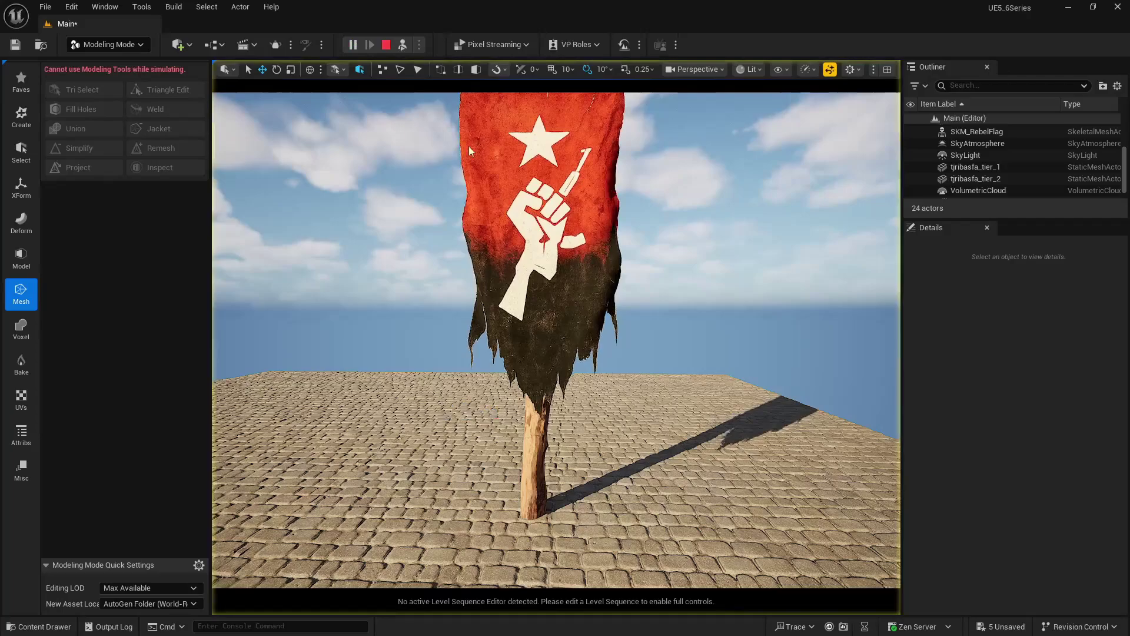